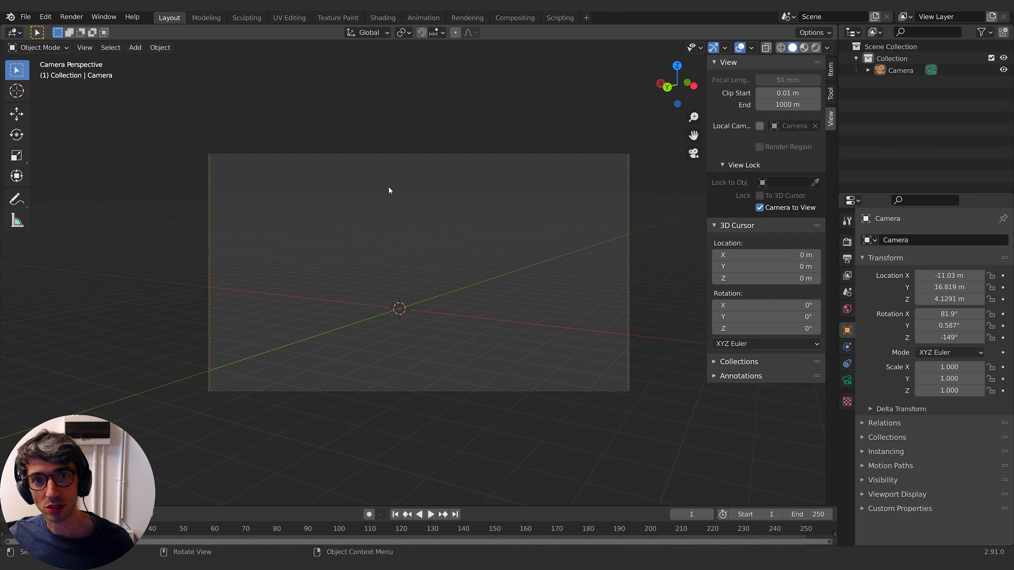
- Add a UV sphere at the world origin and scale it up to about 2.77
key(shift+a)
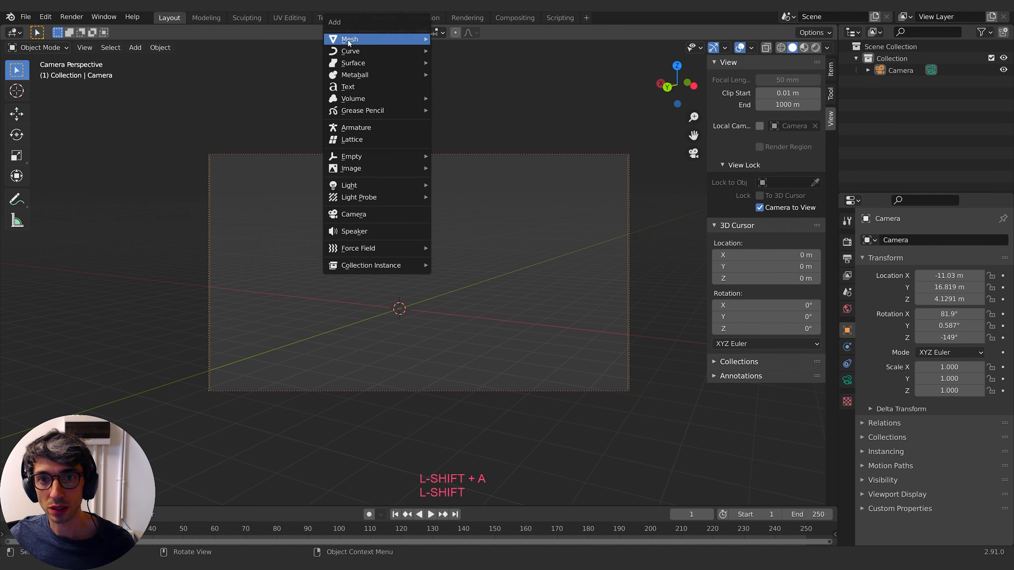
mouse_move(370, 38)
click(492, 73)
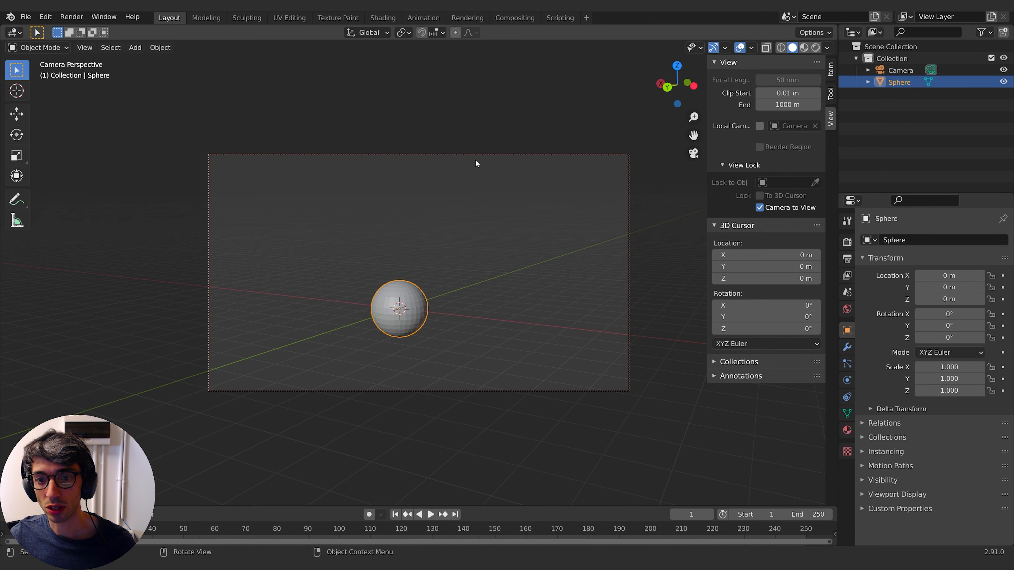
key(s)
click(459, 270)
- Centre the sphere in the camera frame and enlarge it to a scale of about 3.95
key(g)
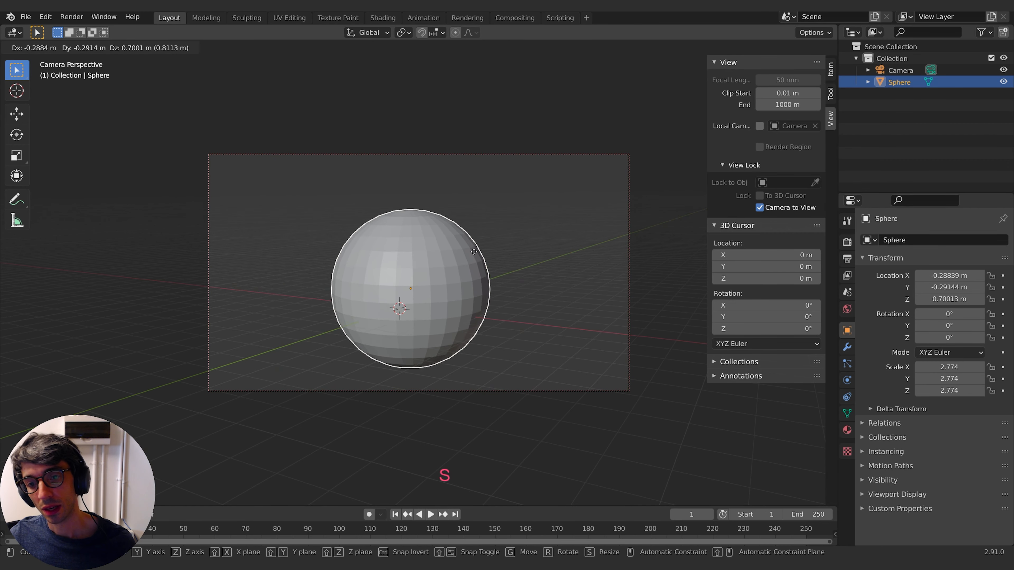
key(s)
key(g)
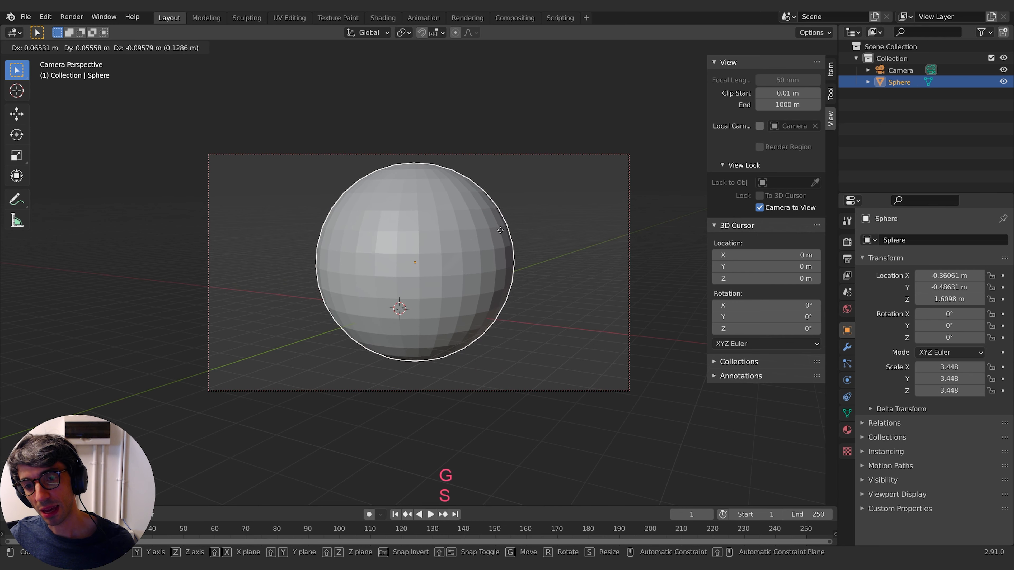
click(499, 232)
key(s)
key(g)
click(516, 241)
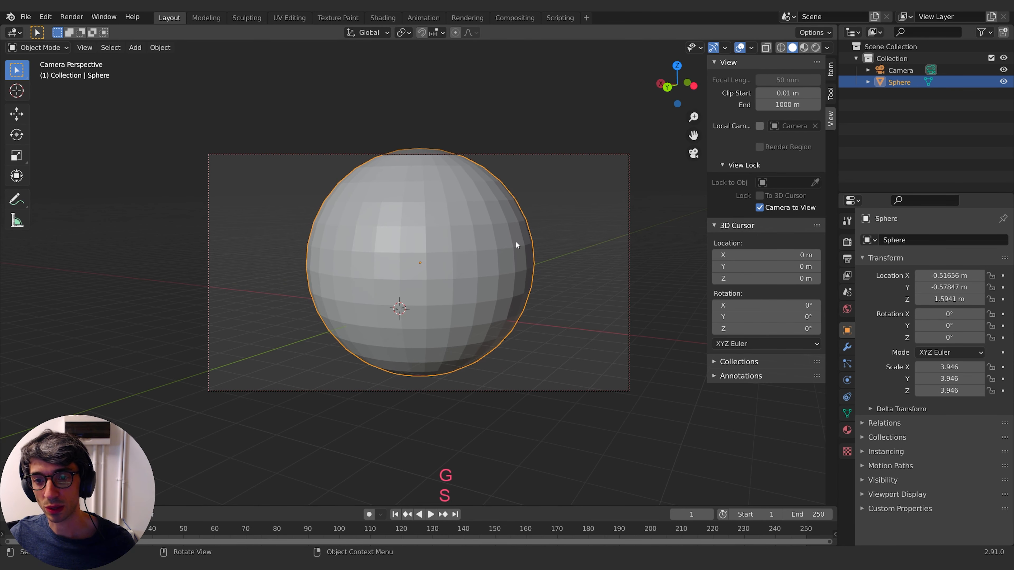
- Shade the sphere smooth and reduce its scale to about 3.44, keeping it centred in the camera frame
right_click(496, 244)
click(496, 246)
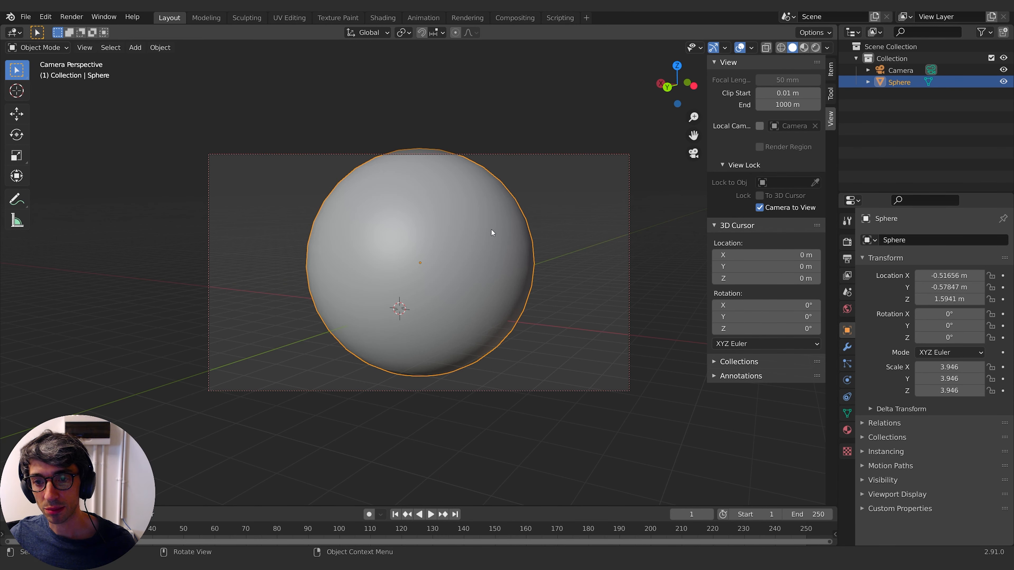
key(s)
key(g)
click(490, 247)
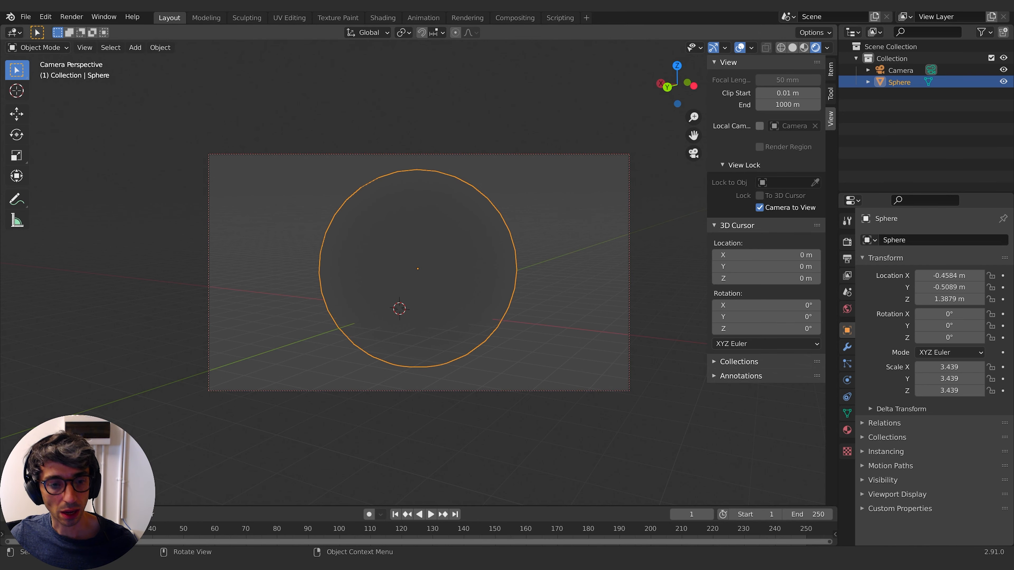
- Split the 3D viewport in two, make one half a Shader Editor and collapse its sidebar
mouse_move(2, 503)
mouse_down()
mouse_move(421, 480)
mouse_move(438, 464)
mouse_move(386, 464)
mouse_up()
click(14, 33)
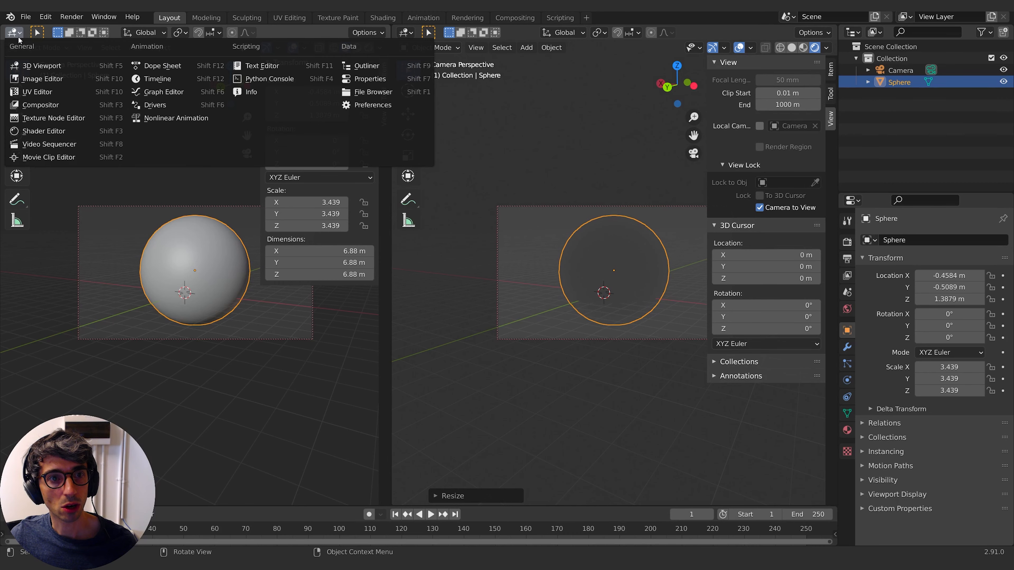
click(56, 133)
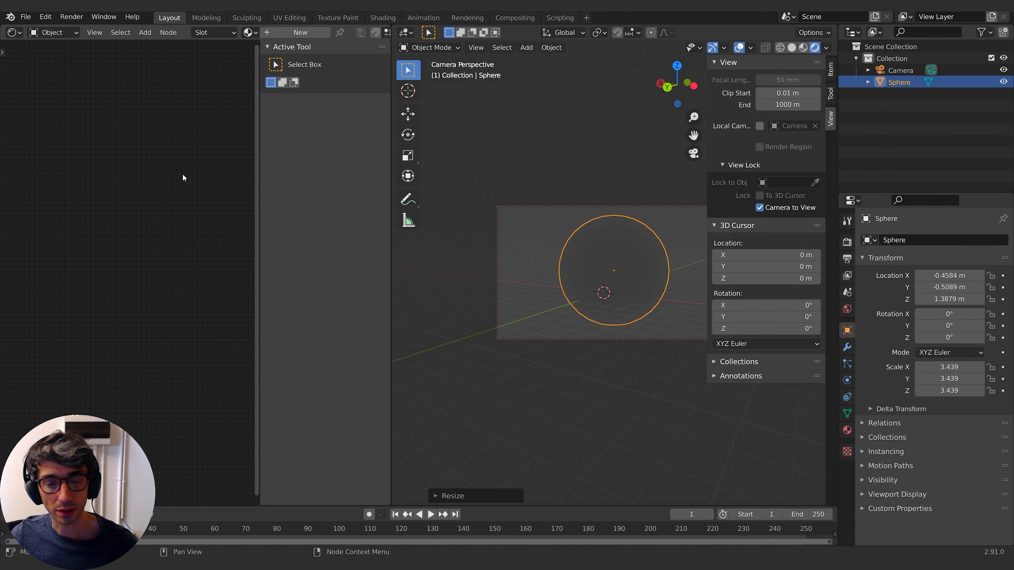
drag(260, 174, 509, 159)
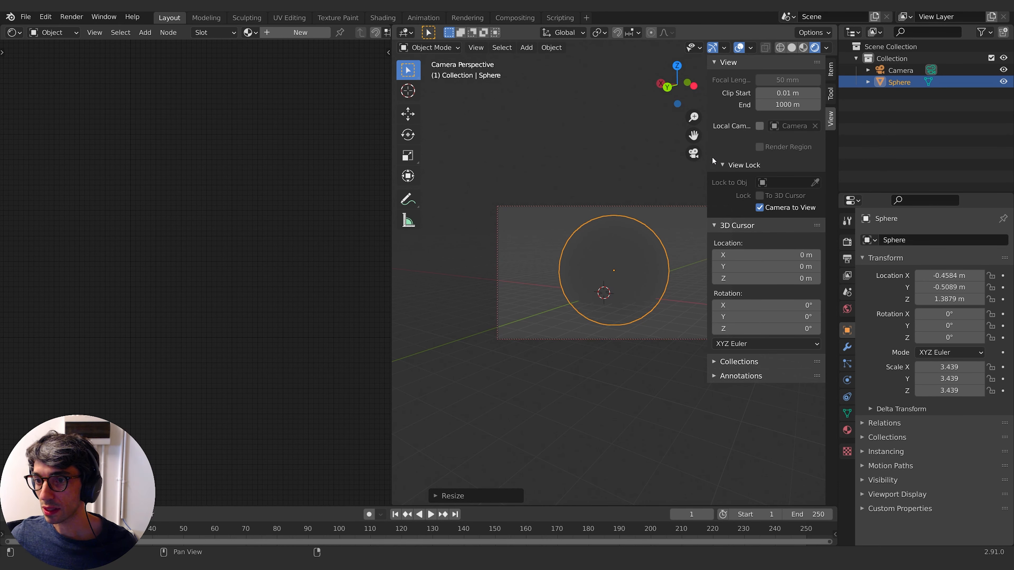
- Unlock the camera from the view, hide the viewport sidebar and enlarge the camera frame in the viewport
click(758, 208)
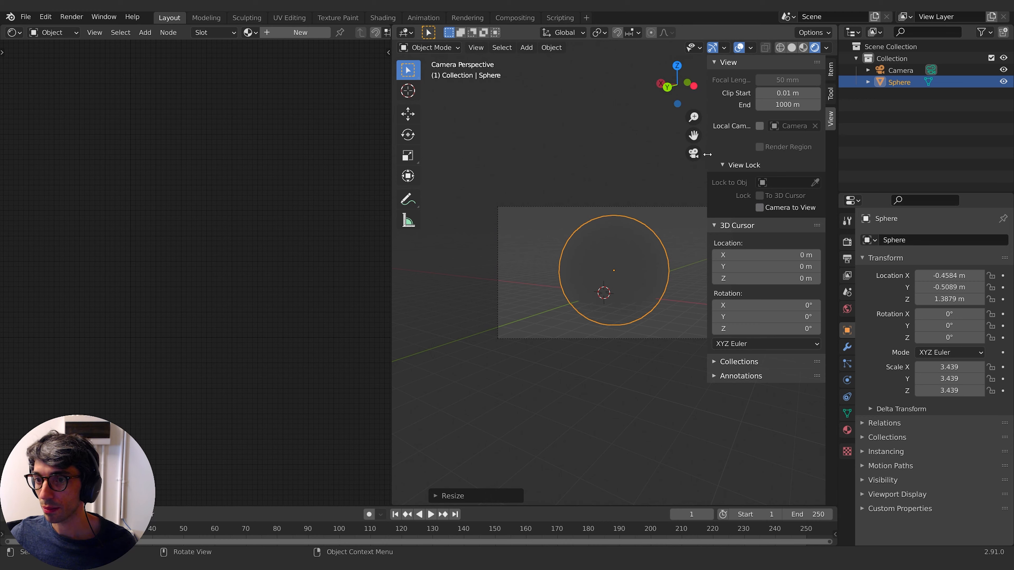
key(n)
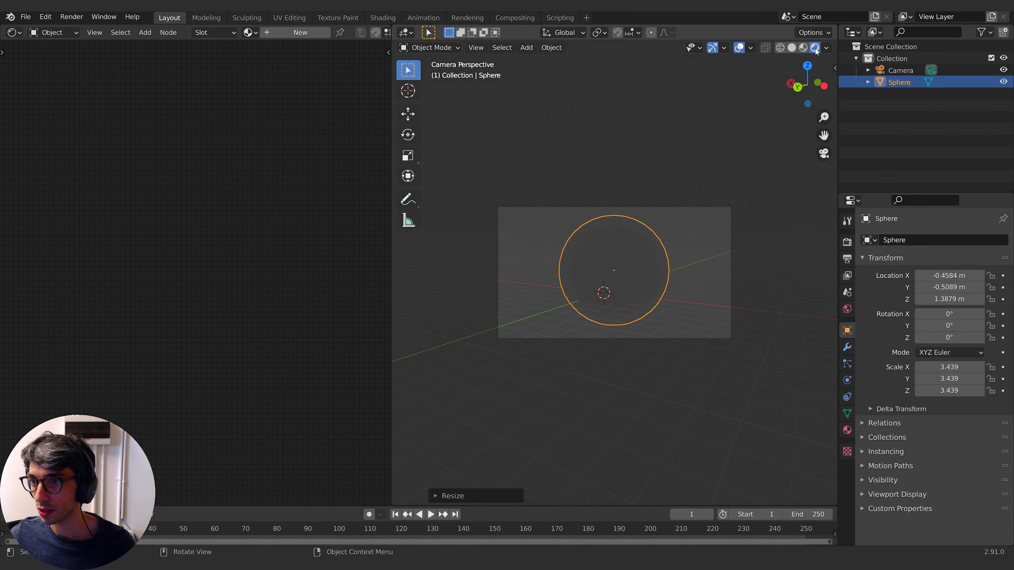
drag(824, 118, 823, 78)
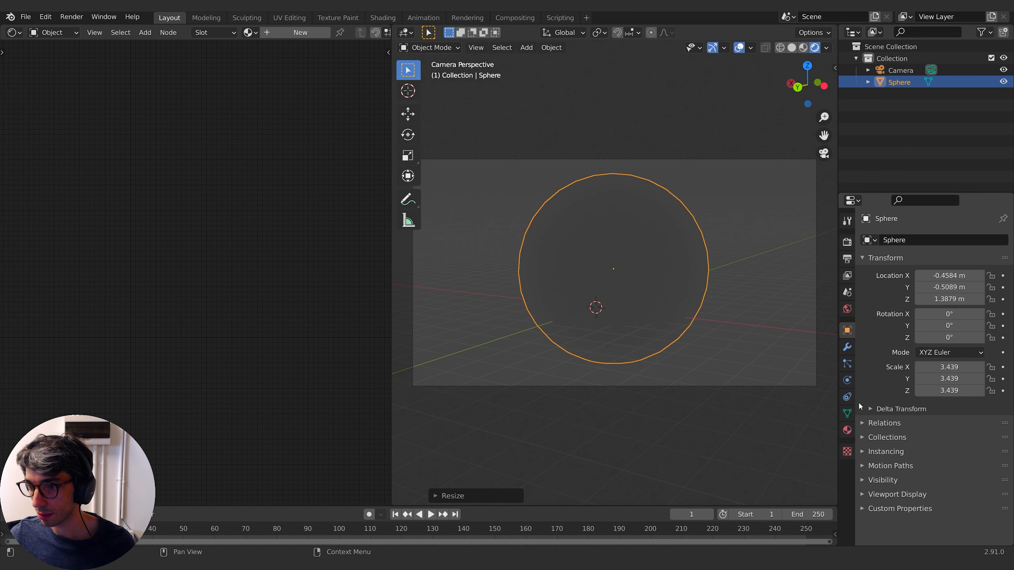
- Set the camera's passepartout opacity to 1.000 in its viewport display settings
click(901, 70)
click(848, 380)
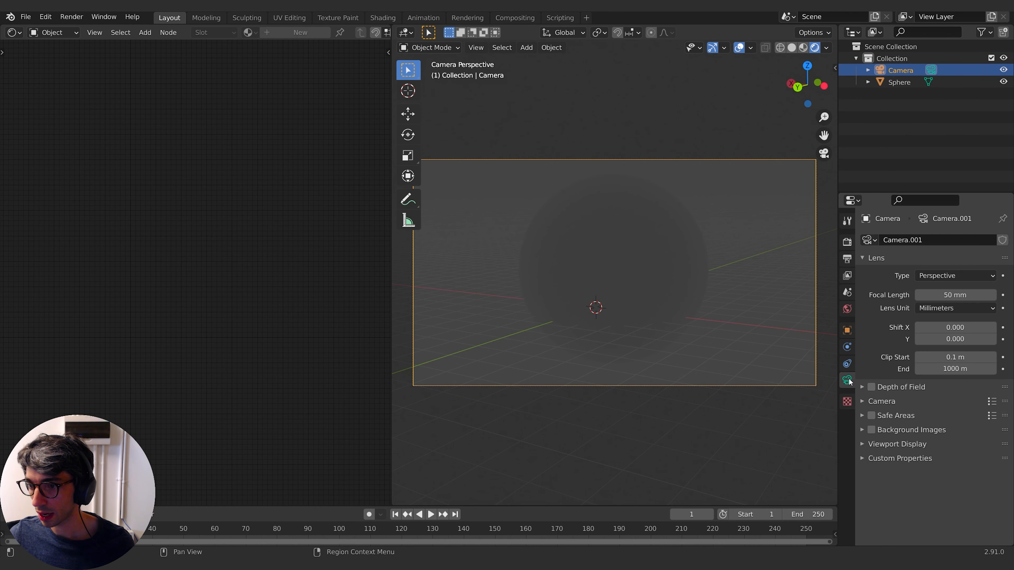
click(894, 444)
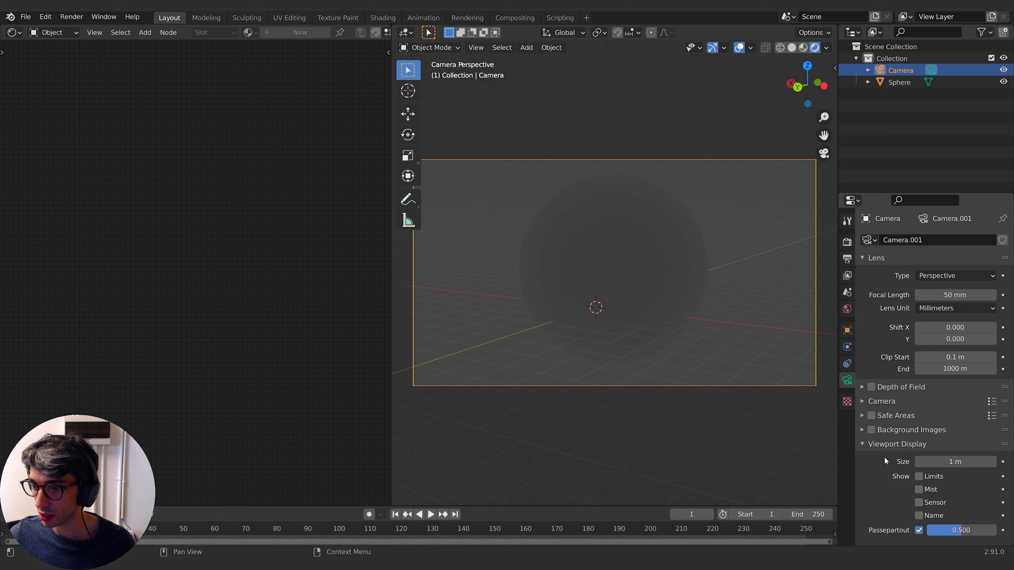
drag(963, 530, 990, 530)
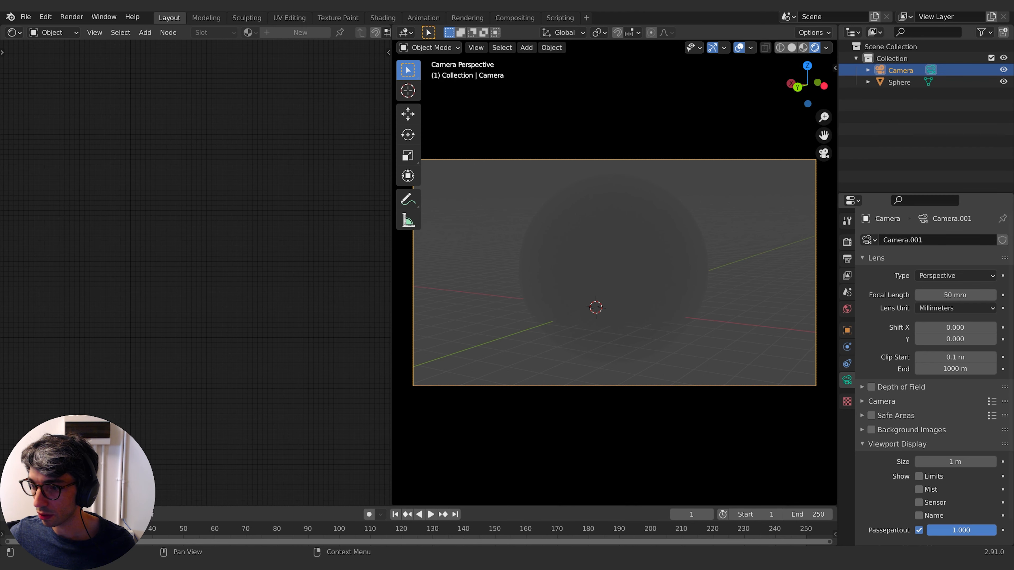
- Hide the gizmos, overlays and toolbar in the 3D viewport
click(712, 48)
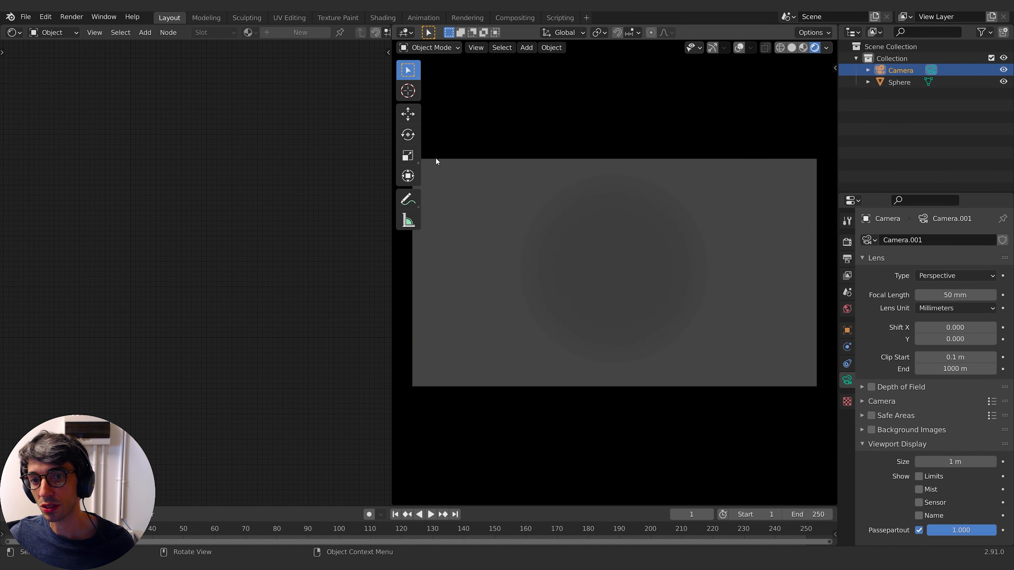
key(n)
key(n)
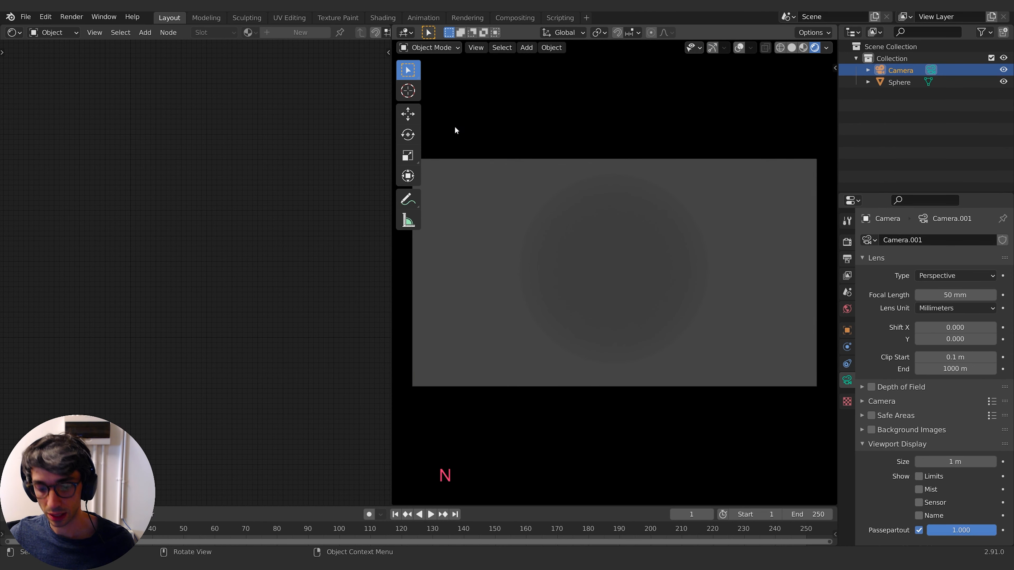
key(t)
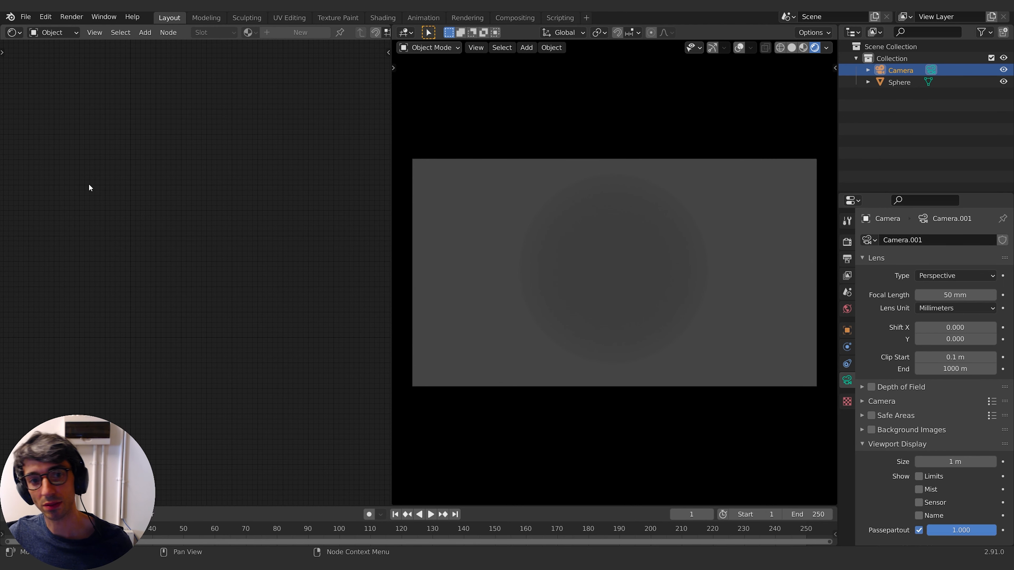
- Switch the Shader Editor from object shading to the World shader
click(18, 33)
click(52, 32)
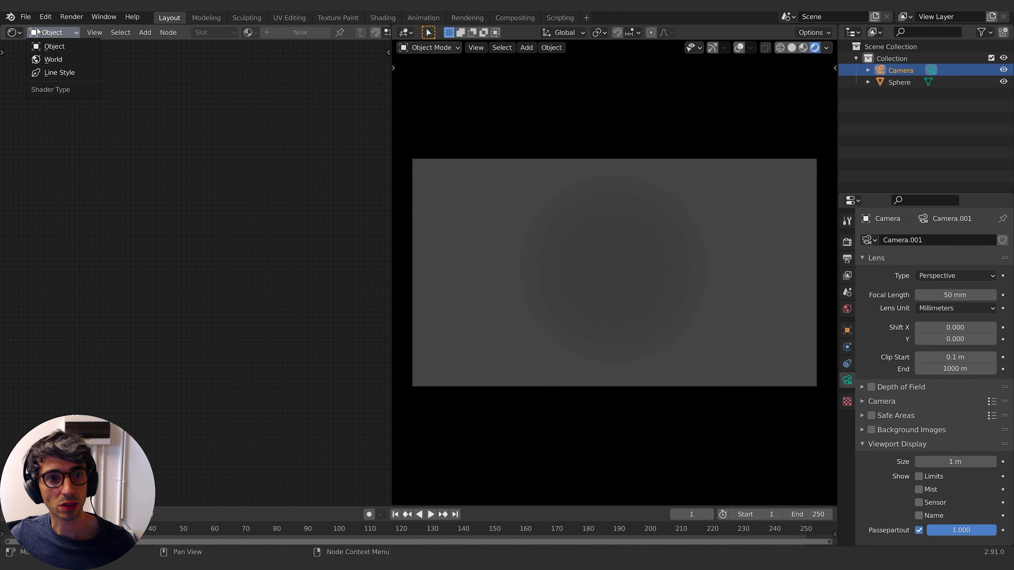
click(48, 60)
- Add a Noise Texture node below the Background node
key(shift+a)
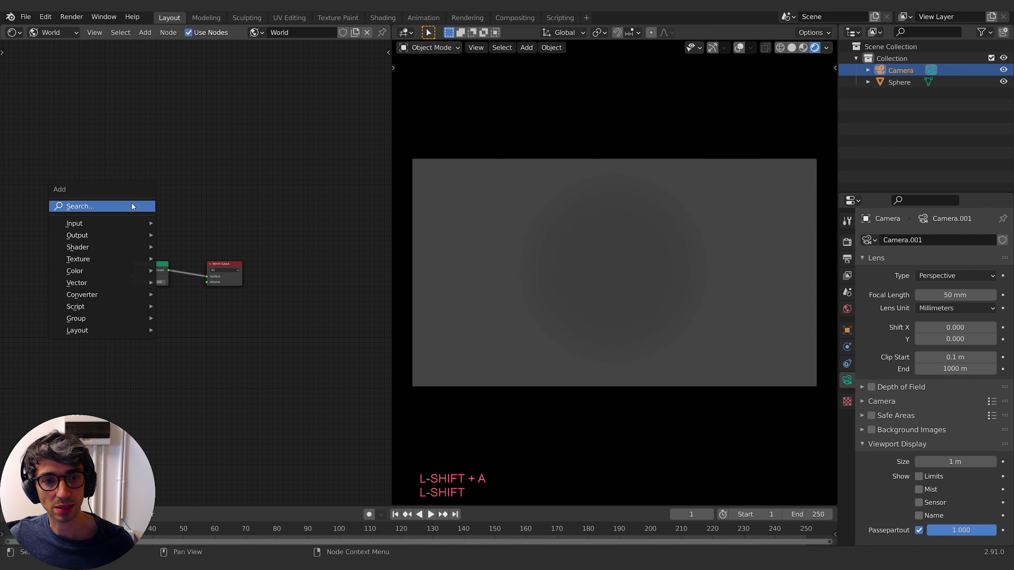
click(132, 202)
text(noise)
key(Return)
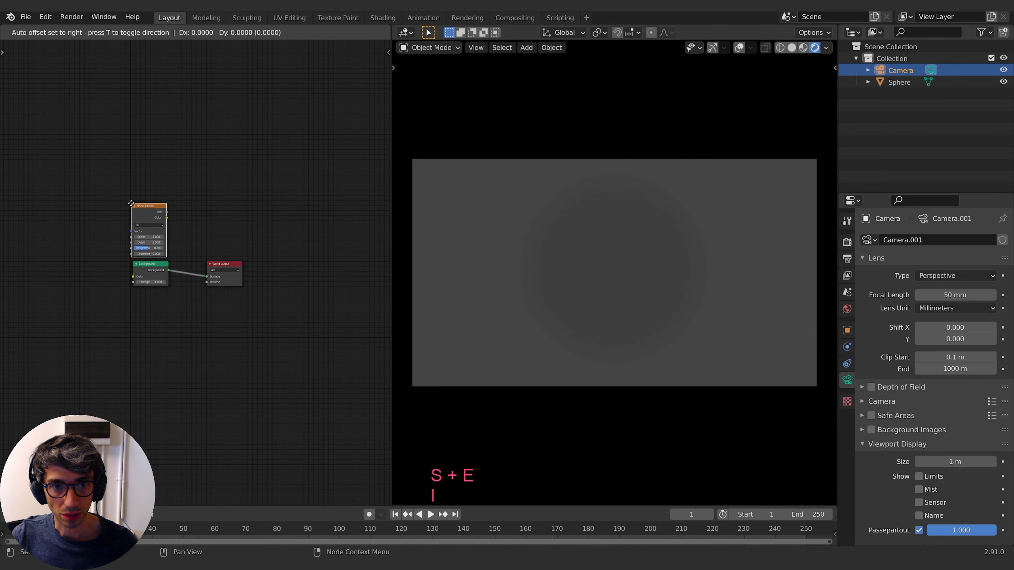
click(139, 301)
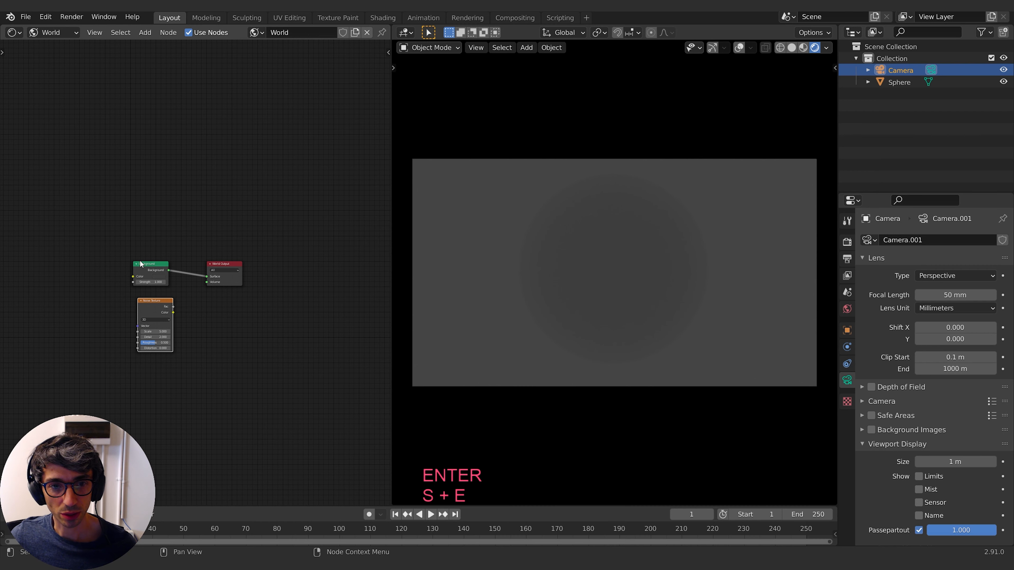
- Spread the Background and World Output nodes apart and add a ColorRamp node beside the Noise Texture
mouse_move(139, 261)
mouse_down()
mouse_move(113, 250)
mouse_move(126, 250)
mouse_up()
drag(216, 265, 323, 268)
click(251, 312)
key(shift+a)
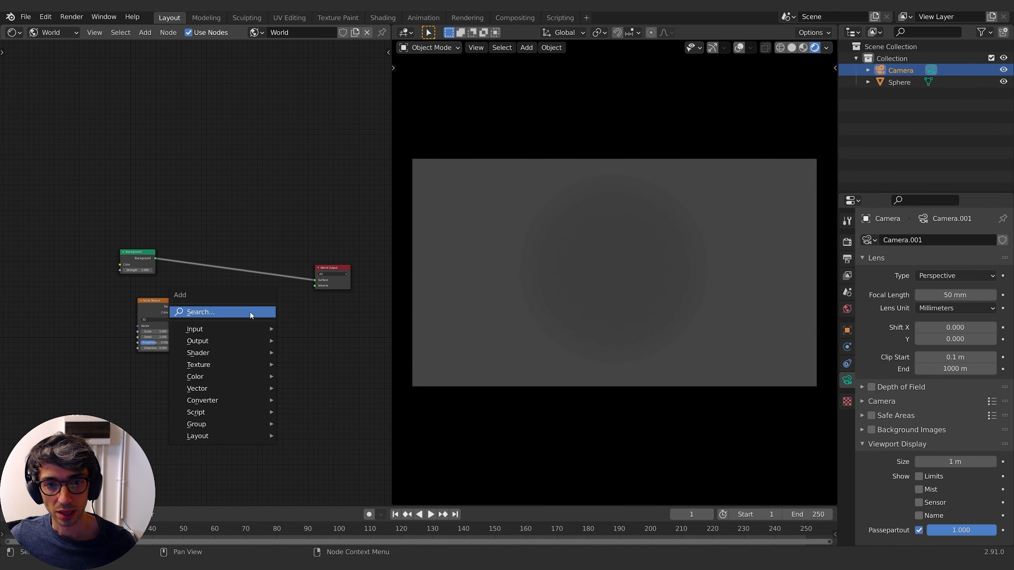
click(251, 312)
text(colo)
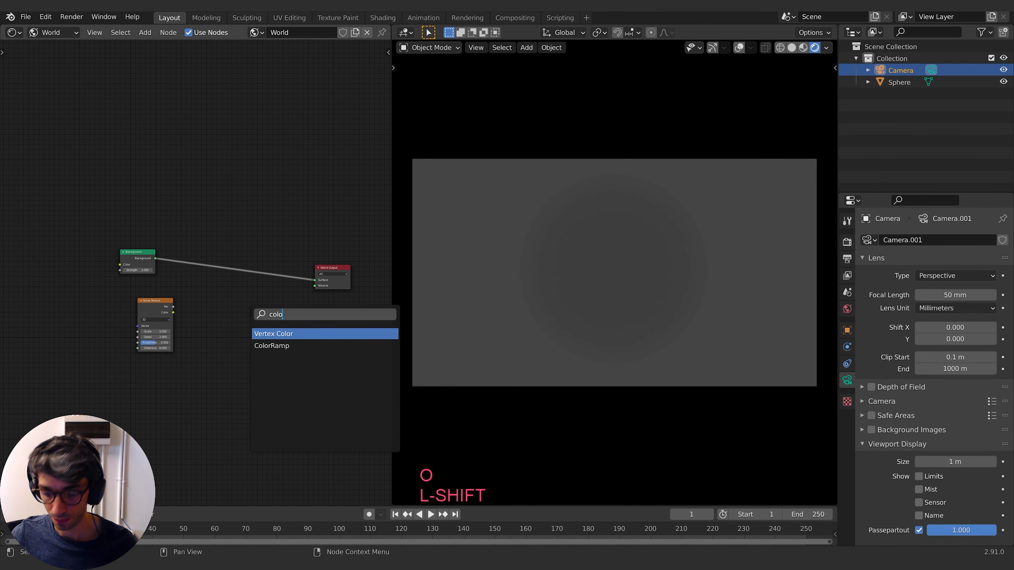
key(Return)
click(195, 295)
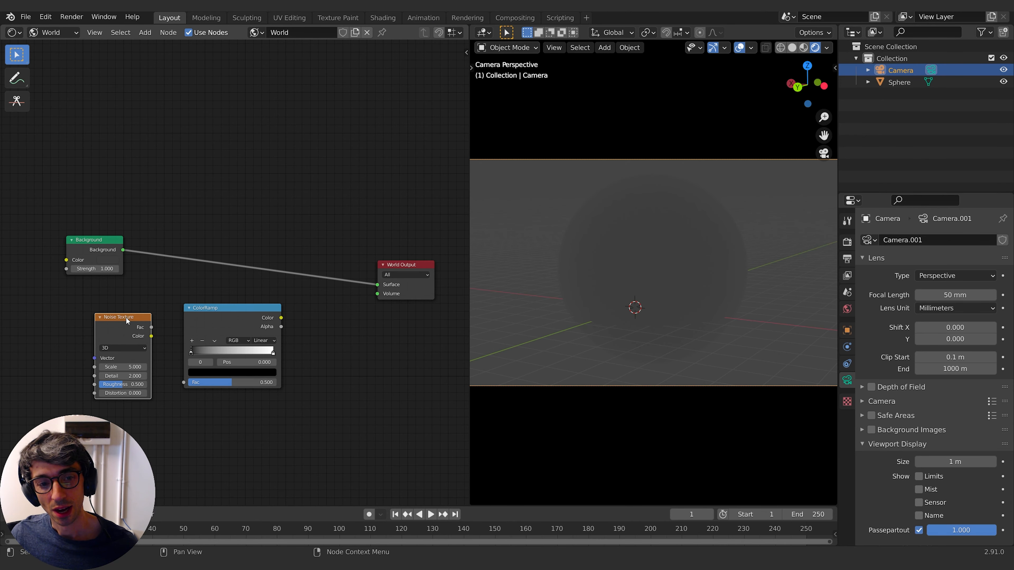
- Link the Noise Texture's Fac through the ColorRamp to the Background's Color, with the Background placed beside the World Output
drag(126, 318, 183, 383)
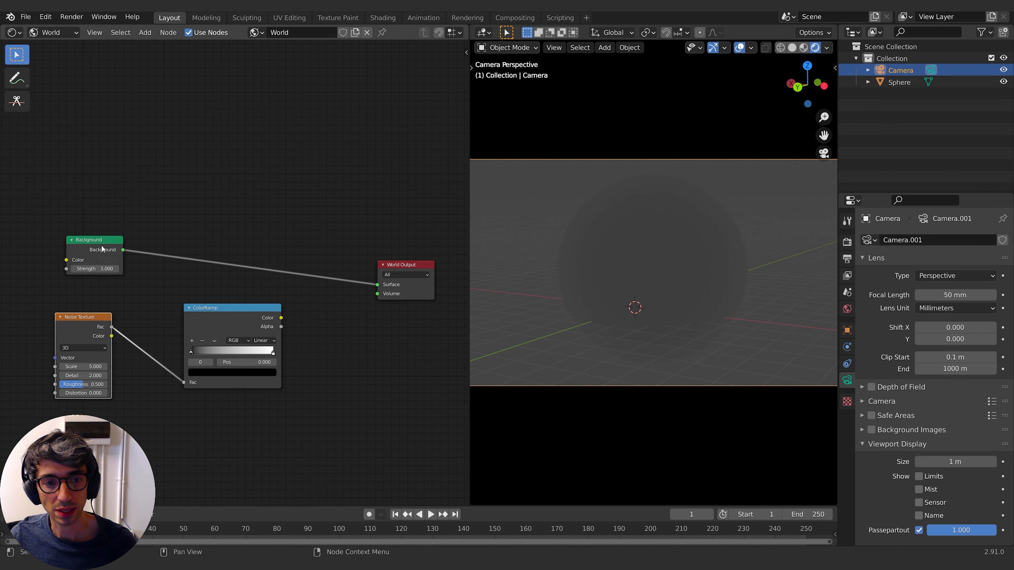
drag(102, 245, 328, 250)
drag(421, 267, 425, 238)
drag(315, 245, 321, 250)
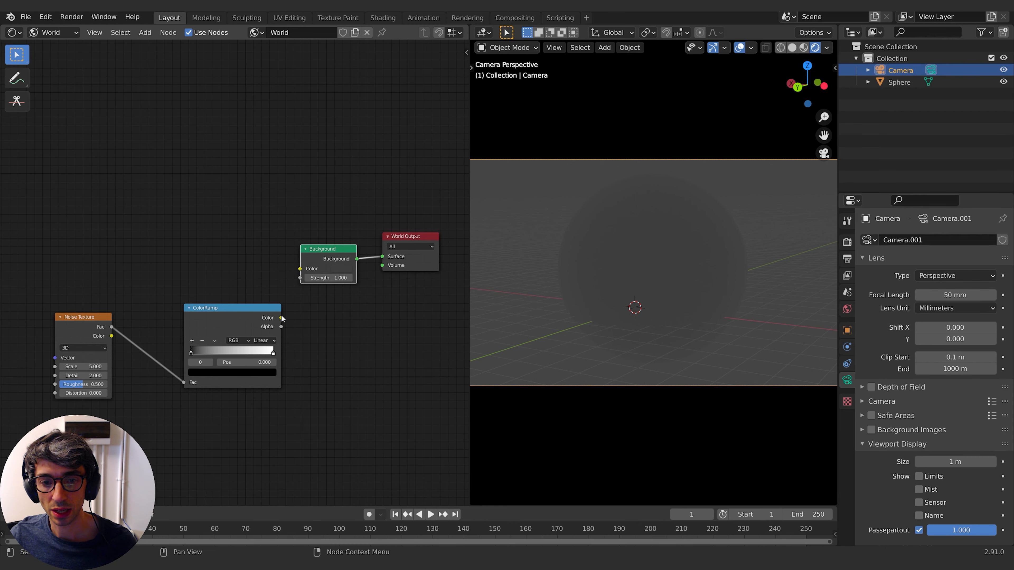
drag(281, 318, 298, 266)
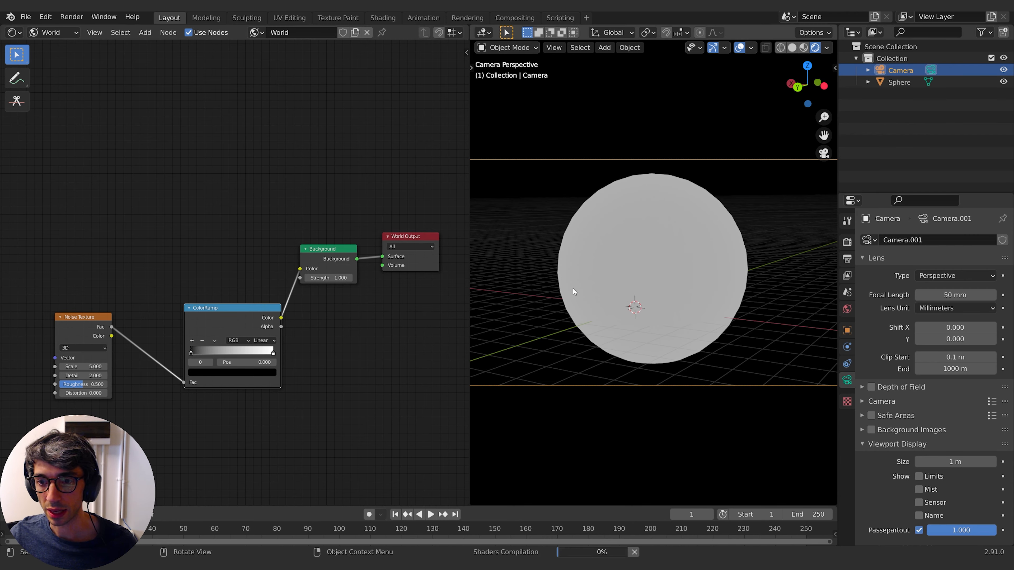
- Hide the viewport overlays and gizmos, and move the ColorRamp's black stop to about 0.555
click(740, 48)
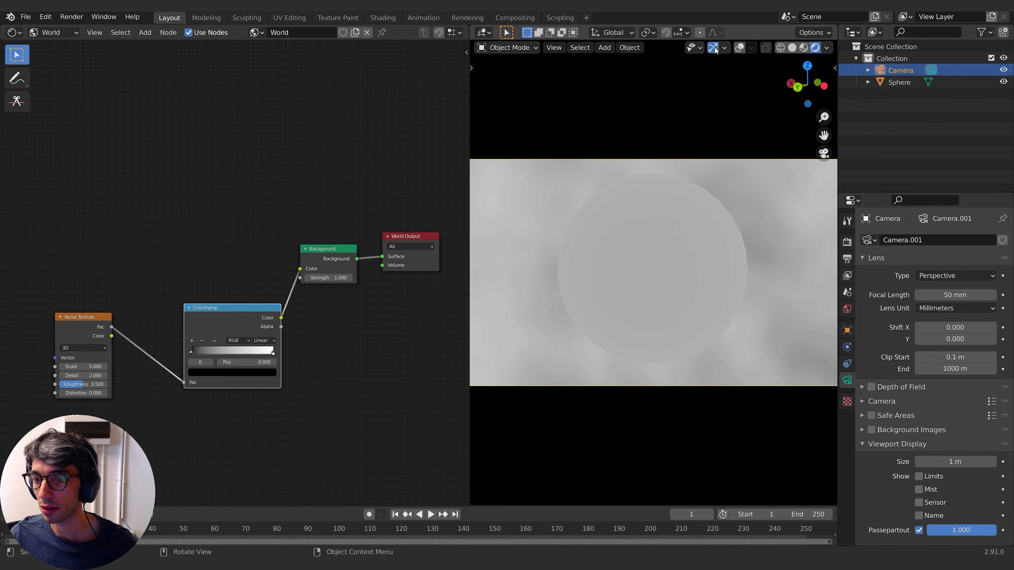
click(713, 48)
drag(190, 352, 238, 351)
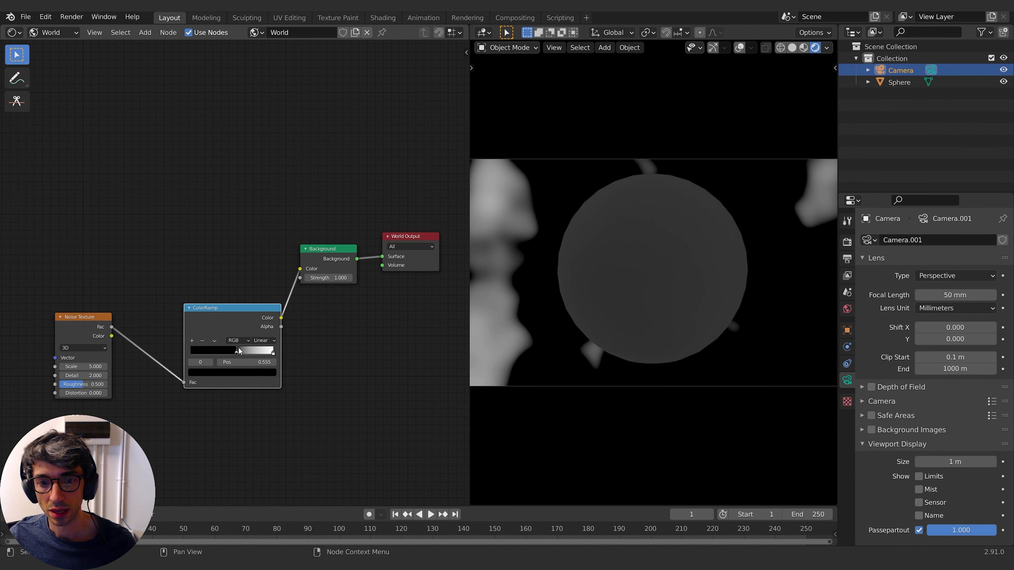
- Set the Noise Texture's scale to 600 and move the ColorRamp's black stop to about 0.688
drag(87, 366, 239, 366)
click(83, 366)
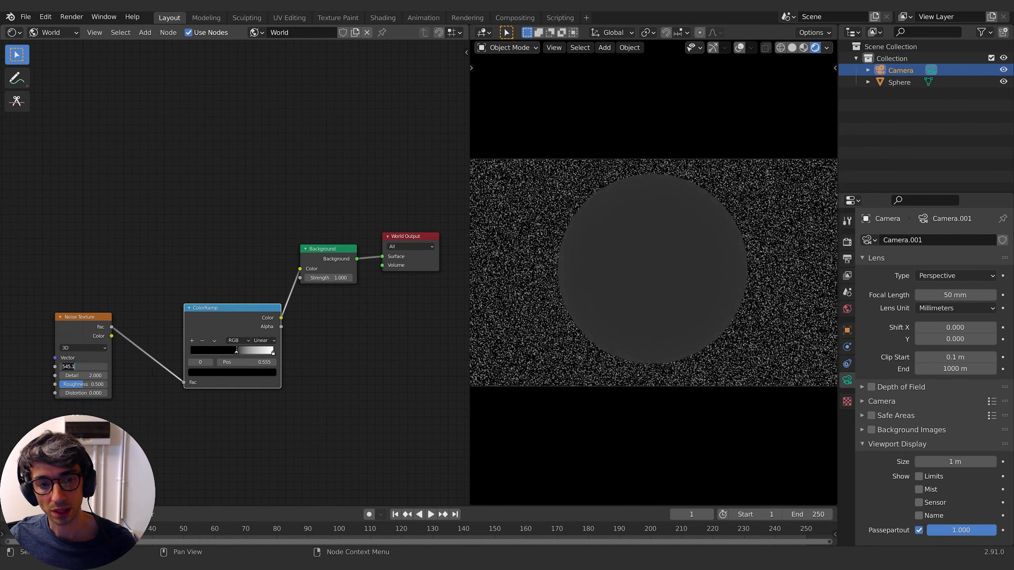
text(600)
key(Return)
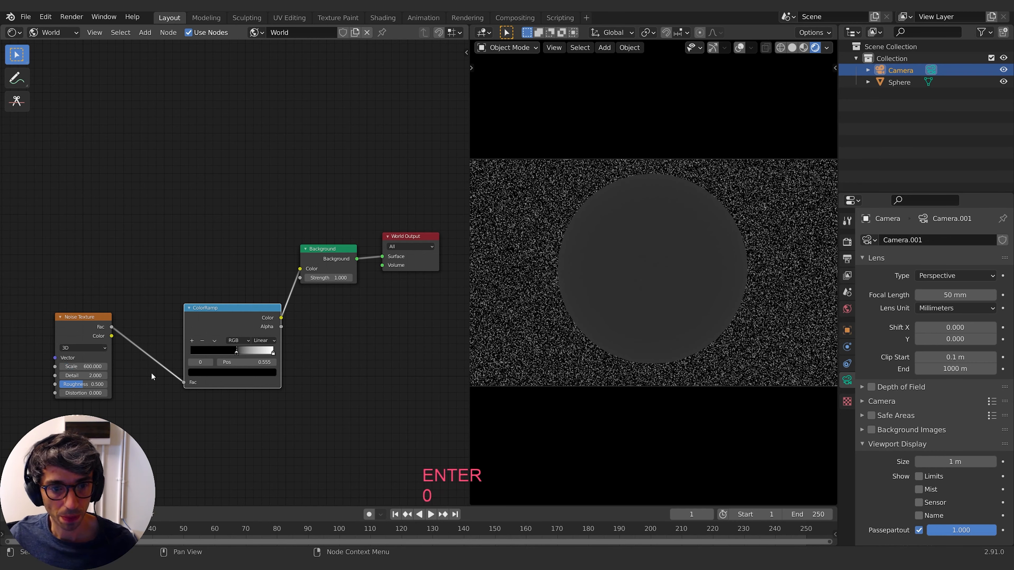
mouse_move(237, 349)
mouse_down()
mouse_move(254, 349)
mouse_move(244, 349)
mouse_up()
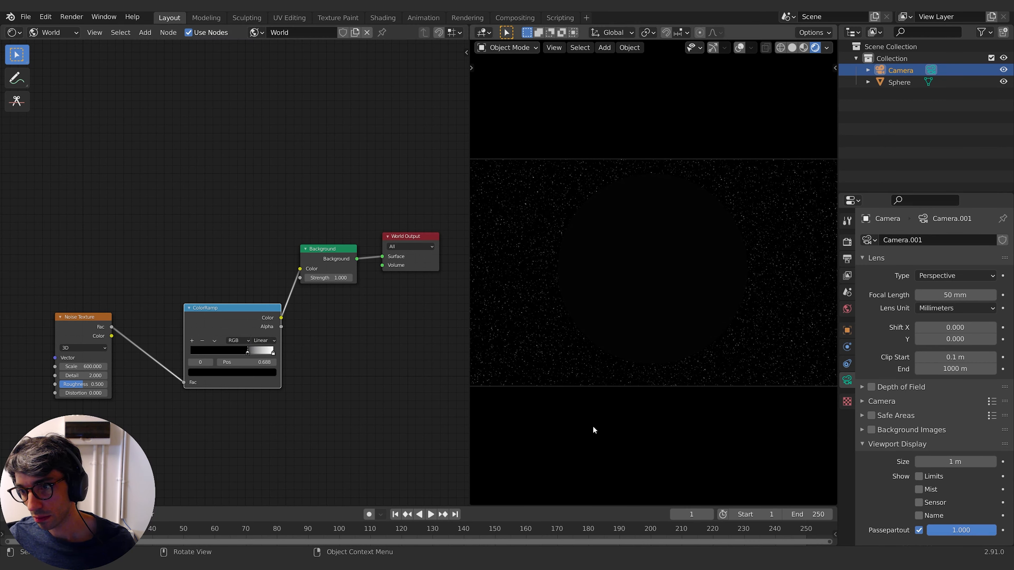
click(334, 413)
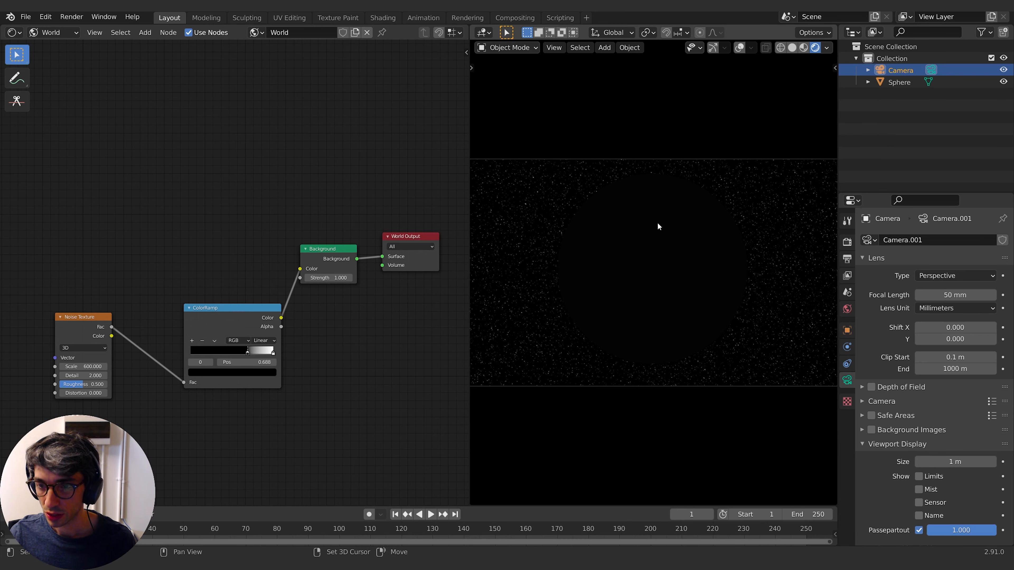
- Add a Sun light and rotate it, finishing with a turn about the global Z axis, to light the sphere from the side
key(shift+a)
mouse_move(601, 366)
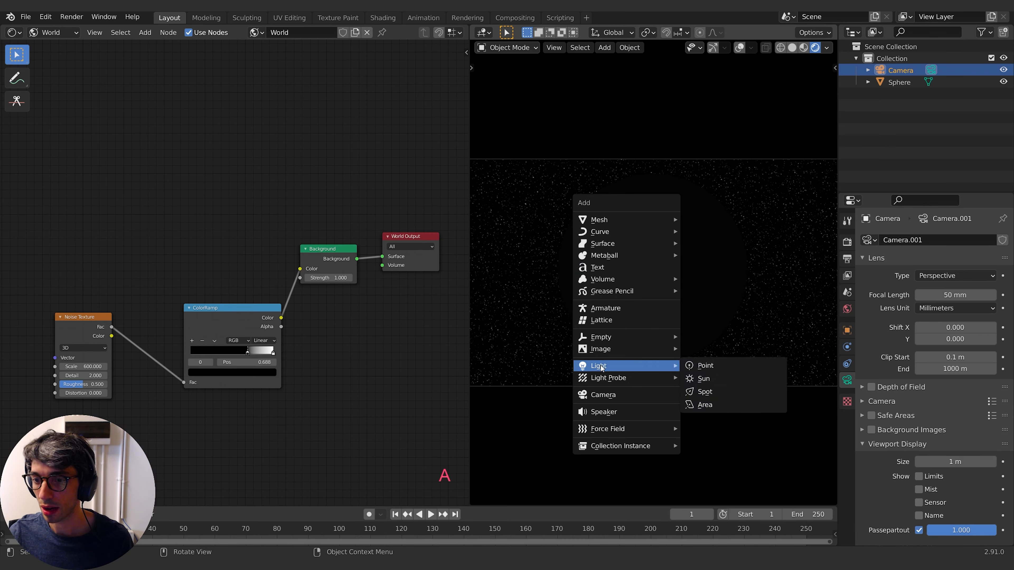
click(727, 374)
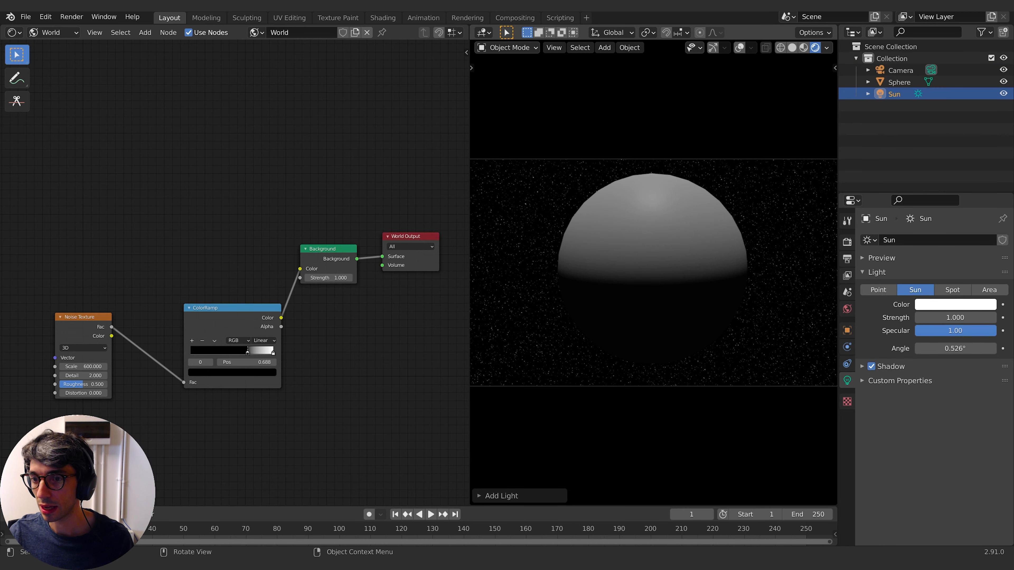
key(r)
click(688, 83)
key(r)
key(z)
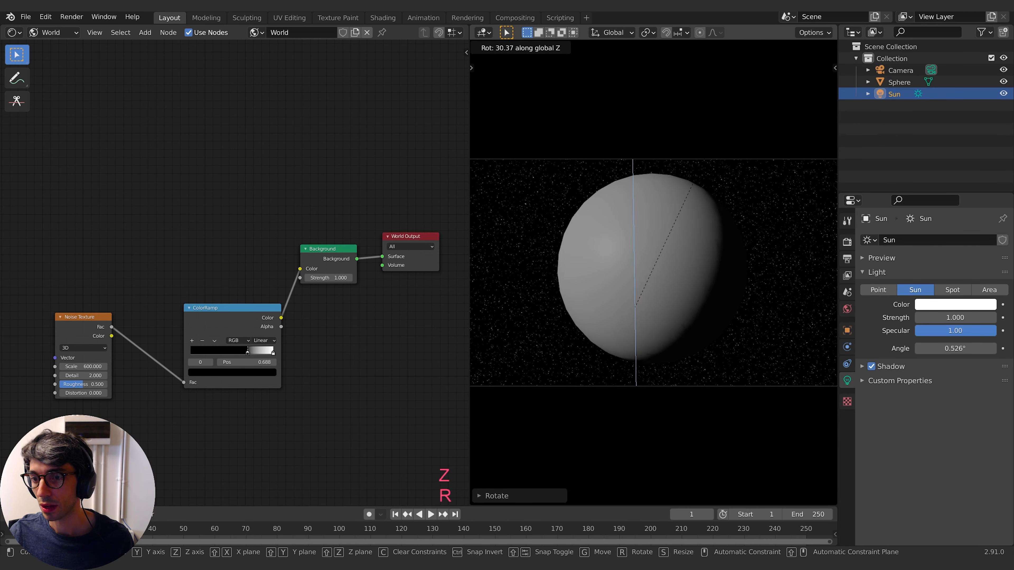
click(685, 62)
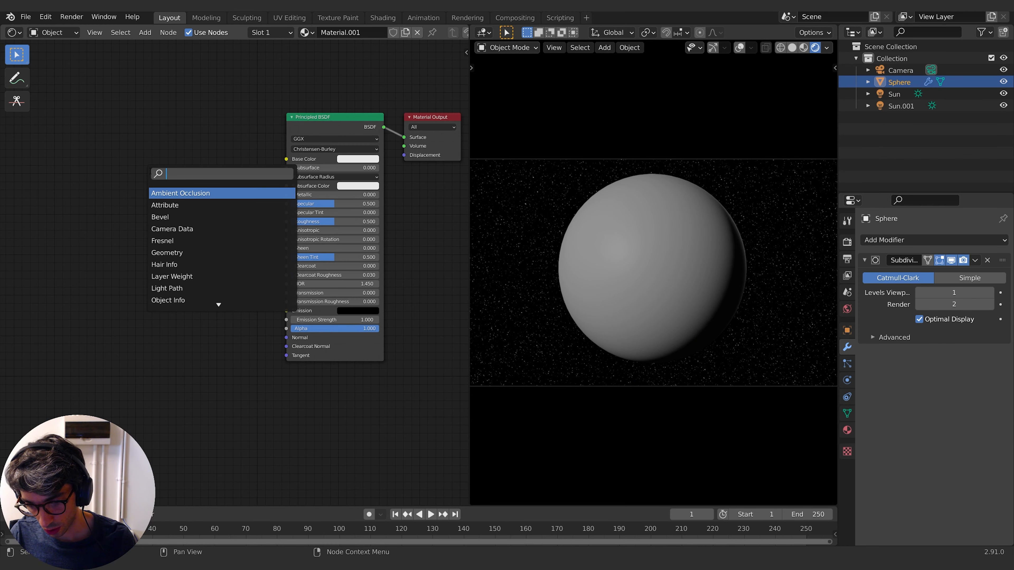
- Add a Voronoi Texture node to the sphere's material and link its Distance to the Principled BSDF's Emission
text(vor)
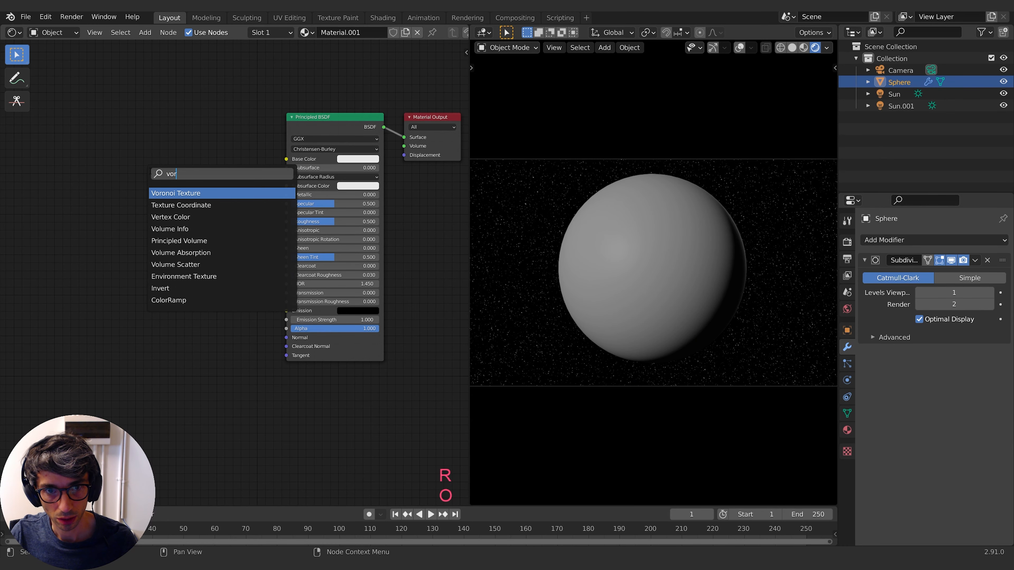
key(Return)
click(150, 174)
drag(150, 174, 90, 158)
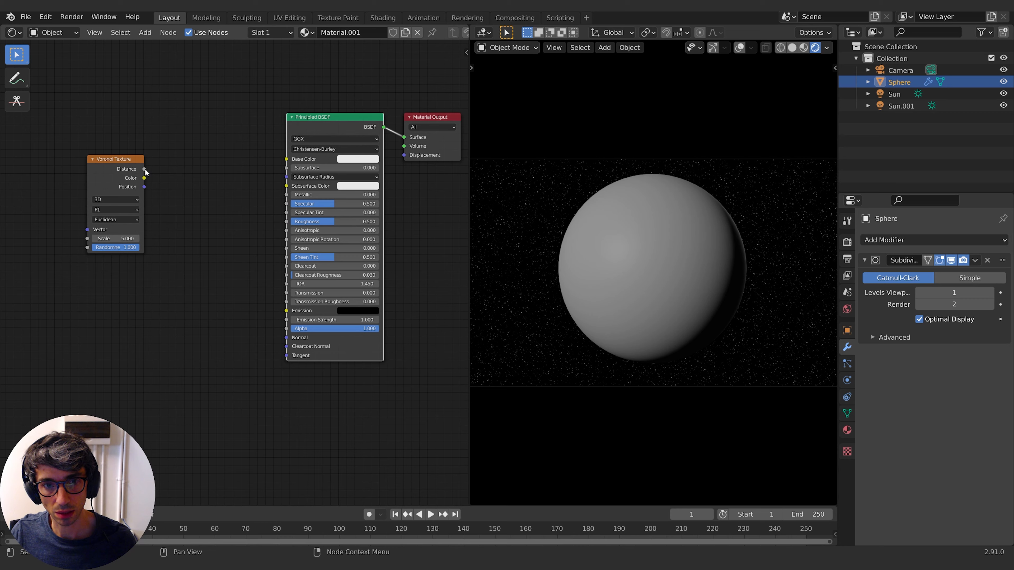
drag(145, 170, 282, 315)
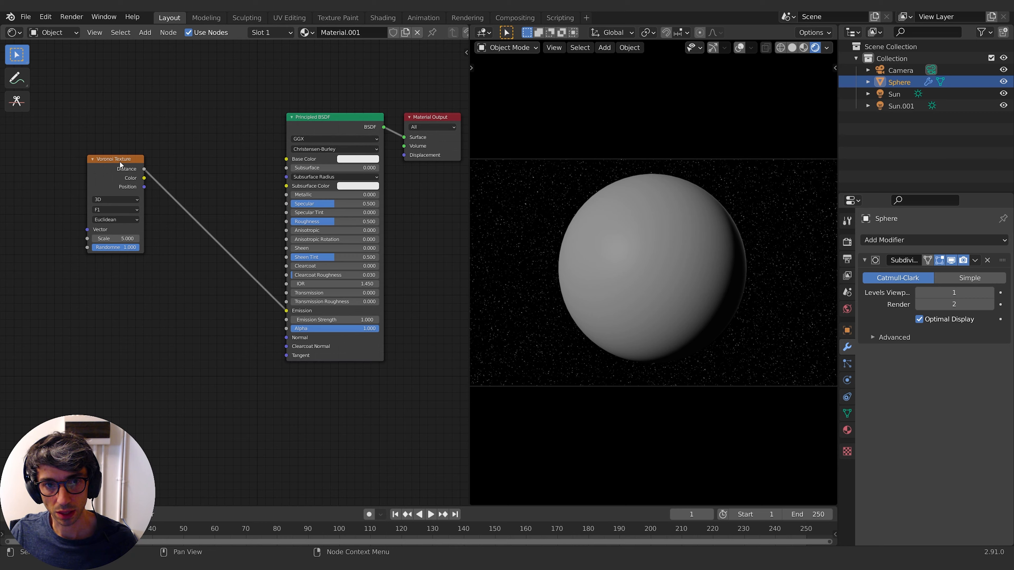
drag(132, 159, 100, 176)
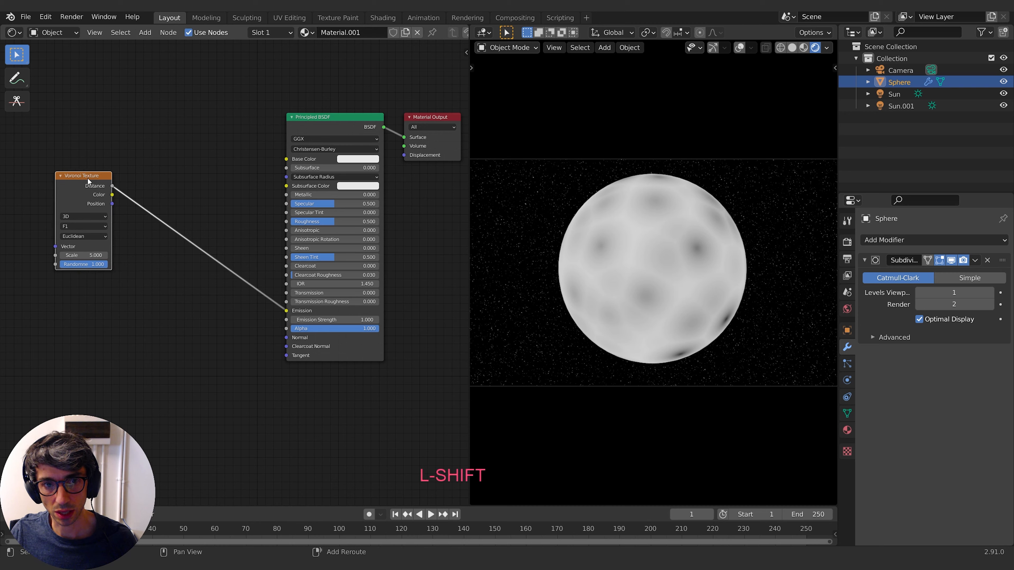
- Duplicate the Voronoi Texture, link the first one's Distance to the copy's Vector, and link the copy's Distance to Emission
key(shift+d)
click(143, 262)
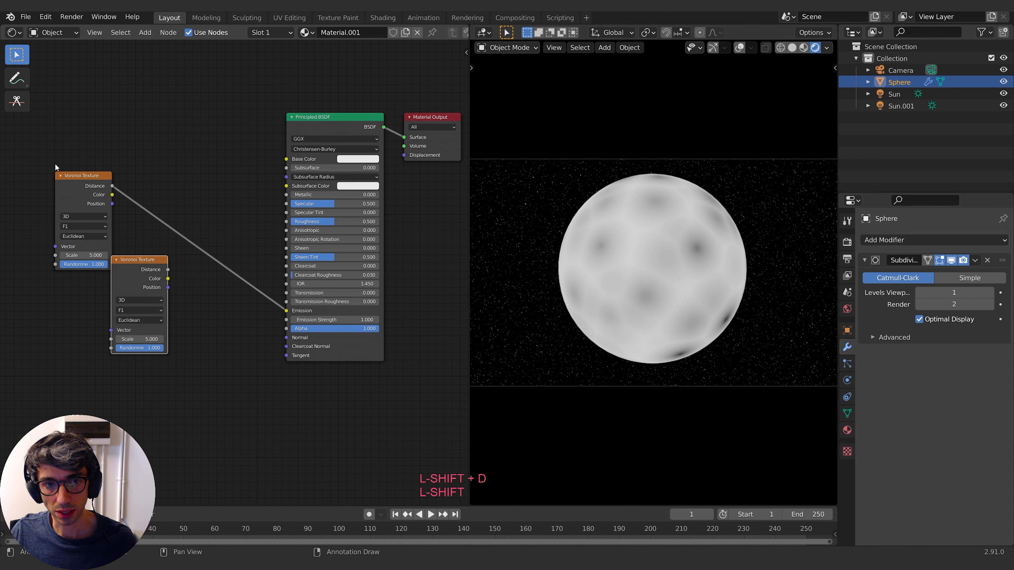
drag(102, 188, 111, 330)
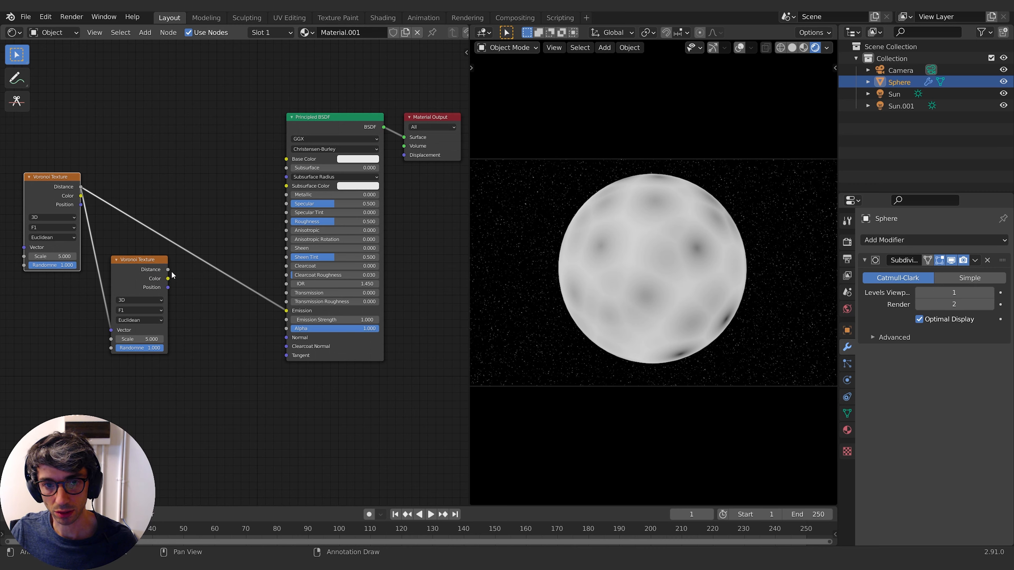
mouse_move(168, 270)
mouse_down()
mouse_move(295, 315)
mouse_move(287, 311)
mouse_up()
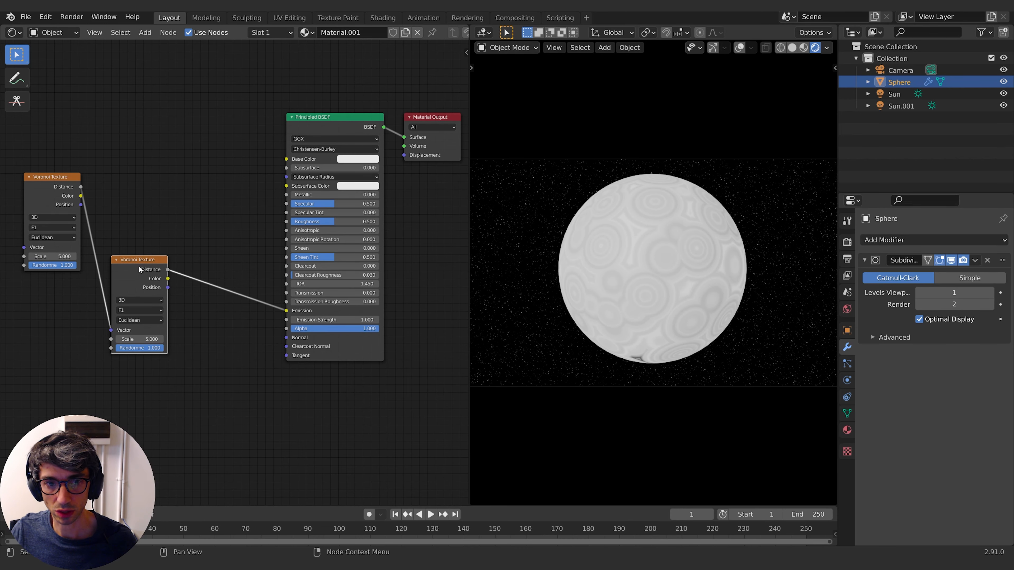
drag(136, 260, 145, 169)
- Insert a ColorRamp node between the second Voronoi Texture and Emission, and align the first Voronoi Texture with the second
key(shift+a)
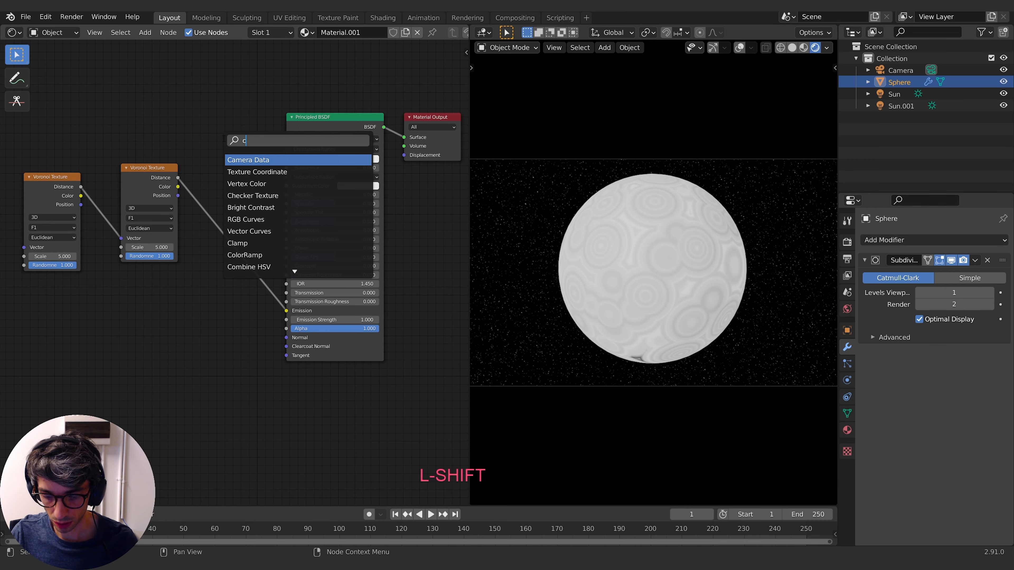
text(color)
key(Down)
key(Return)
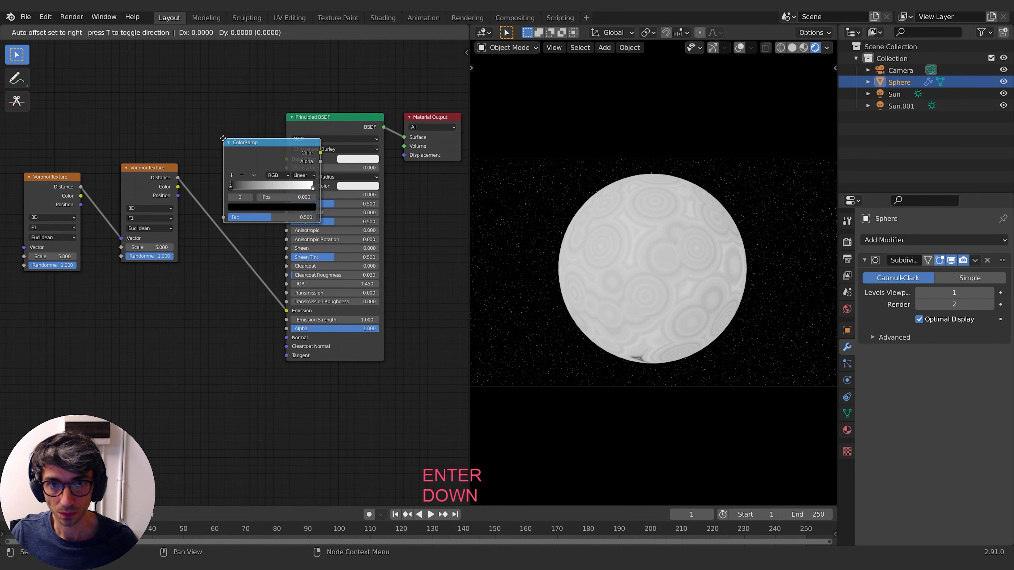
click(206, 187)
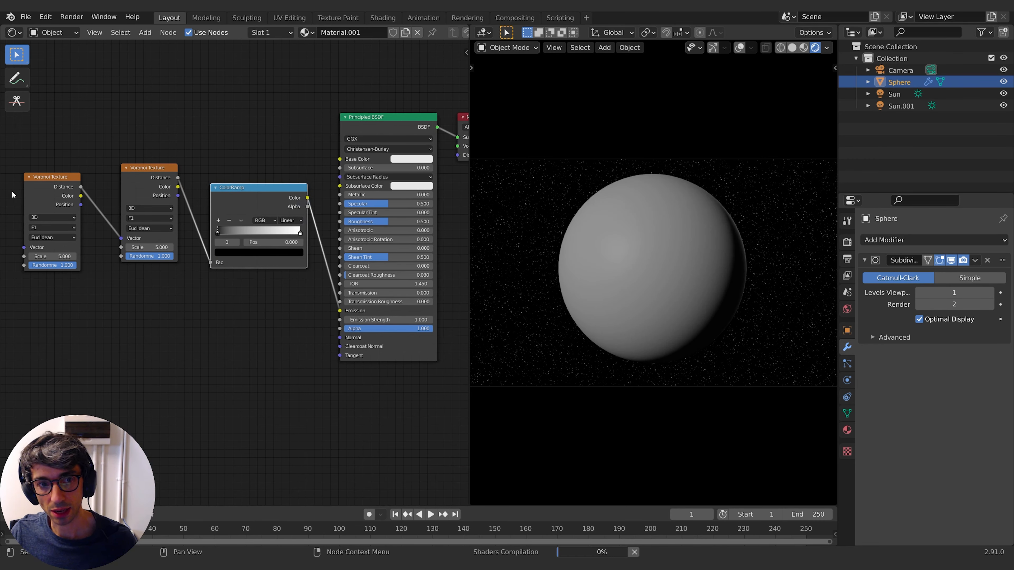
drag(39, 181, 41, 173)
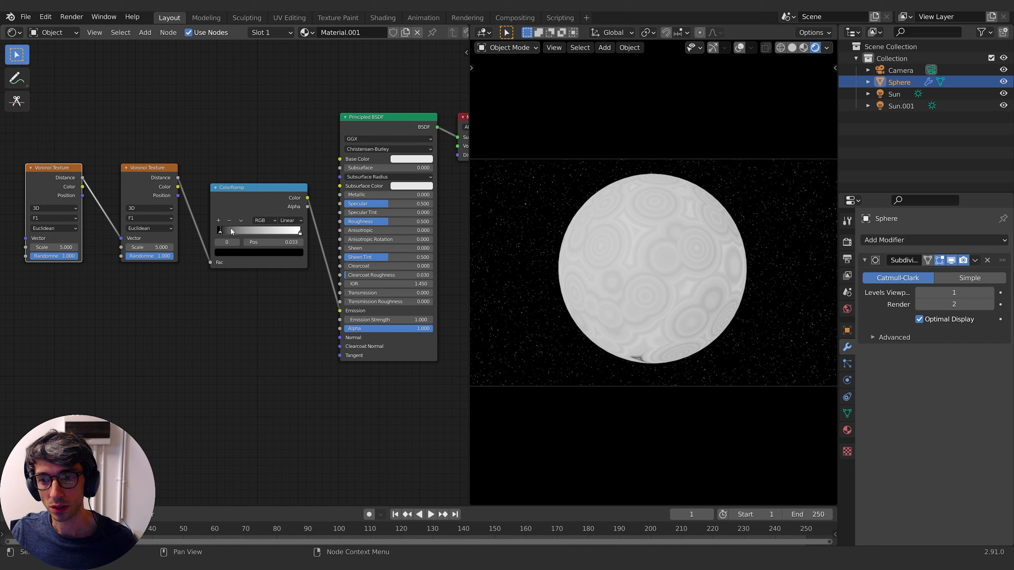
- Move the ColorRamp's black stop to about 0.497 and set the Voronoi scales to about 6.3 on the first and 16.7 on the second
drag(230, 228, 266, 226)
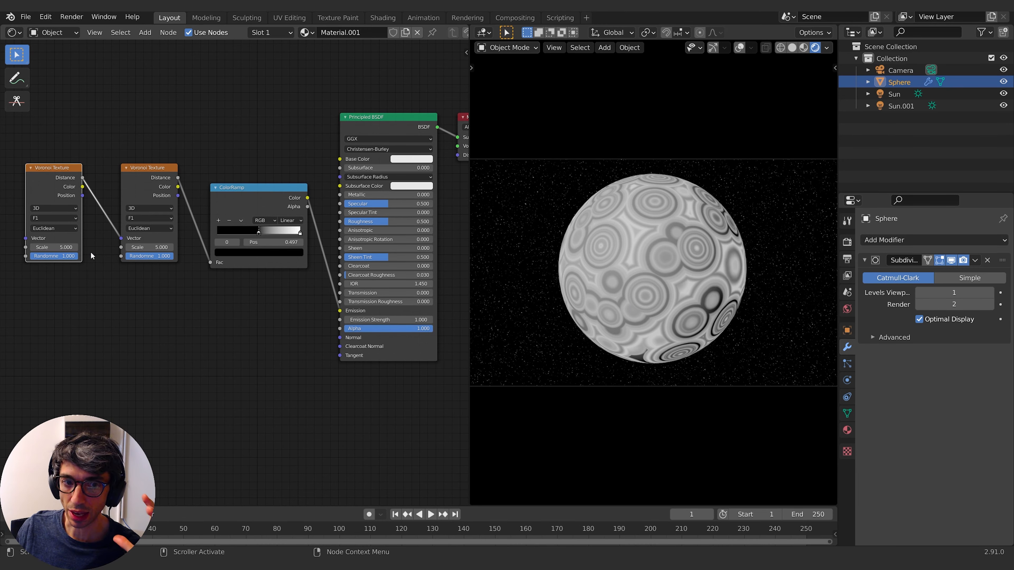
mouse_move(148, 247)
mouse_down()
mouse_move(184, 247)
mouse_move(157, 247)
mouse_up()
mouse_move(67, 255)
mouse_down()
mouse_move(38, 256)
mouse_move(76, 256)
mouse_move(38, 247)
mouse_move(49, 247)
mouse_up()
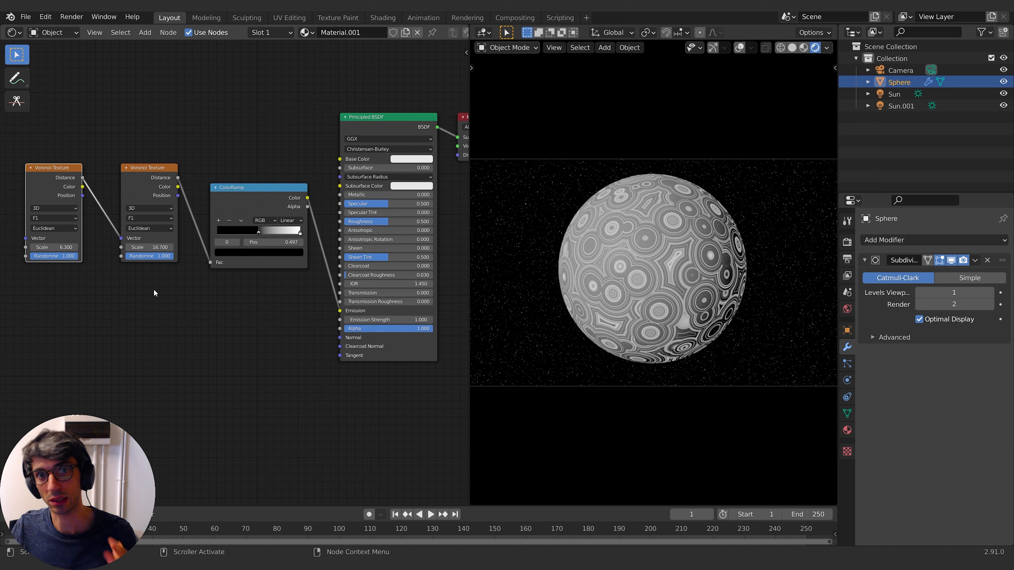
click(142, 307)
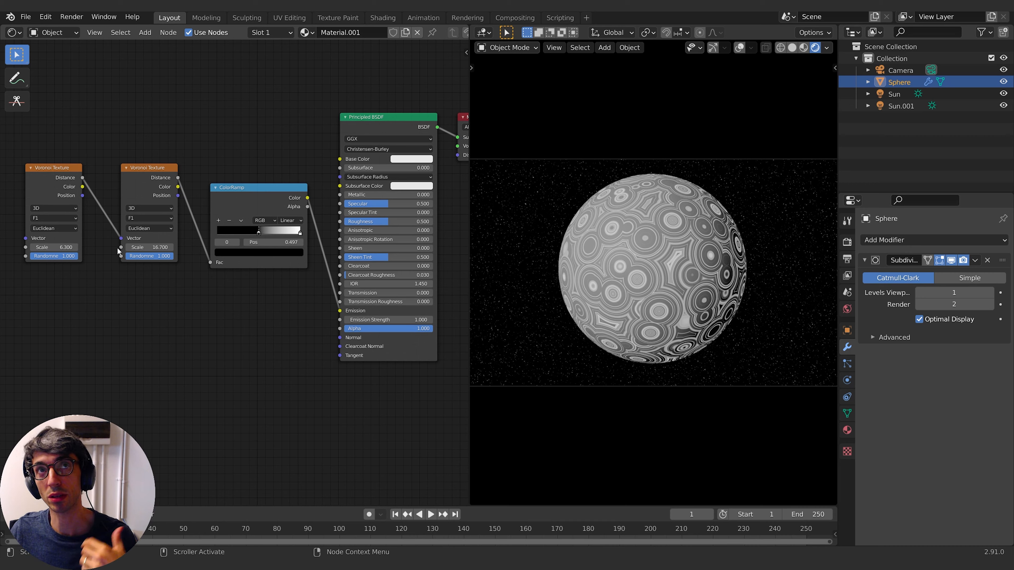
- Add a MixRGB node in front of the first Voronoi Texture
key(shift+a)
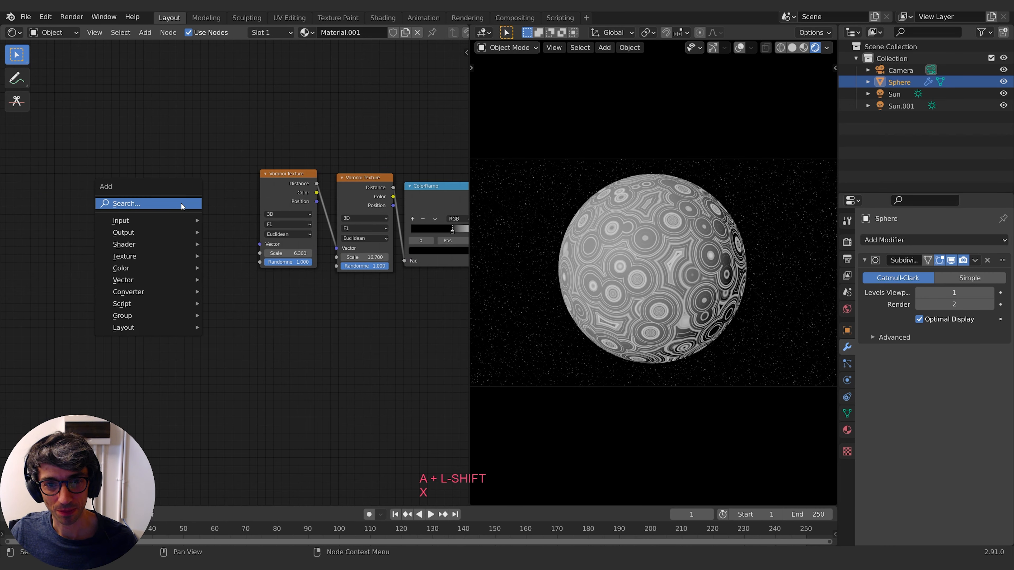
text(mix)
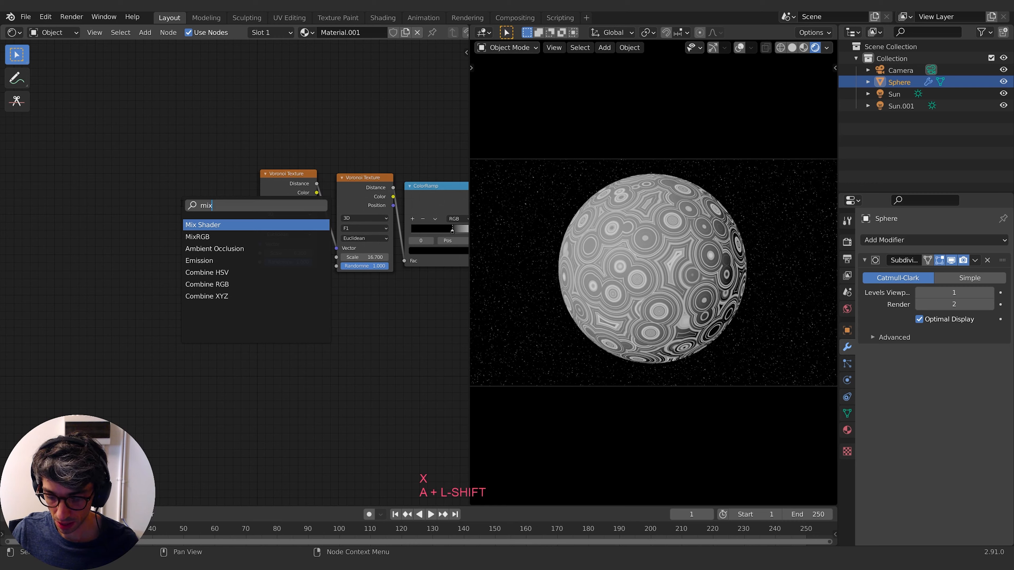
key(Down)
key(Return)
click(171, 259)
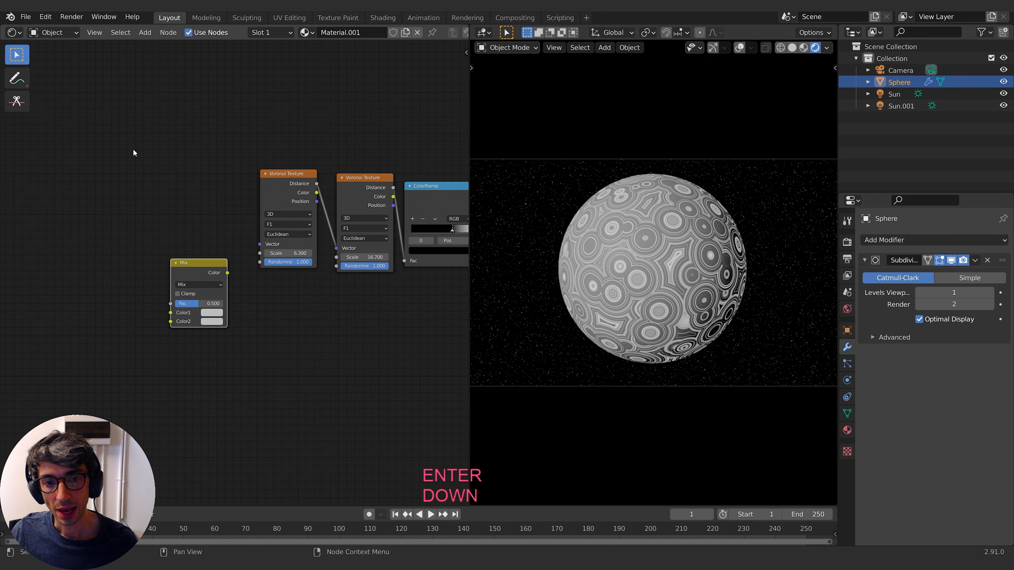
- Add a Texture Coordinate node and place it at the start of the node chain, before the Mix node
key(shift+a)
key(Return)
text(tex)
key(Return)
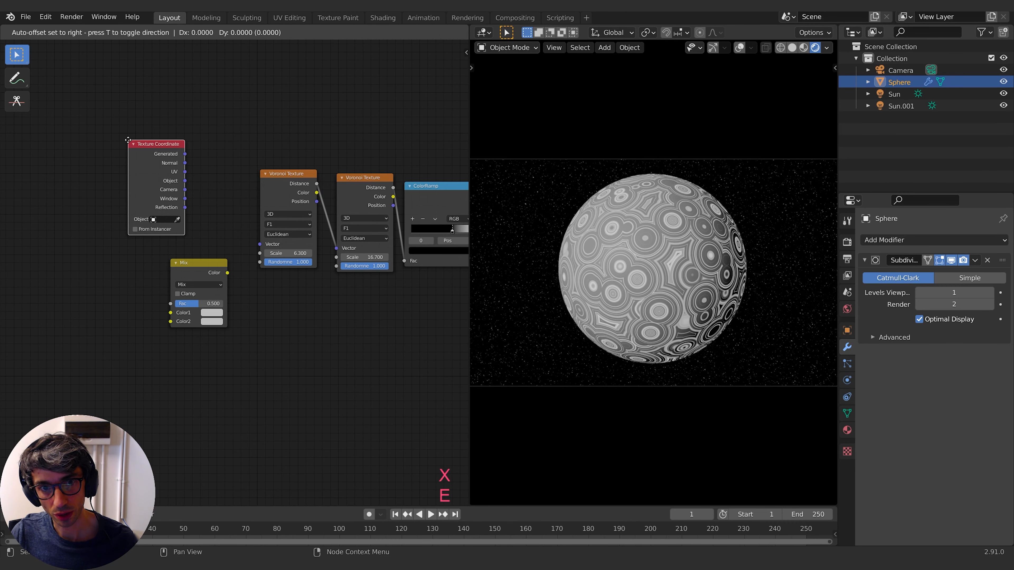
click(133, 147)
drag(138, 147, 66, 168)
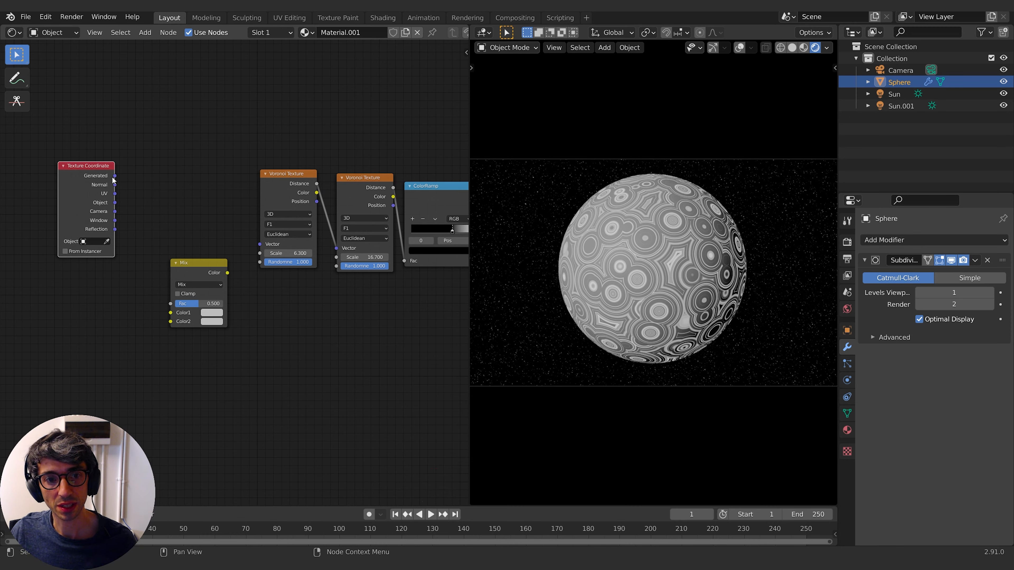
- Link the Texture Coordinate's Generated output through the Mix node's Color1 into the first Voronoi Texture's Vector
drag(115, 176, 262, 245)
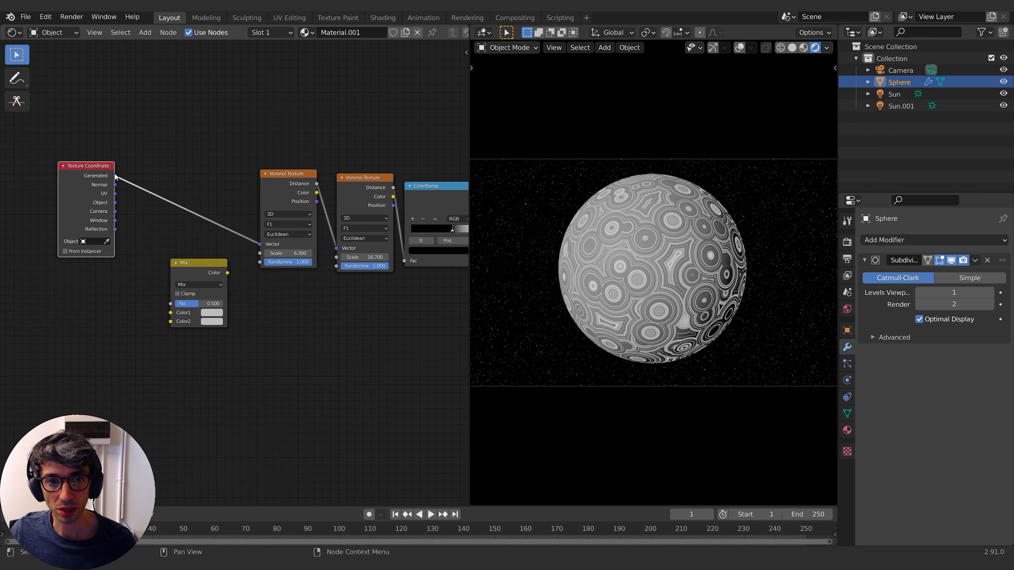
drag(115, 176, 173, 315)
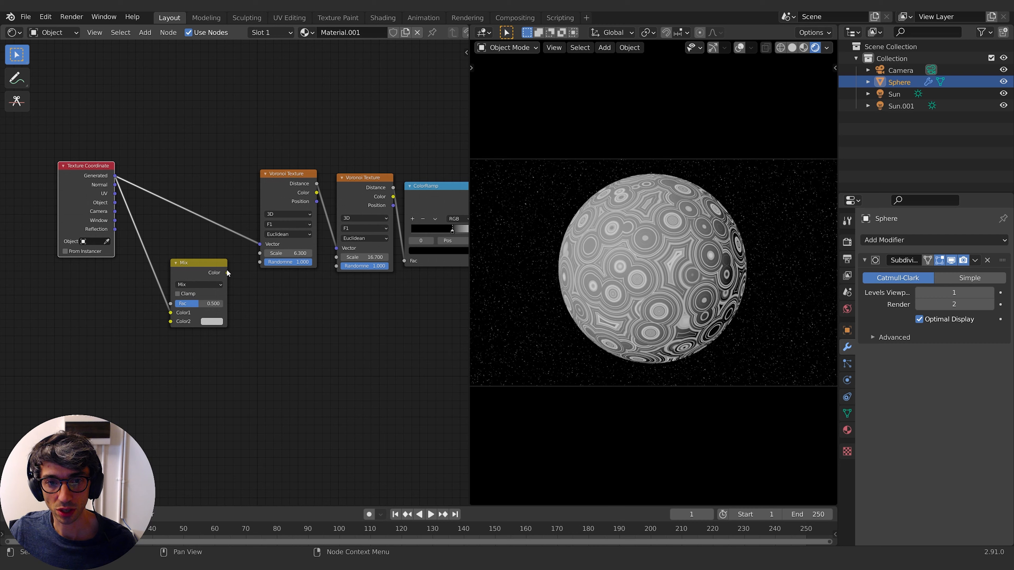
drag(228, 273, 259, 244)
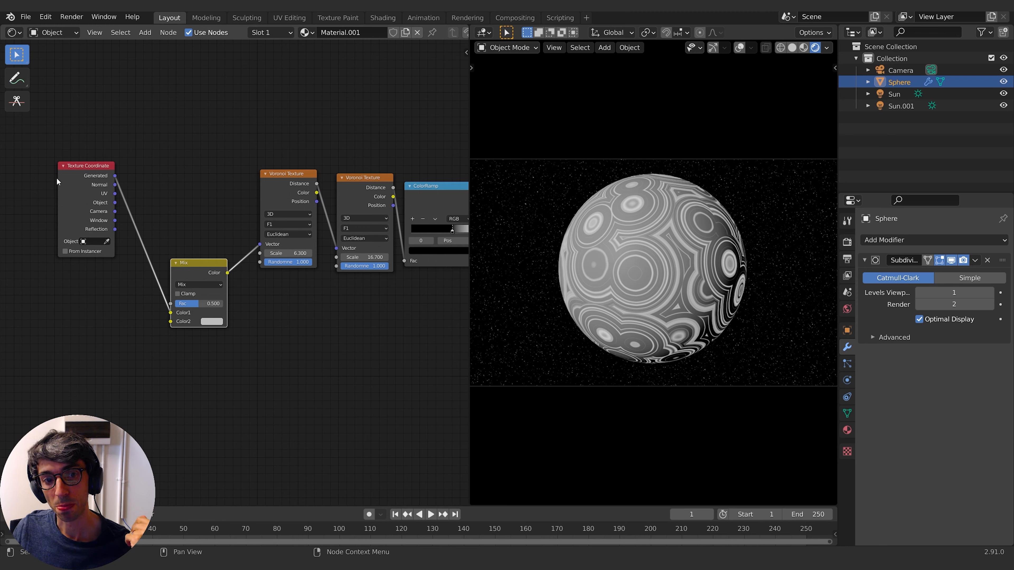
- Inspect the Mix node's Color2 and set the node's Fac to about 0.567
click(211, 322)
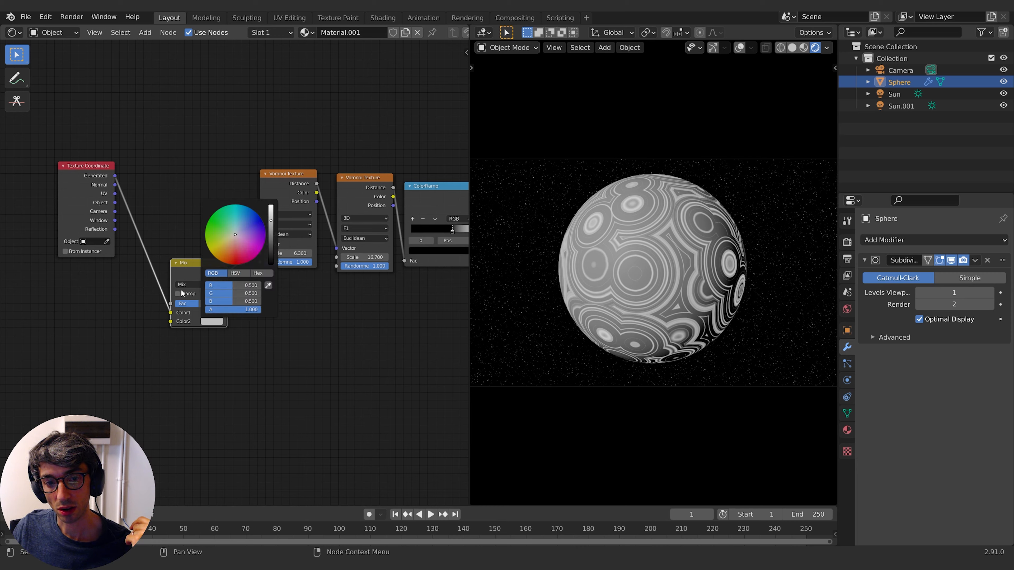
click(215, 322)
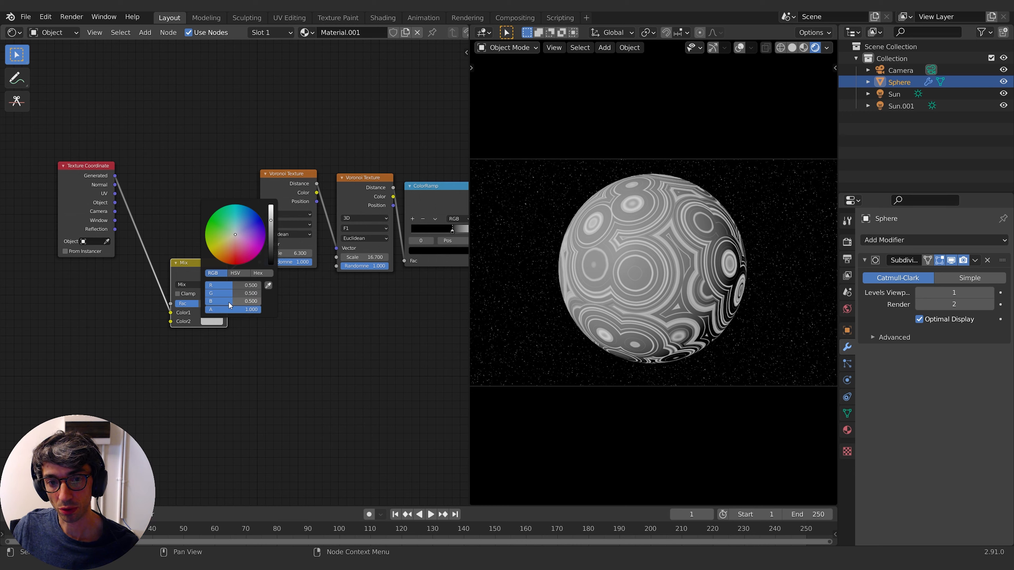
click(80, 171)
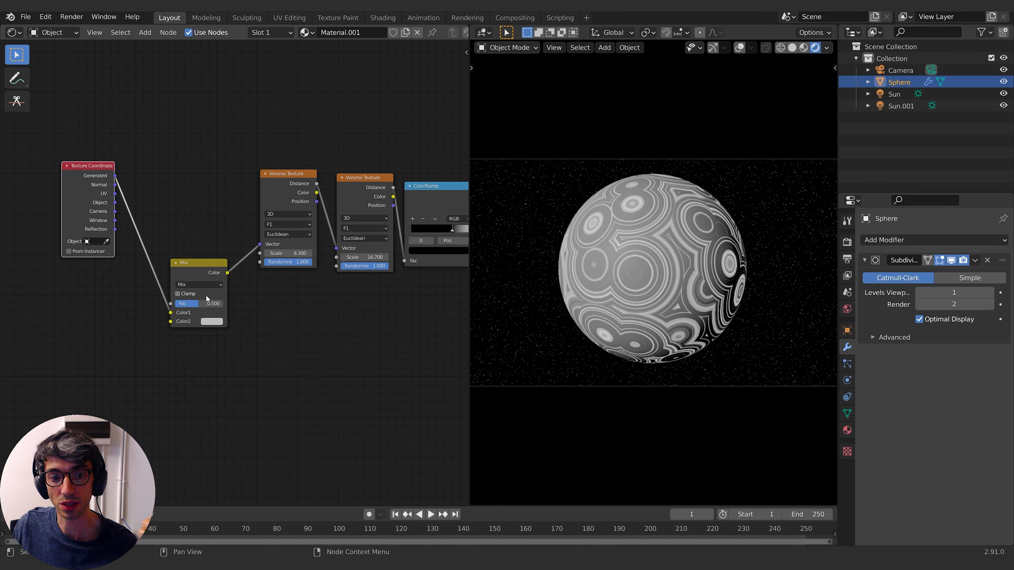
mouse_move(206, 303)
mouse_down()
mouse_move(194, 303)
mouse_move(217, 303)
mouse_move(202, 303)
mouse_up()
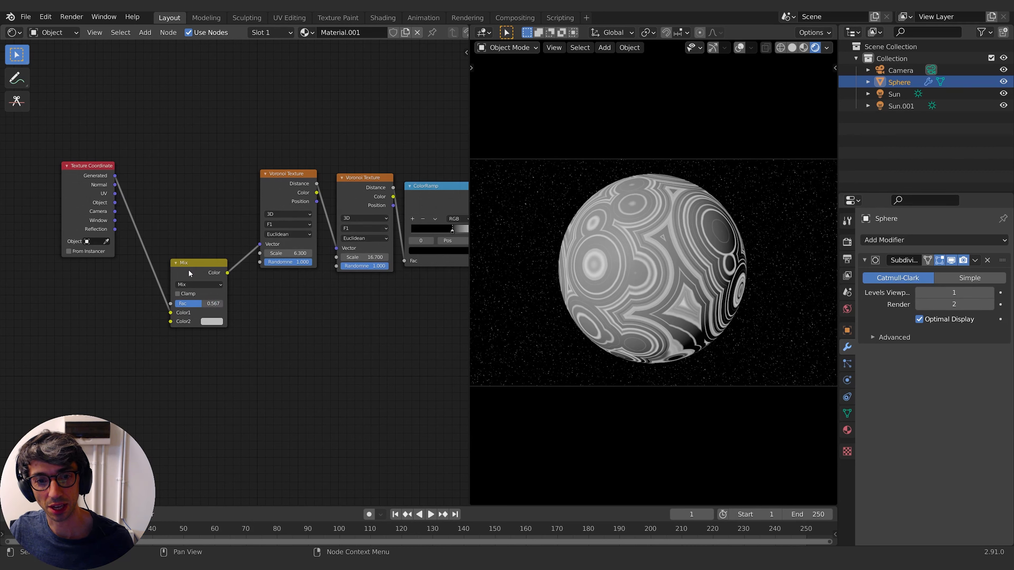
- Duplicate the Mix node onto the link to the first Voronoi Texture and tidy the first Mix and Texture Coordinate nodes
key(shift+d)
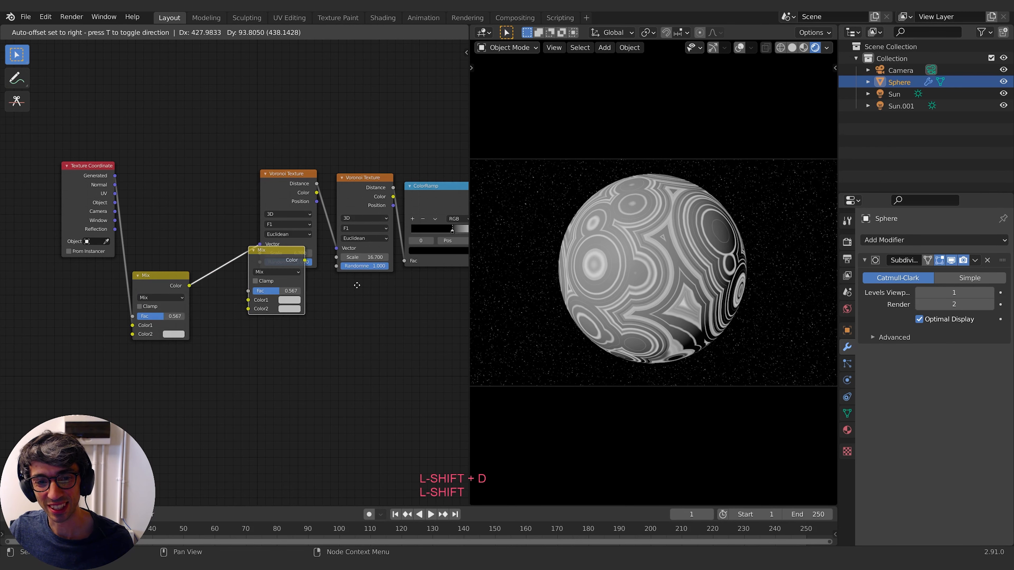
click(320, 281)
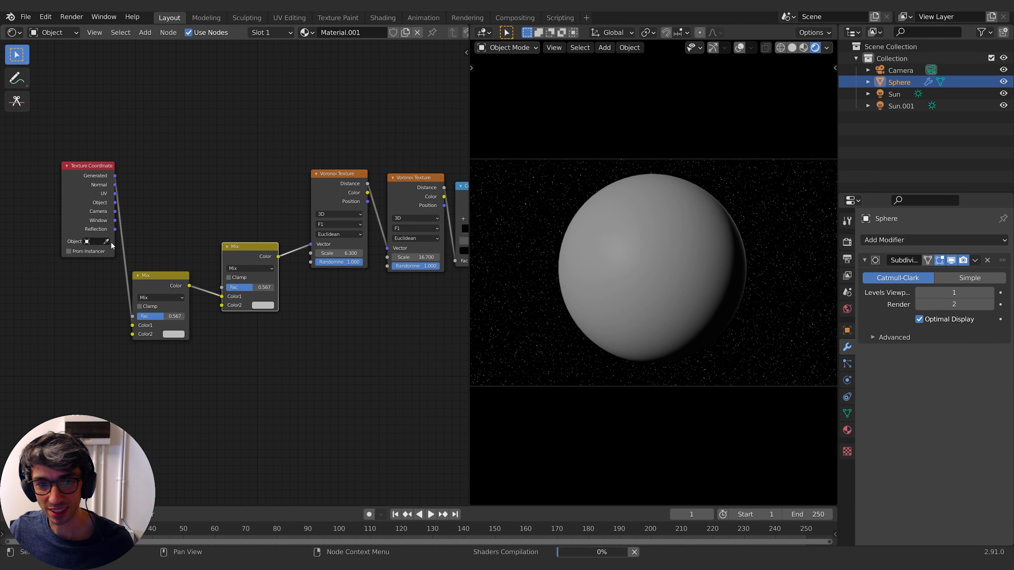
drag(174, 277, 177, 235)
drag(66, 191, 78, 237)
- Add a third Voronoi Texture node and place it below the Texture Coordinate node
click(183, 375)
key(shift+a)
click(167, 372)
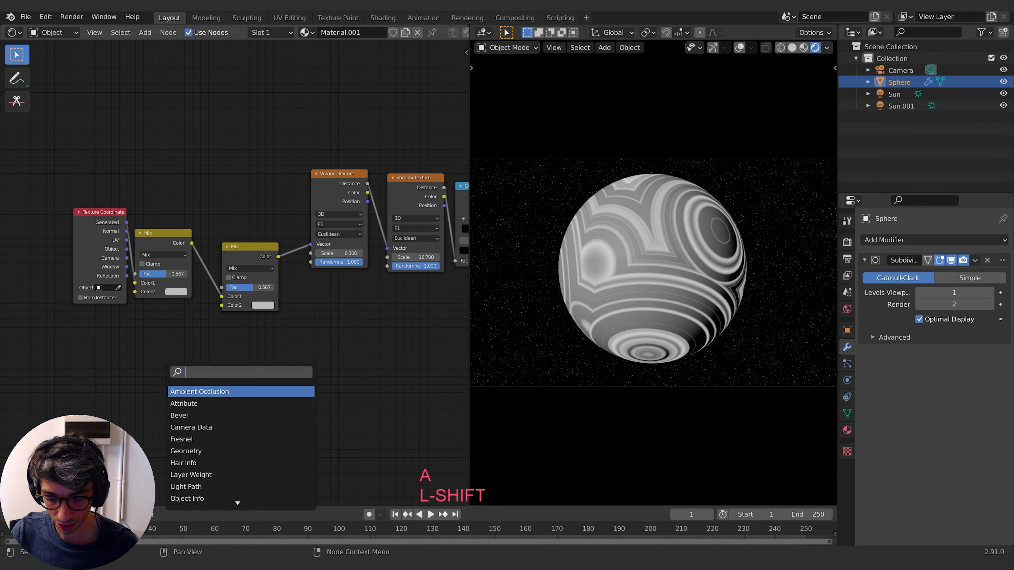
text(v)
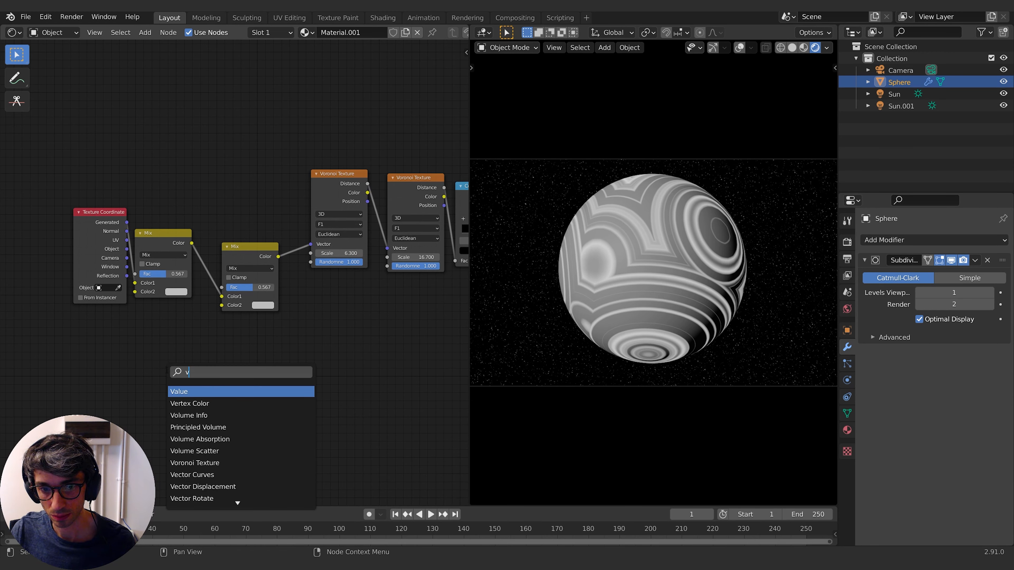
text(or)
key(Return)
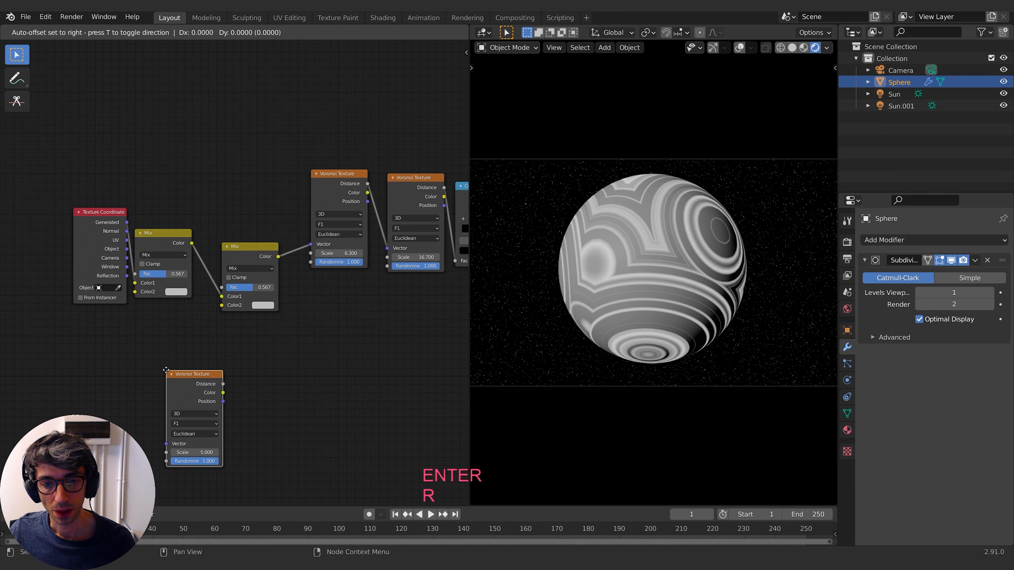
click(91, 326)
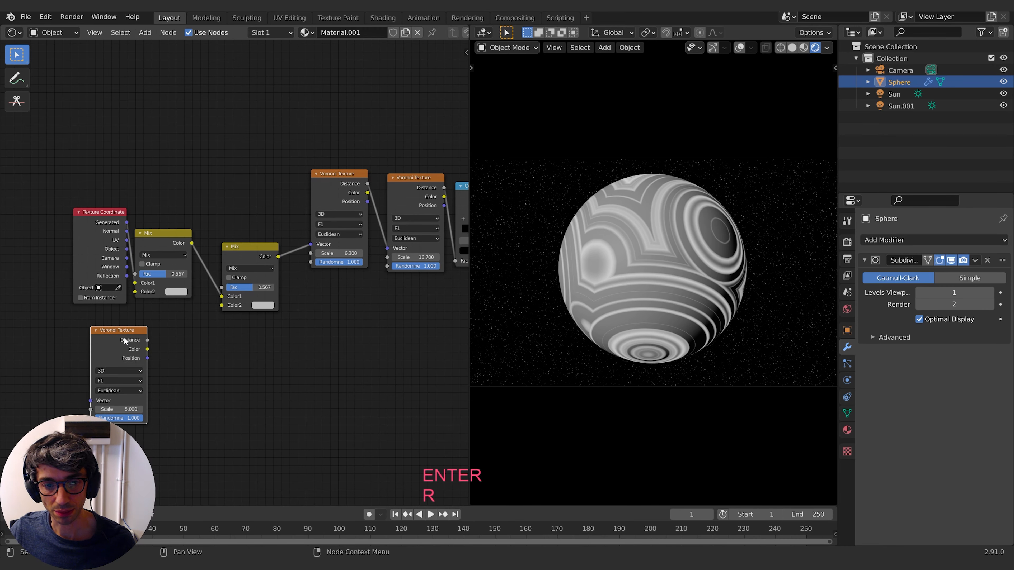
- Set the new Voronoi Texture's metric to Manhattan and link its Distance into the second Mix node's Color2
click(124, 392)
click(124, 411)
drag(107, 336, 136, 350)
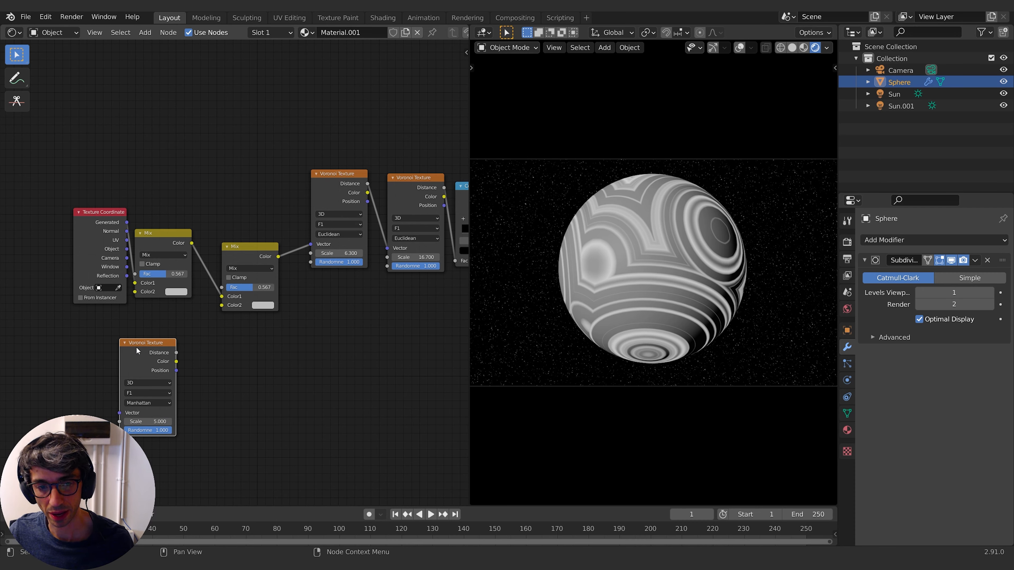
drag(177, 352, 222, 306)
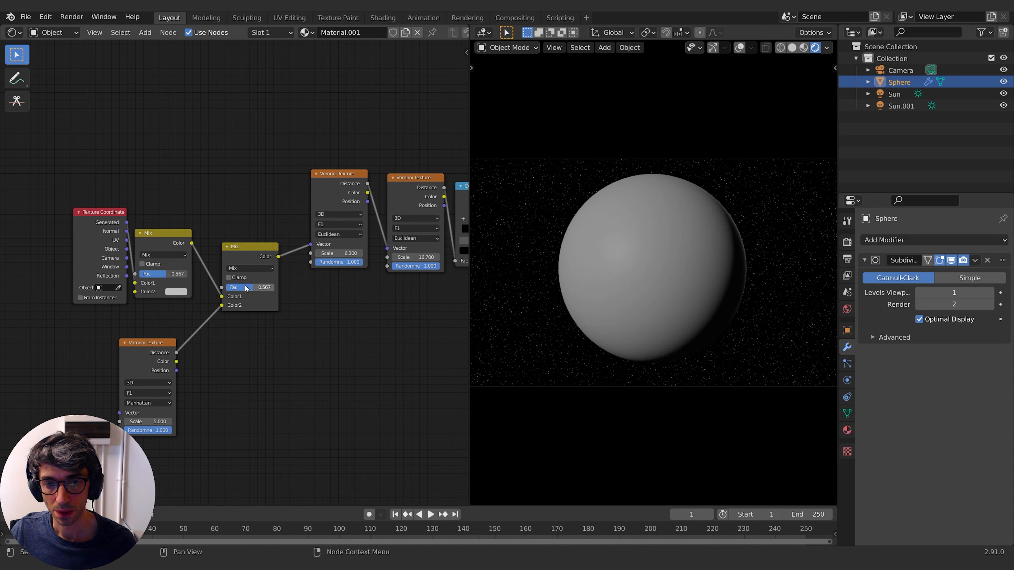
- Set the second Mix's Fac to about 0.007 and the Manhattan Voronoi to F2, Scale about 93.6 and Randomness about 0.364
drag(246, 288, 225, 289)
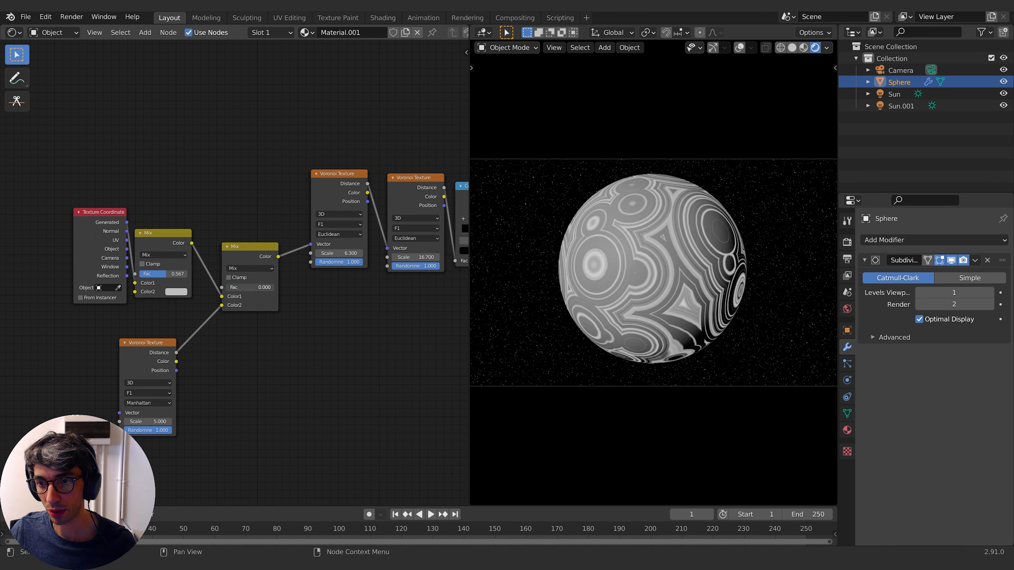
mouse_move(224, 288)
mouse_down()
mouse_move(252, 289)
mouse_move(227, 288)
mouse_up()
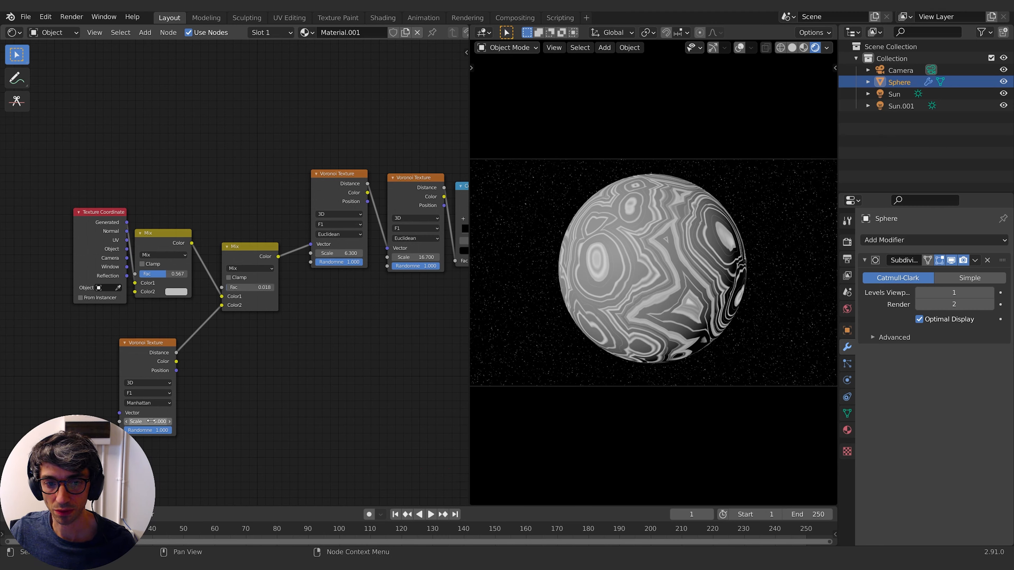
drag(151, 421, 201, 421)
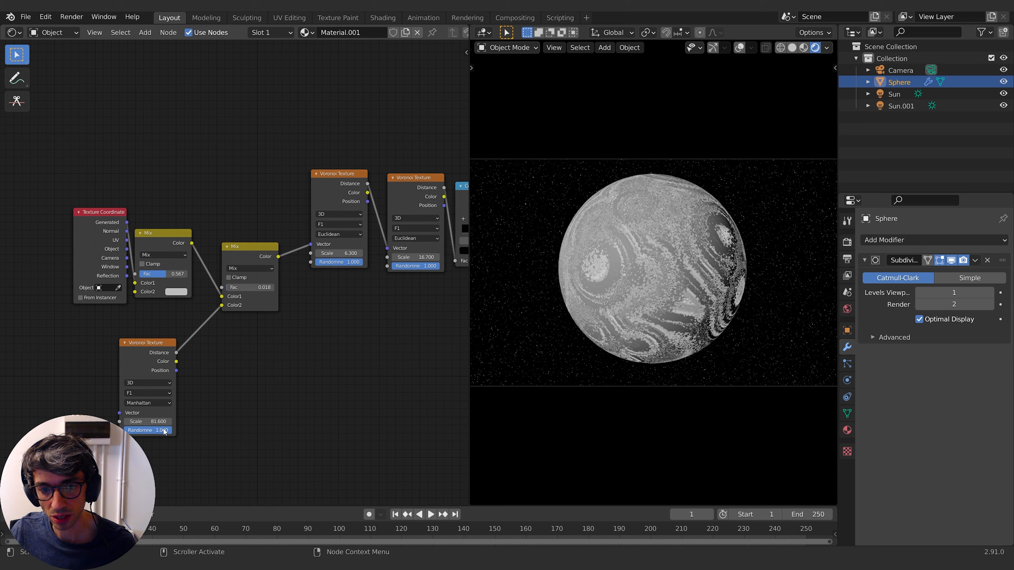
drag(164, 431, 132, 430)
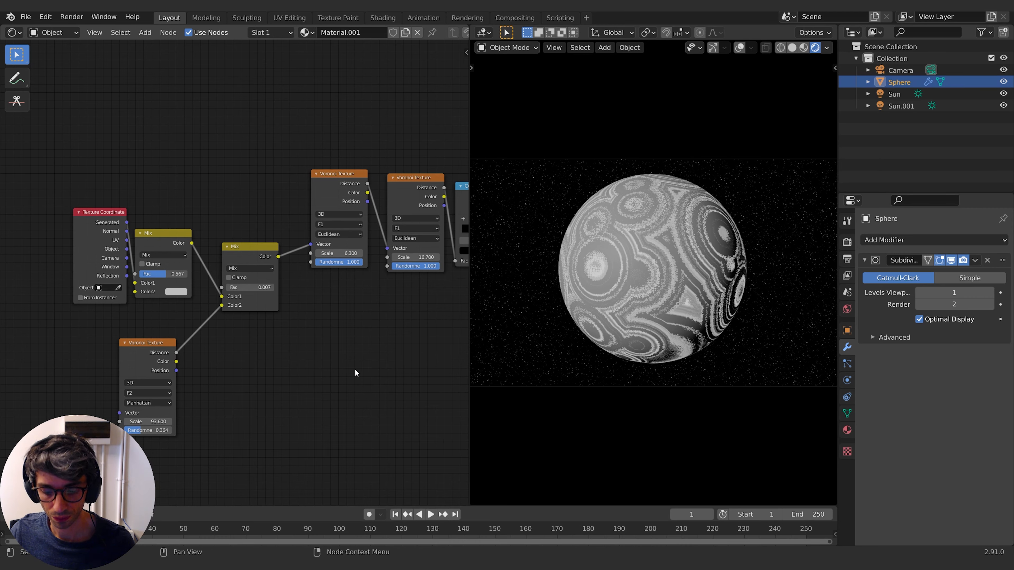
- Shift the whole node tree toward the Principled BSDF's side of the chain and place the Manhattan Voronoi Texture beneath the second Mix node
key(a)
key(g)
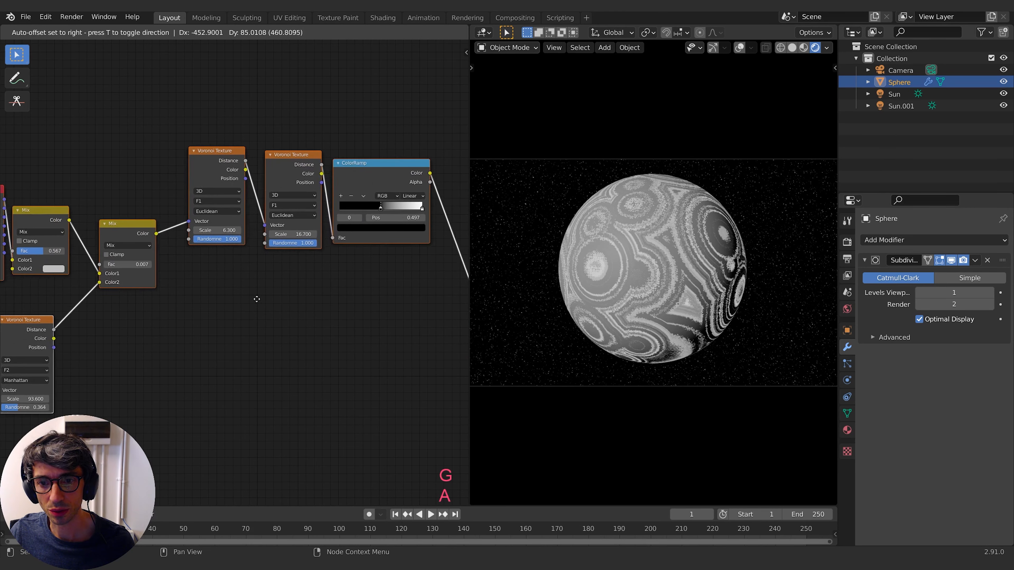
click(232, 295)
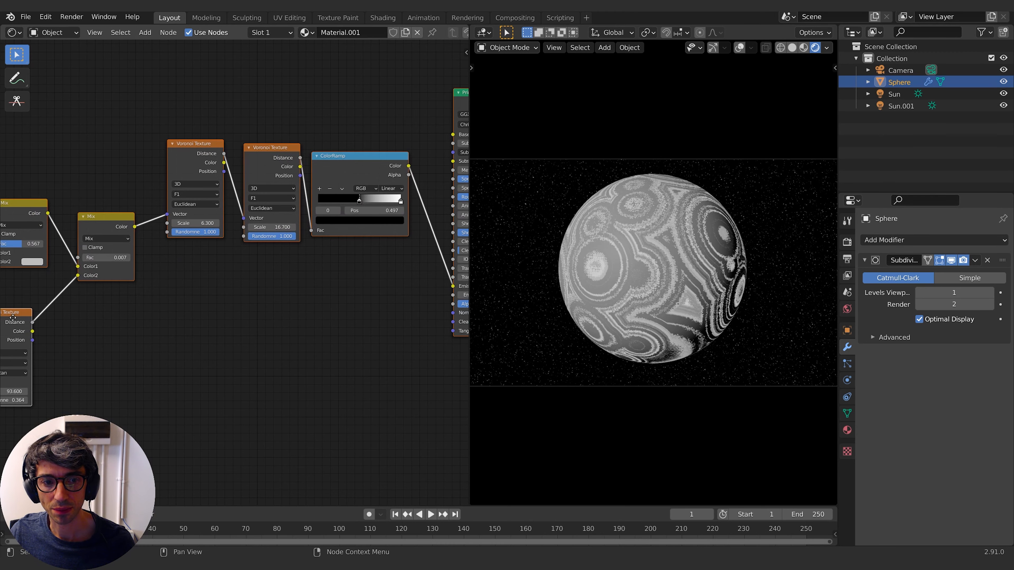
key(g)
click(463, 321)
click(54, 362)
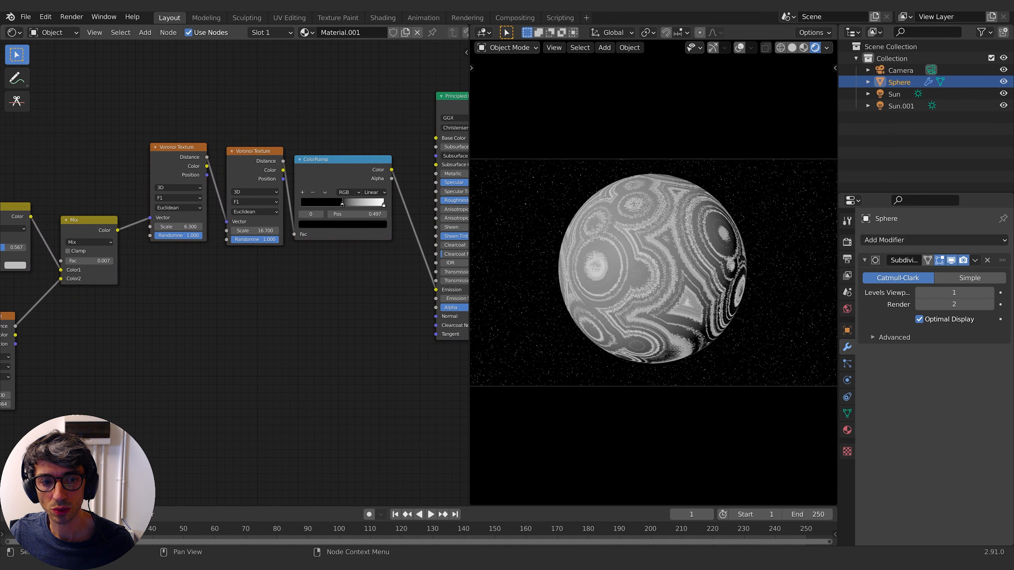
drag(15, 312, 92, 334)
click(82, 330)
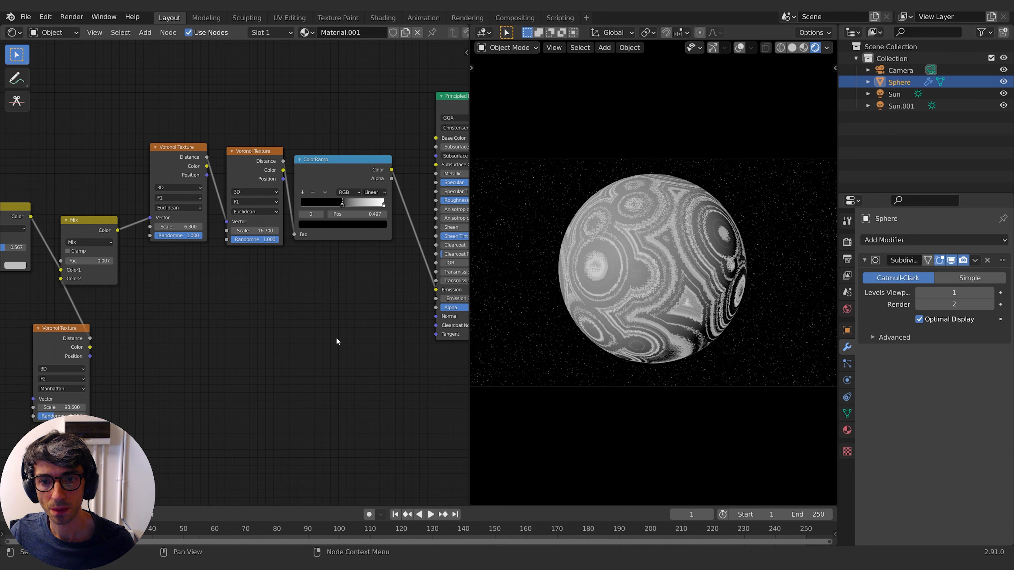
- Duplicate the ColorRamp beside the Manhattan Voronoi Texture and link that texture's Distance into the copy's Fac
click(324, 177)
key(shift+d)
click(200, 329)
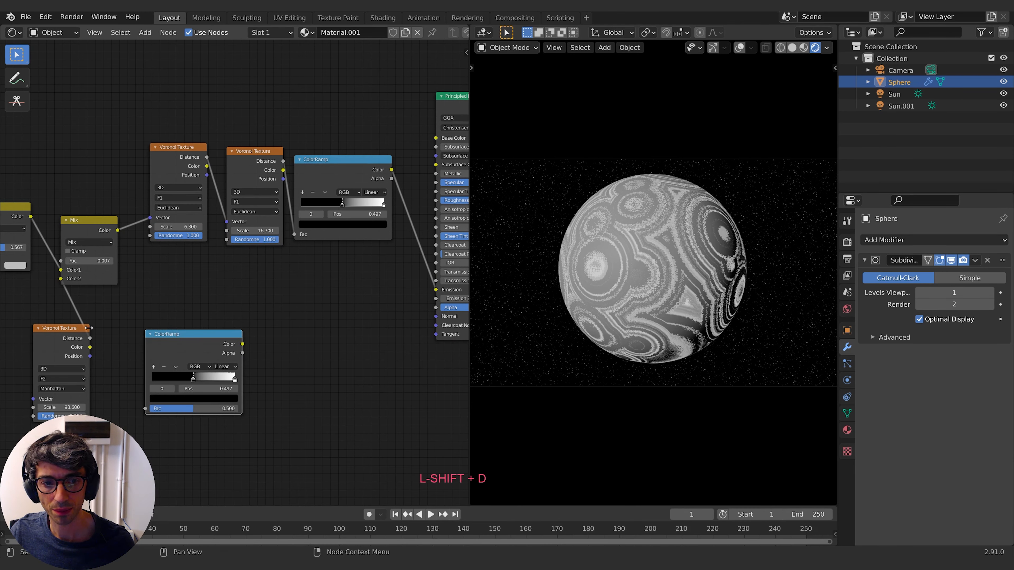
drag(90, 339, 146, 408)
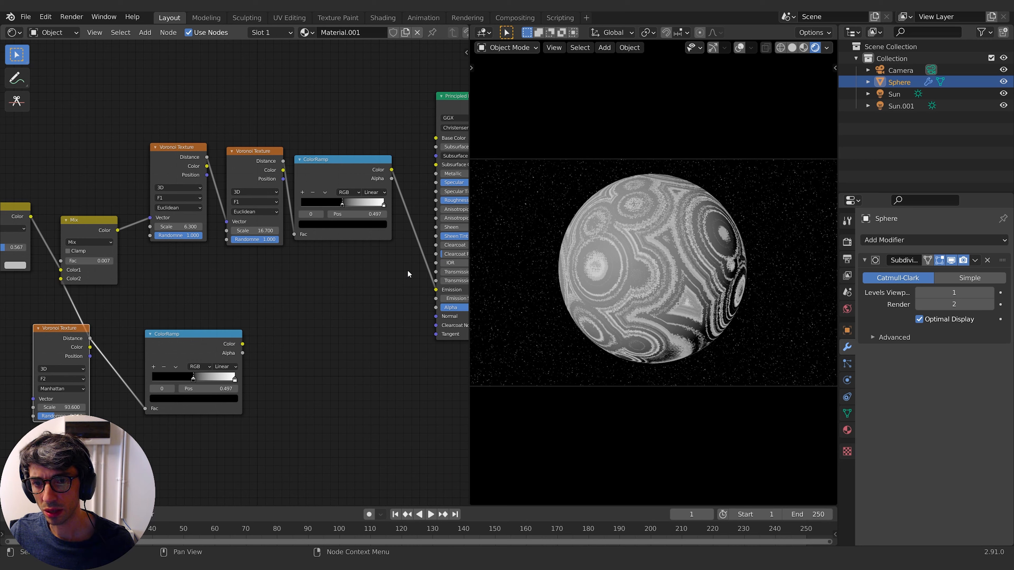
- Add a MixRGB node and place it below the original ColorRamp, before the Principled BSDF
key(shift+a)
click(354, 334)
text(mix)
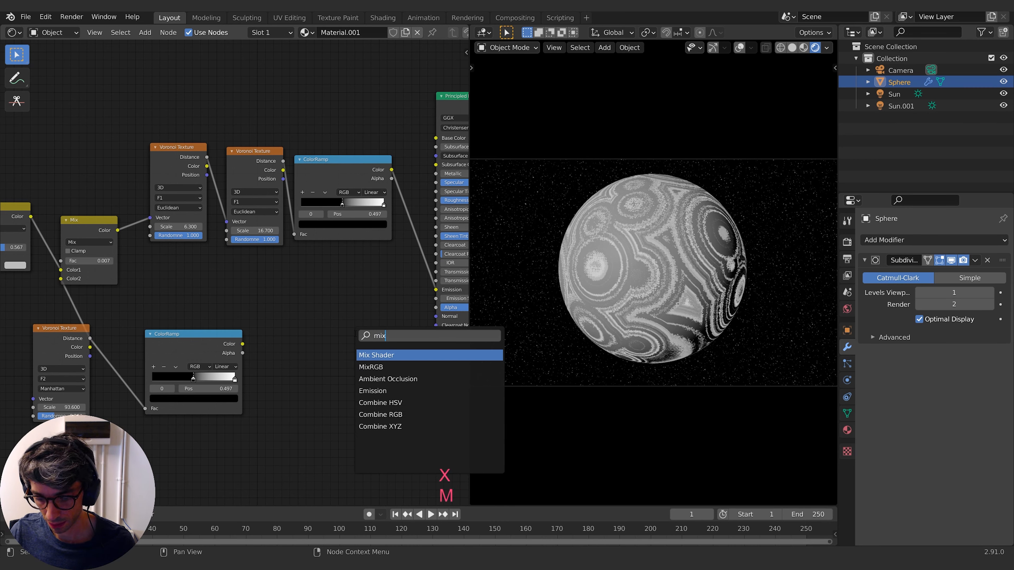
key(Return)
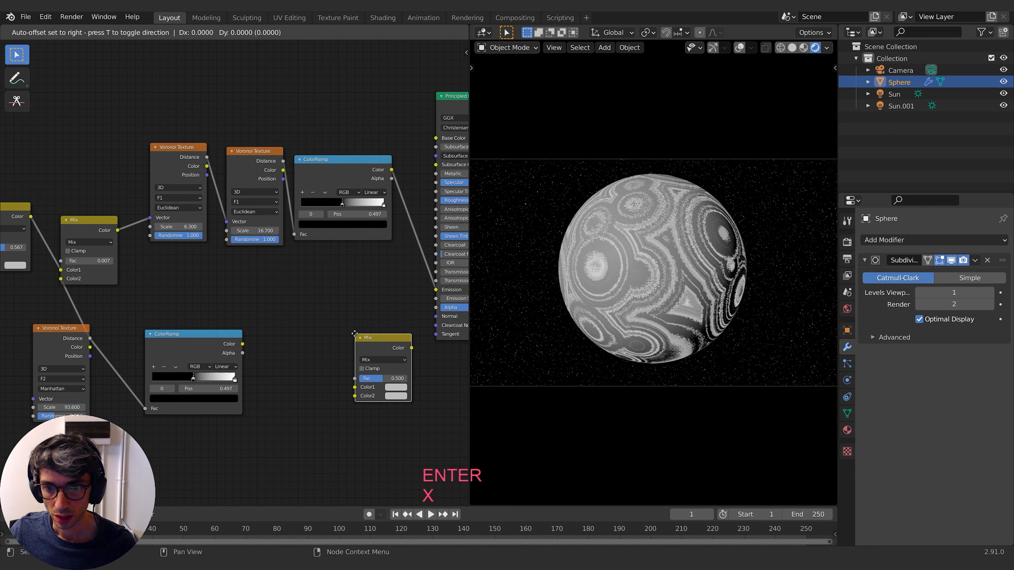
click(344, 277)
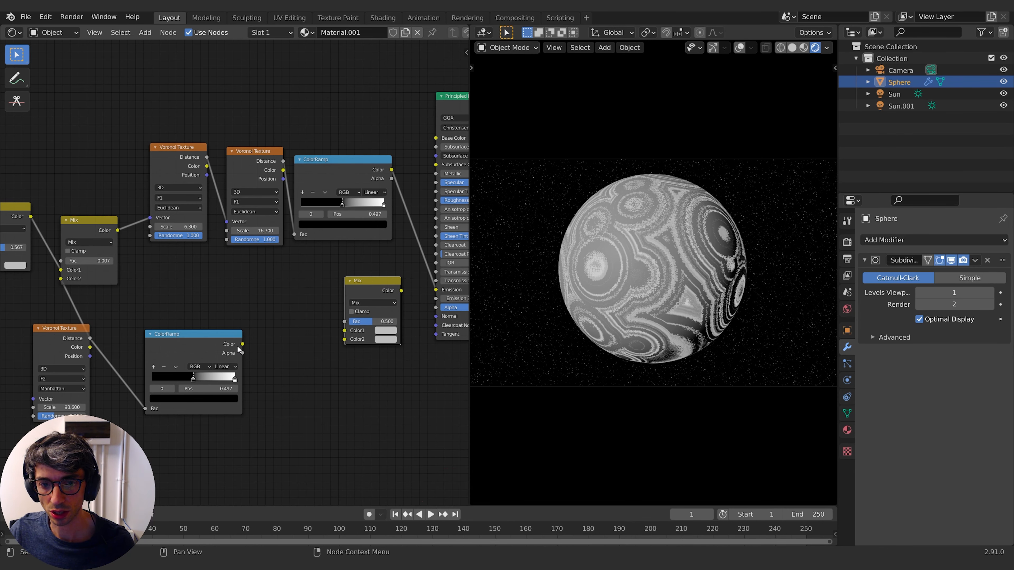
- Link the duplicated ColorRamp's Color to the Principled BSDF's Emission, set its black stop to about 0.918 and use Constant interpolation
drag(242, 343, 432, 291)
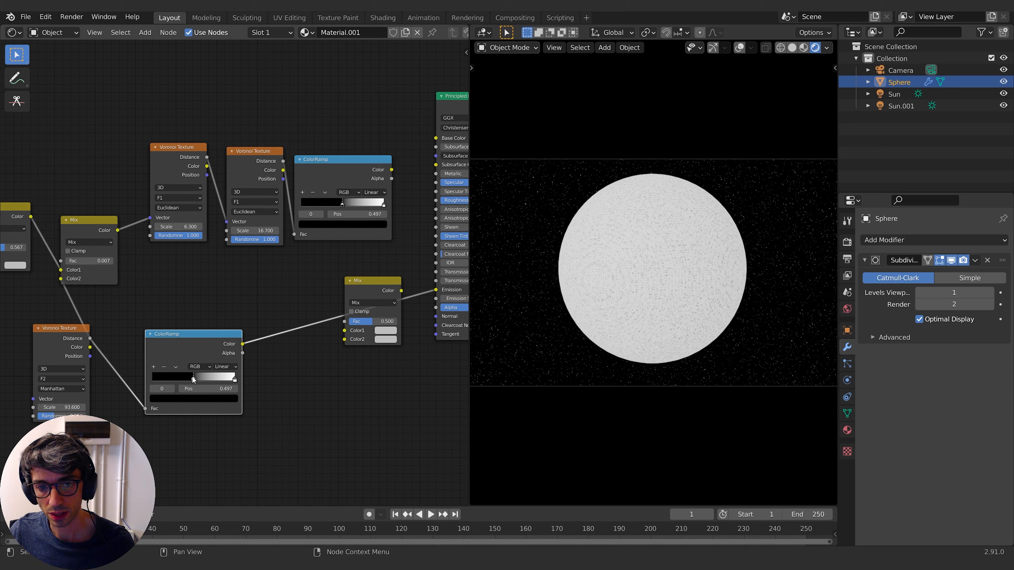
drag(193, 378, 228, 371)
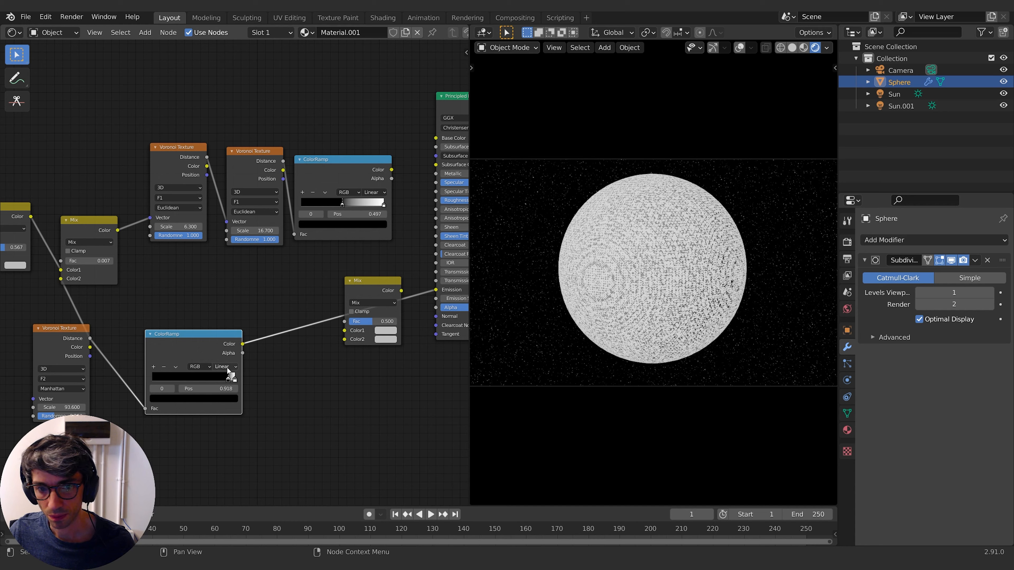
click(226, 367)
click(225, 412)
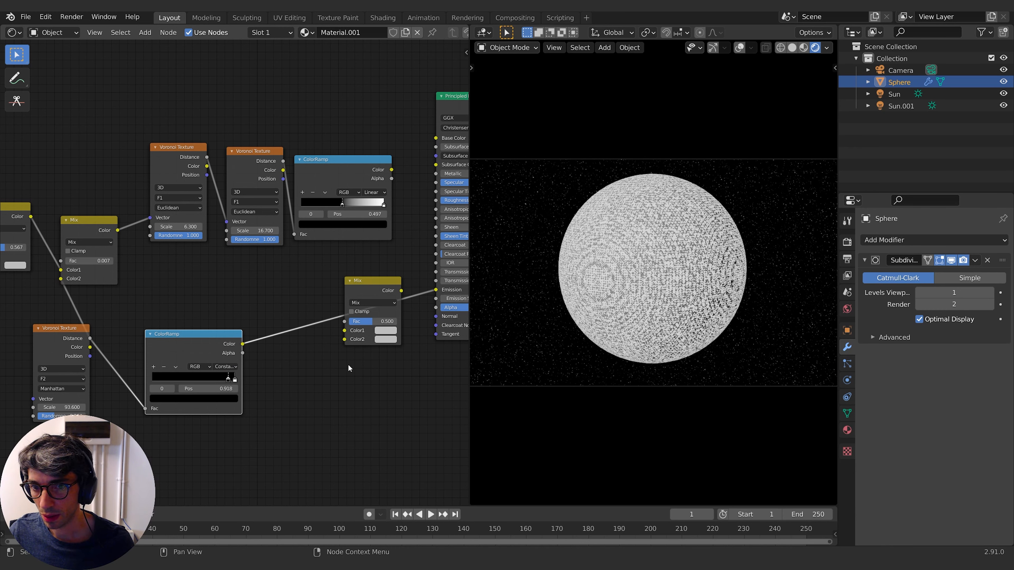
- Insert the new Mix node into the Emission link, feed it the original ColorRamp's Color, and set Fac to 1 with Multiply blending
drag(380, 282, 382, 251)
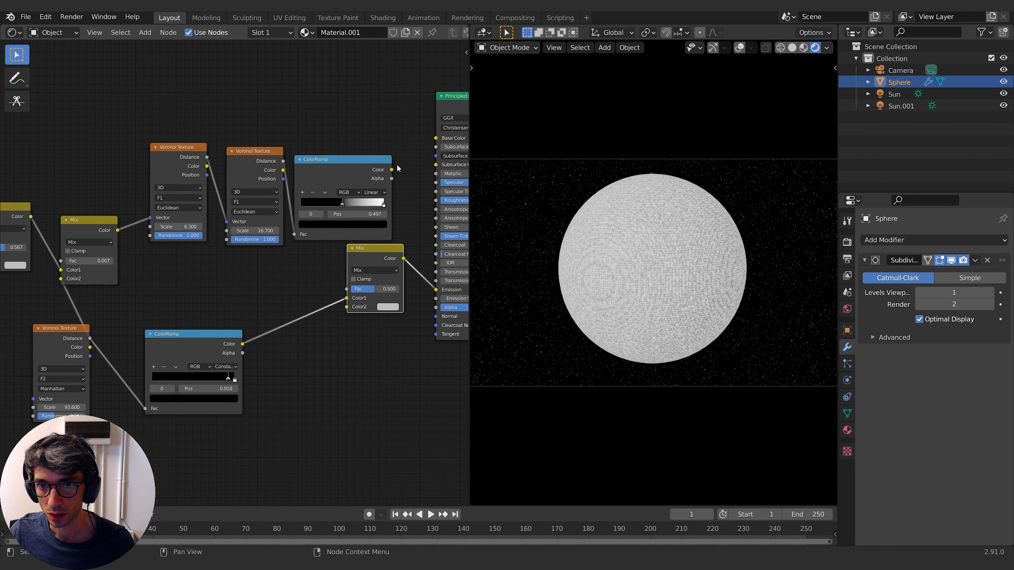
drag(391, 170, 400, 289)
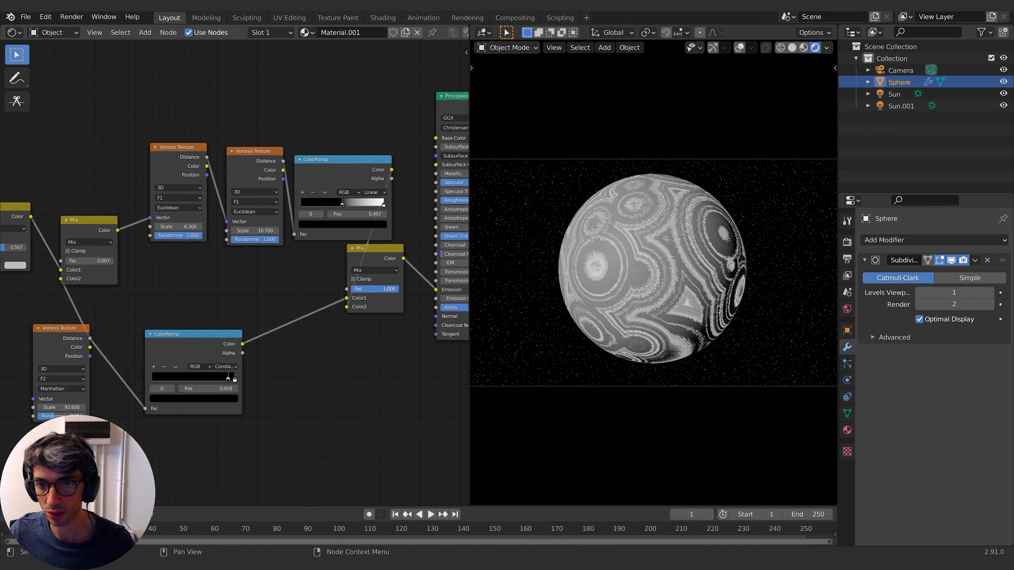
click(391, 271)
click(368, 297)
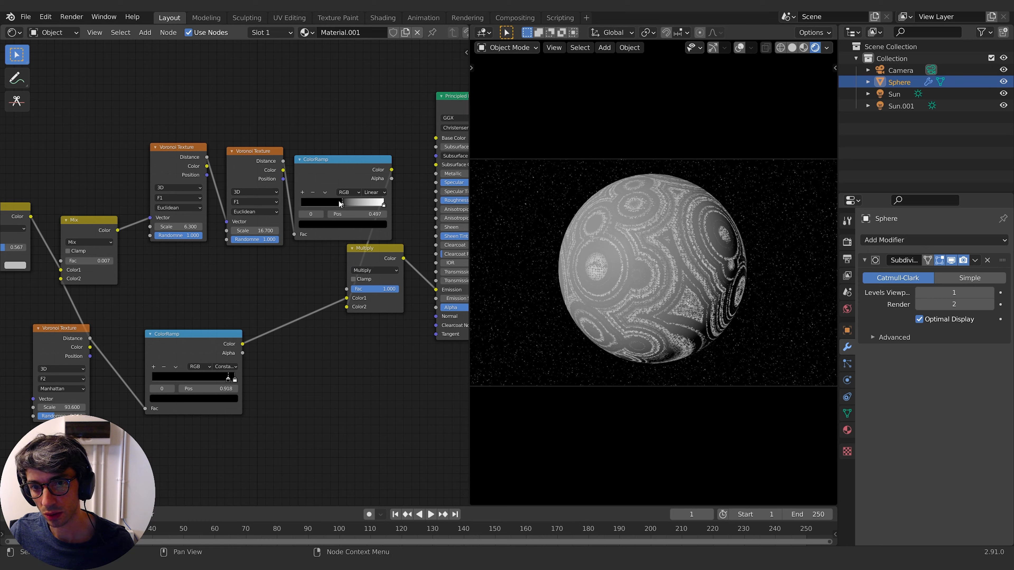
- Set the original ColorRamp's black stop to about 0.621 and the final mix node to Screen blending with Fac about 0.139
drag(342, 202, 312, 203)
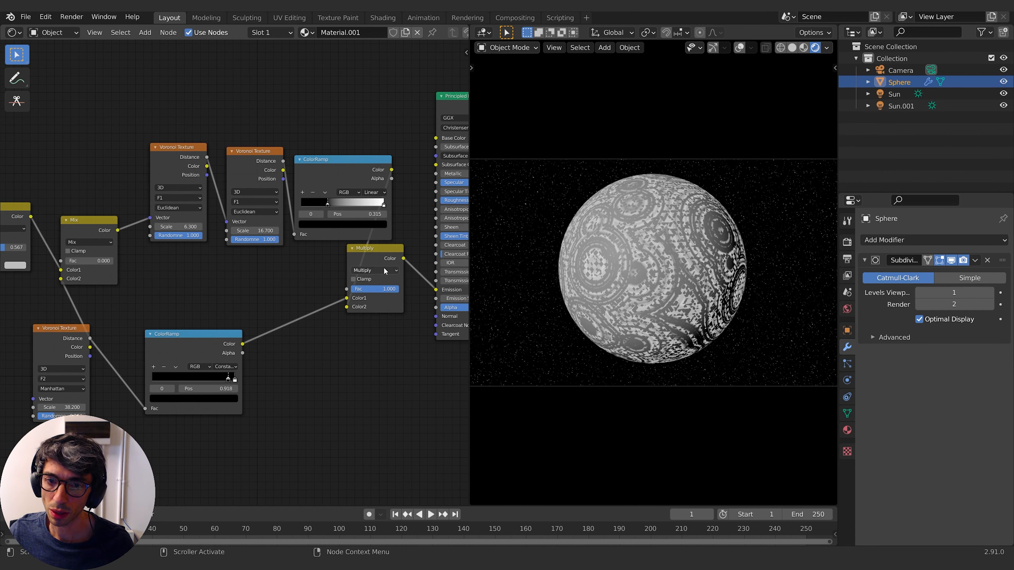
click(381, 270)
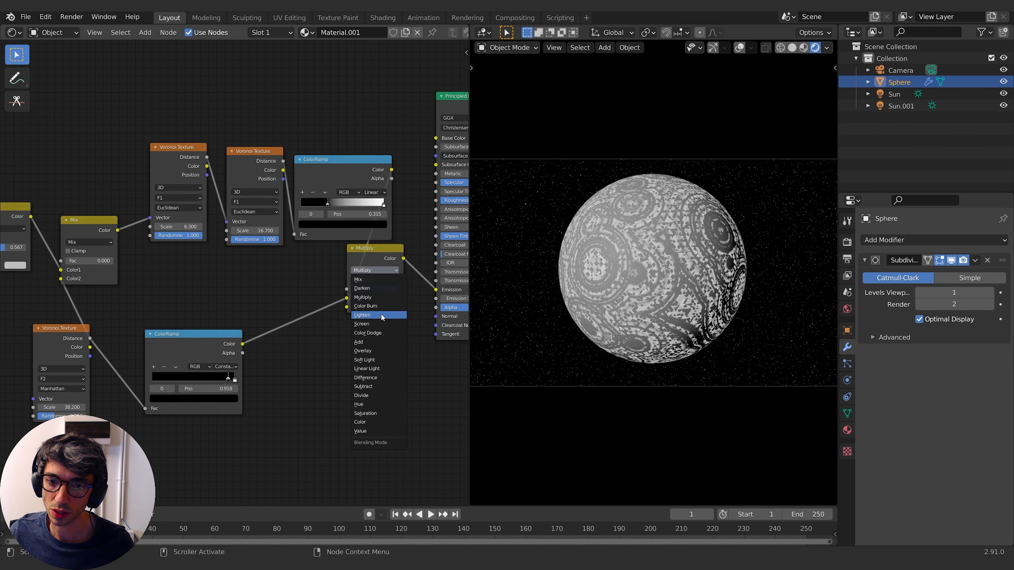
click(381, 323)
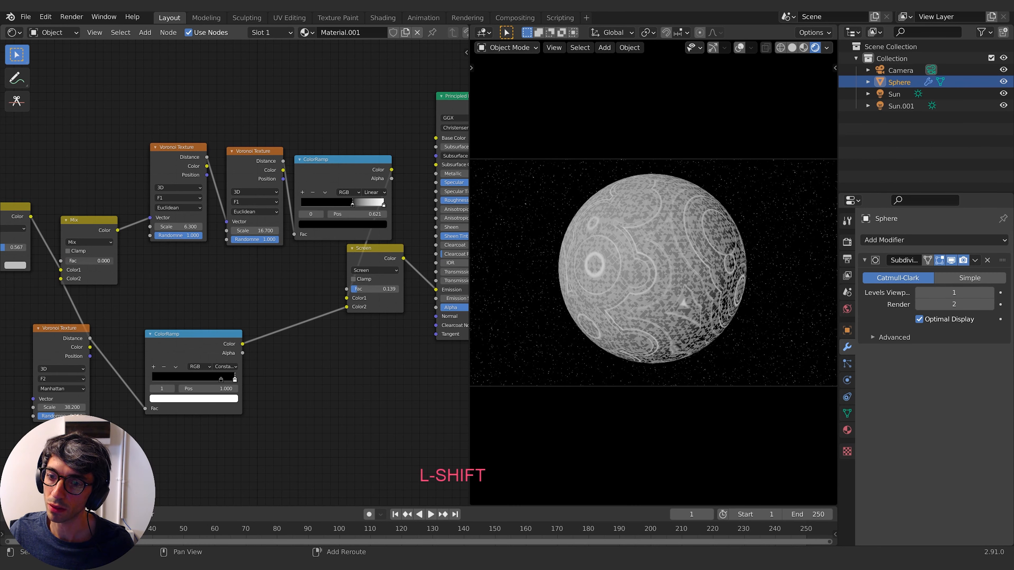
- Set the second Mix's Fac to about 0.015 and the original ColorRamp's white stop to about 0.597 with Constant interpolation
shift+drag(89, 261, 94, 261)
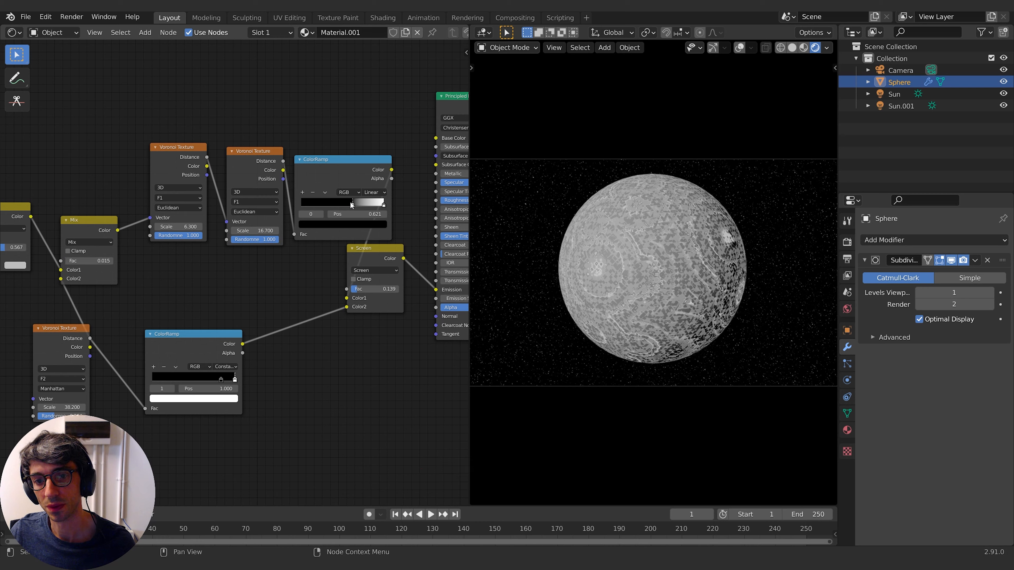
mouse_move(351, 205)
mouse_down()
mouse_move(376, 203)
mouse_move(324, 201)
mouse_move(382, 204)
mouse_move(350, 202)
mouse_up()
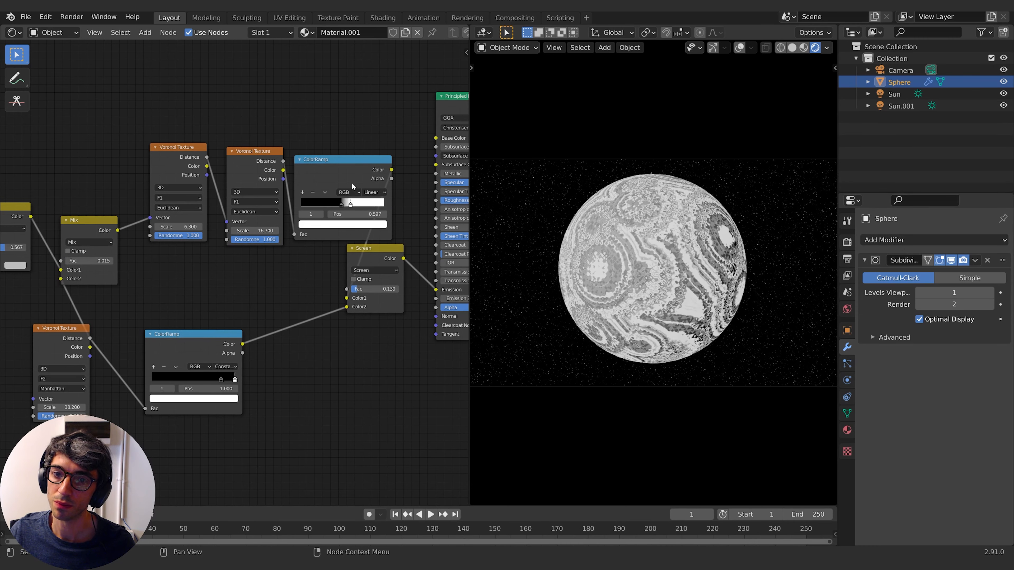
click(374, 192)
click(378, 237)
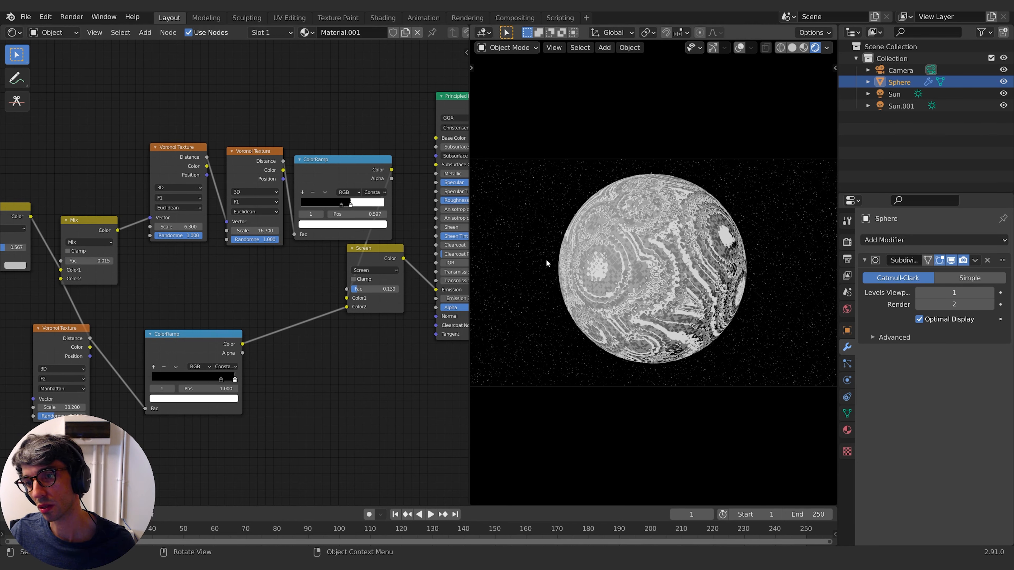
- Set the second chained Voronoi Texture's Scale to about 33.2 and the first one's Scale to 4.21 with Randomness 0
drag(256, 230, 471, 230)
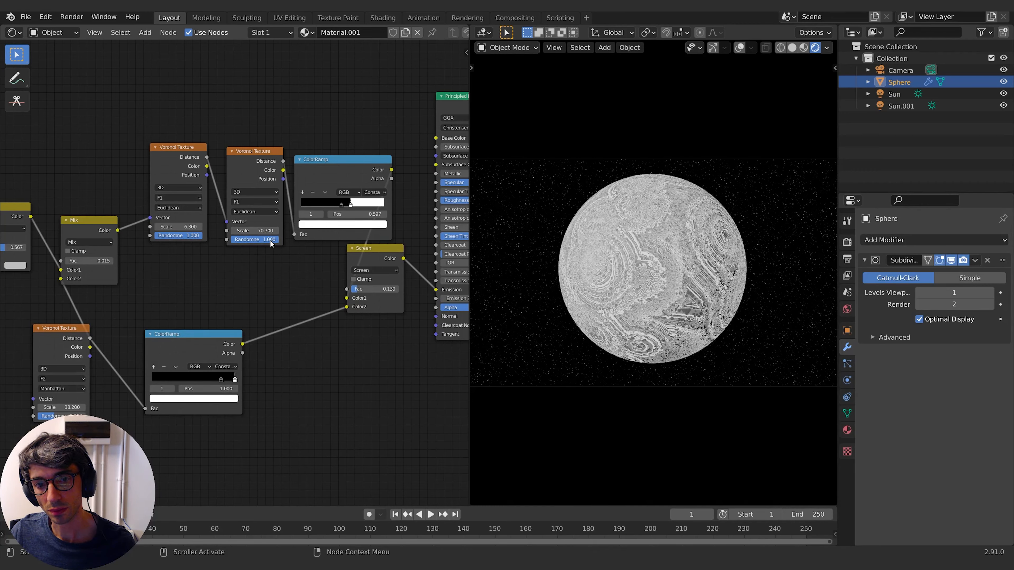
drag(271, 239, 206, 231)
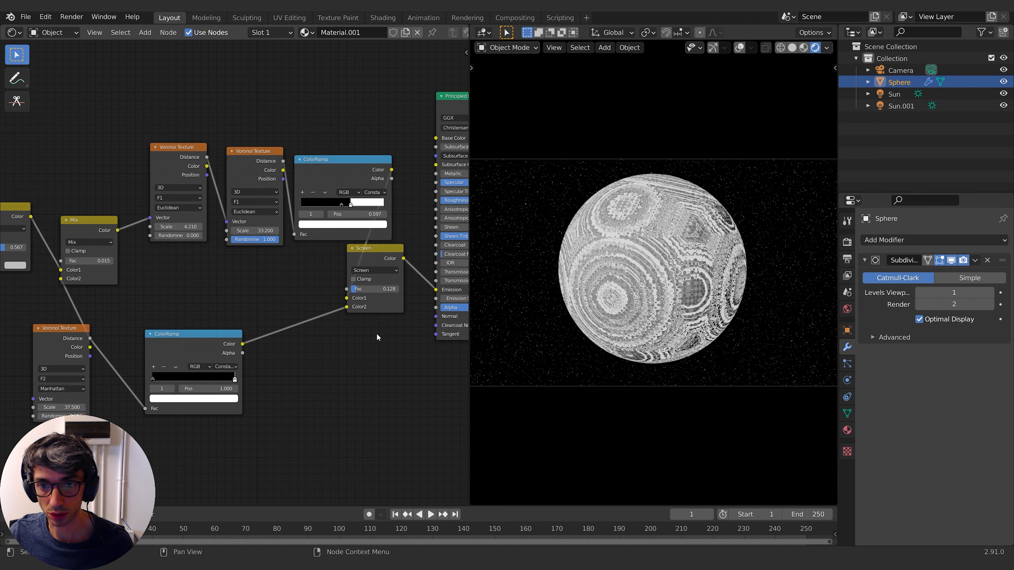
- Shift the whole node tree to give the Principled BSDF and Material Output working space, then clear the selection
key(a)
key(g)
click(240, 312)
click(568, 346)
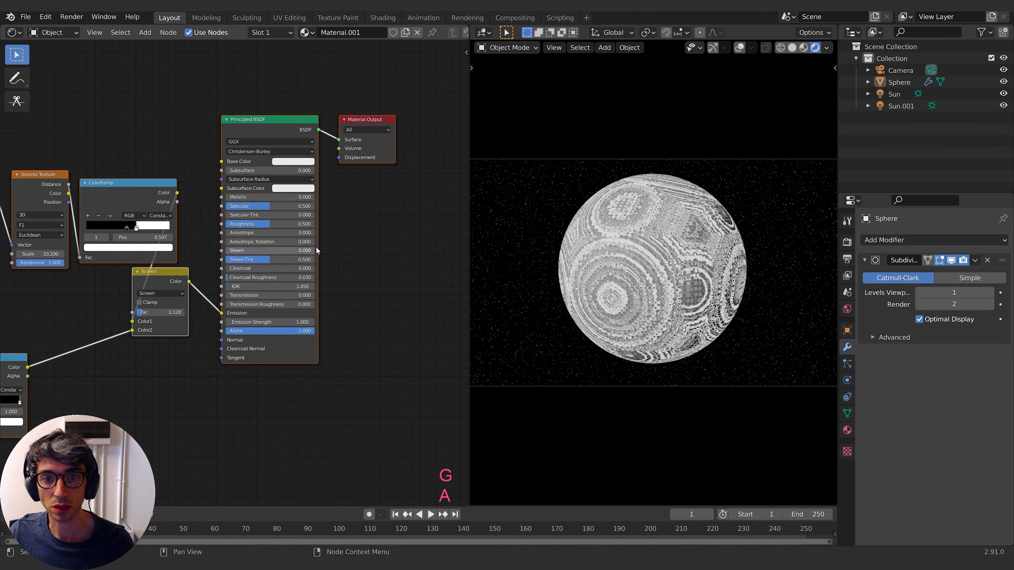
click(205, 116)
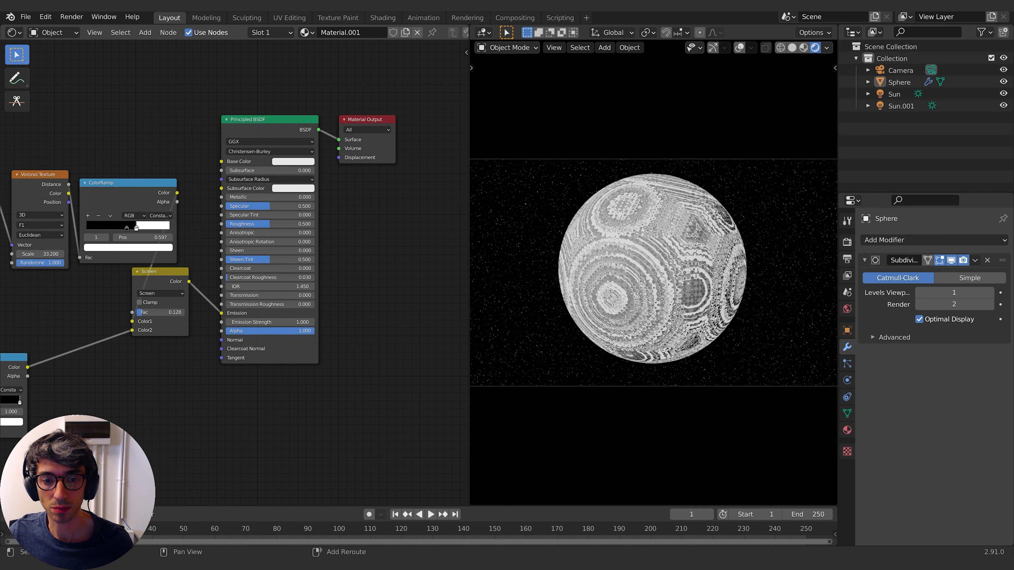
- Add a Bump node with Strength about 0.544, feeding the Screen node's Color into Height and its Normal into the Principled BSDF's Normal
key(shift+a)
text(bump)
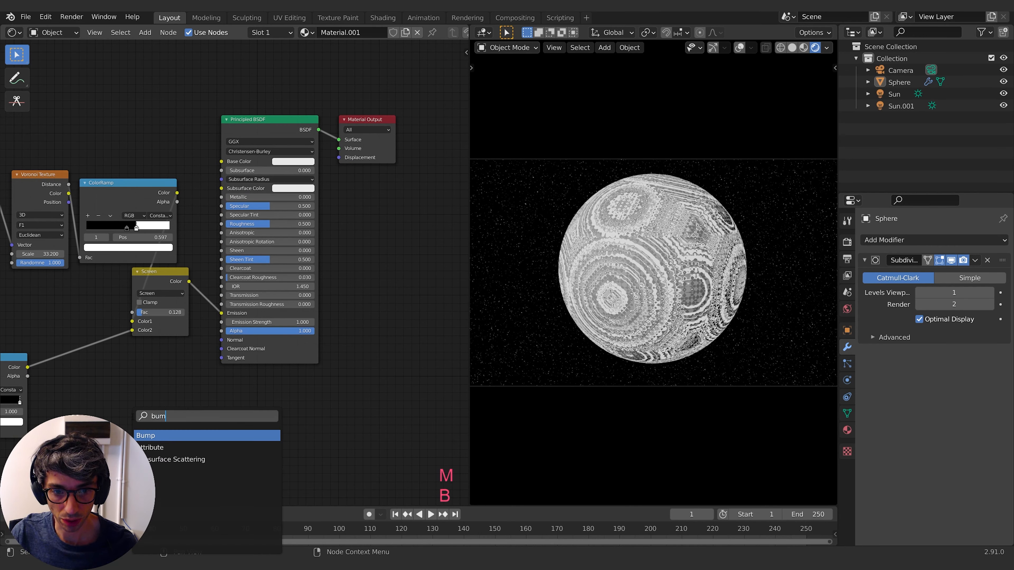
key(Return)
click(141, 364)
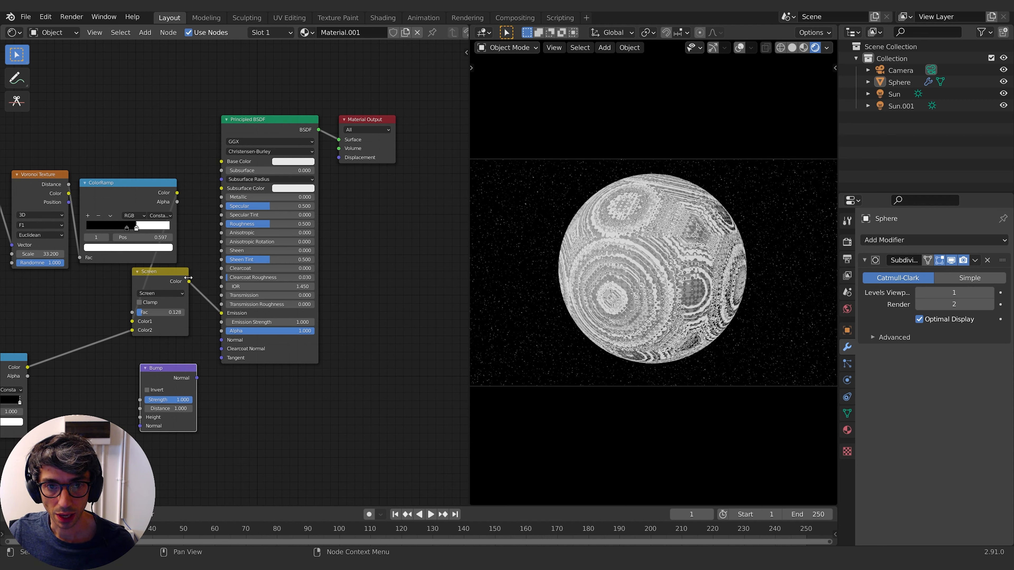
drag(189, 281, 139, 417)
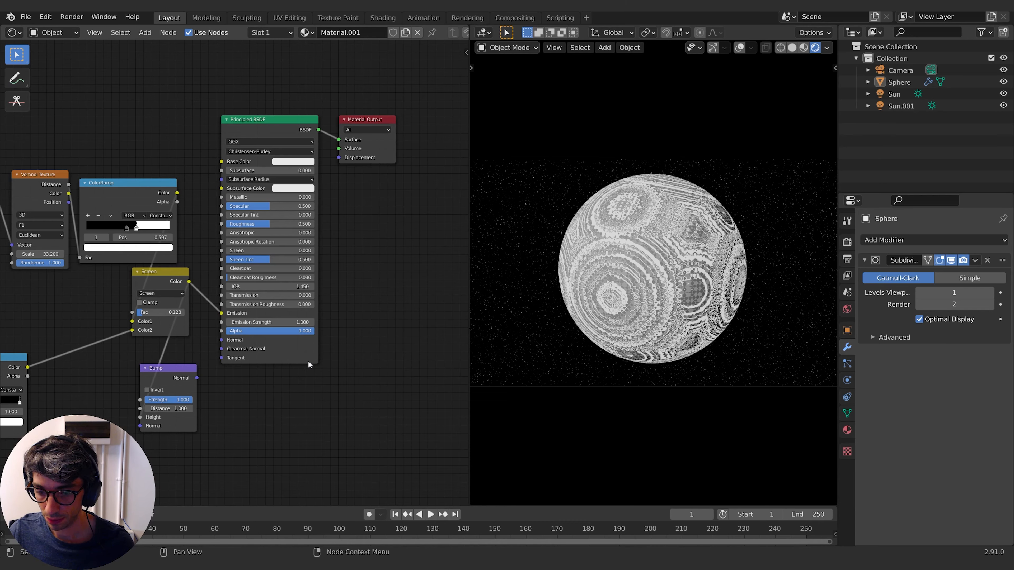
drag(196, 378, 227, 339)
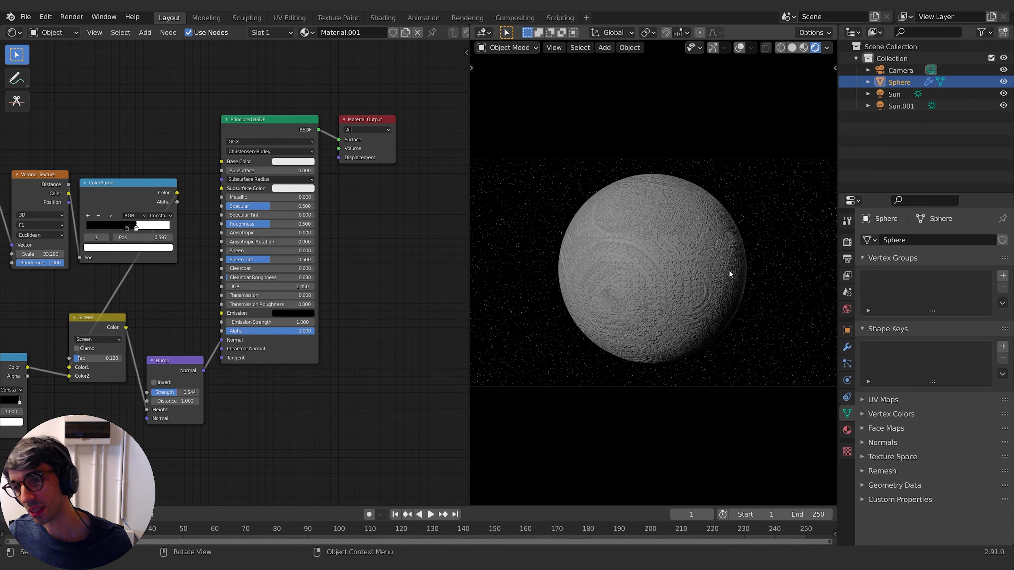
- Set the Principled BSDF's Base Color to dark grey, Metallic to about 0.721, Specular to 0.530 and Roughness to 0.512
click(305, 161)
click(343, 79)
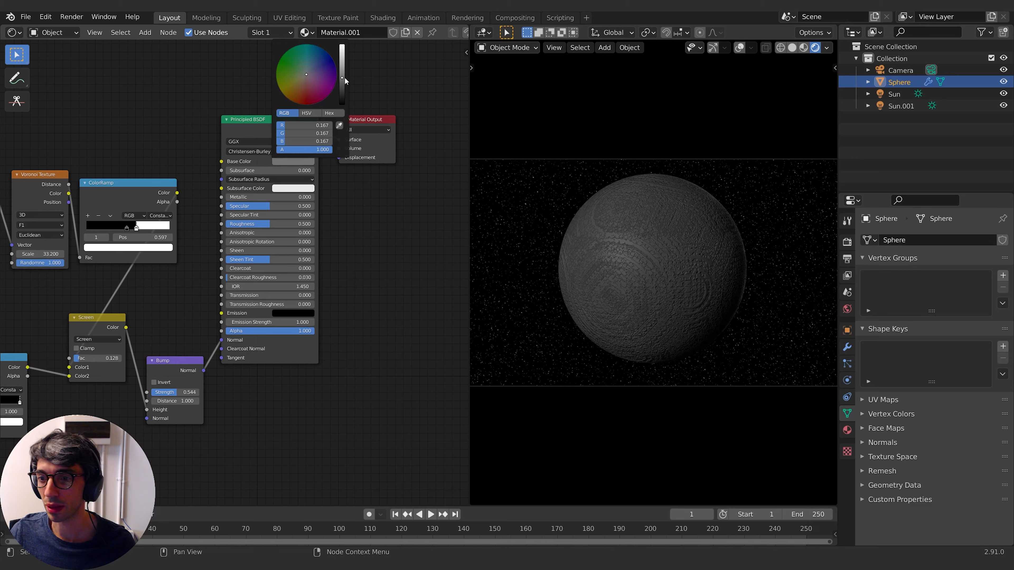
drag(345, 81, 343, 82)
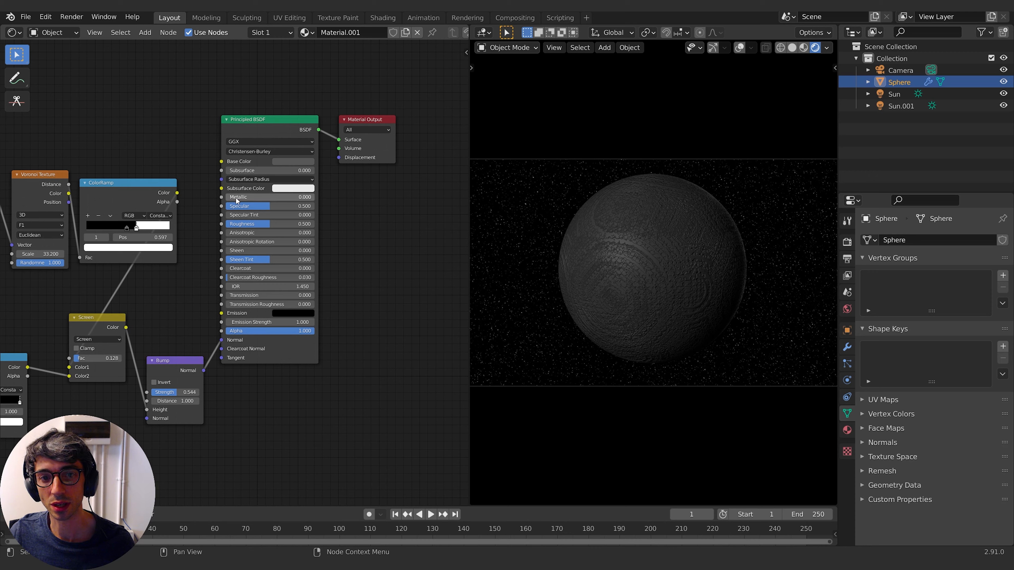
mouse_move(236, 198)
mouse_down()
mouse_move(290, 198)
mouse_move(256, 207)
mouse_move(273, 207)
mouse_move(266, 224)
mouse_move(229, 224)
mouse_move(271, 224)
mouse_up()
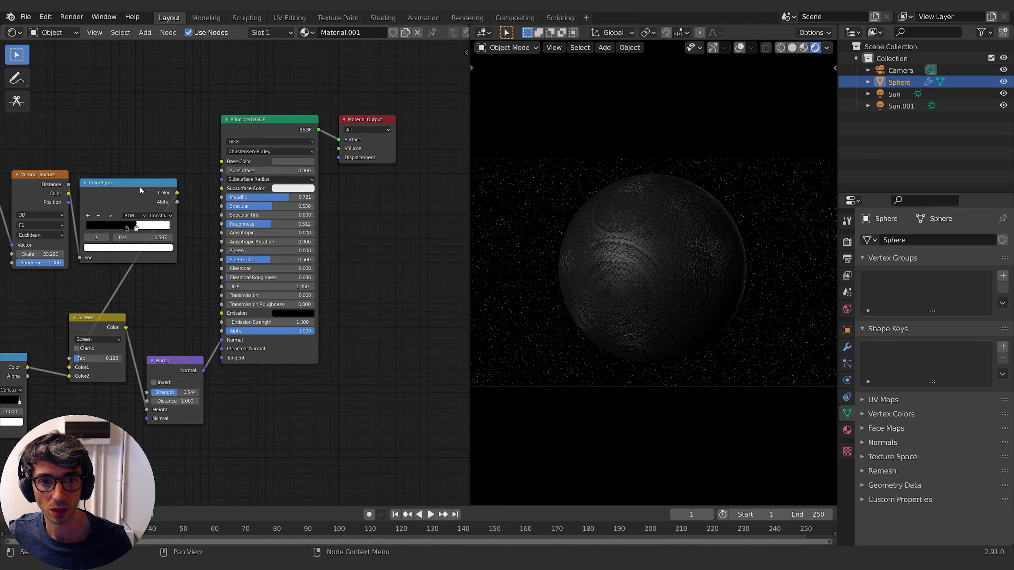
- Nudge the Constant ColorRamp aside and move the Principled BSDF and Material Output away to free space for another node
drag(140, 190, 148, 178)
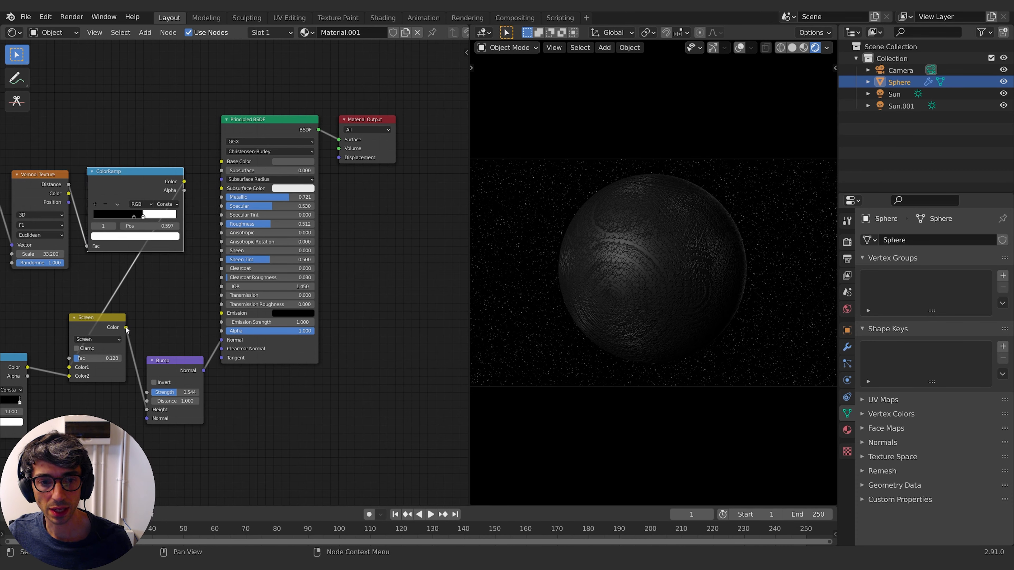
click(271, 119)
shift+click(361, 120)
key(g)
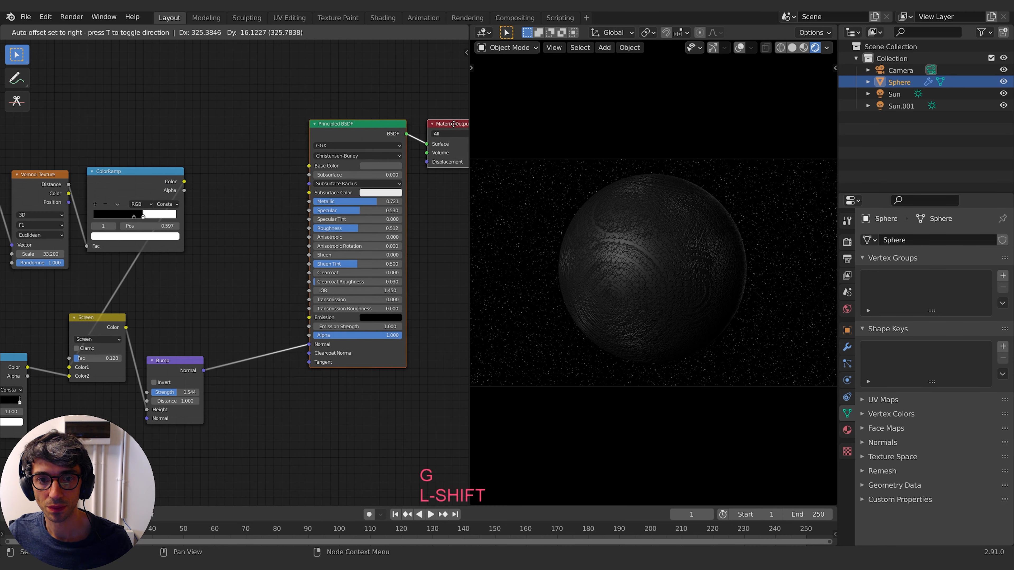
click(147, 90)
- Add a ColorRamp node and link it between the Screen node's Color output and the Principled BSDF's Base Color
key(shift+a)
click(146, 90)
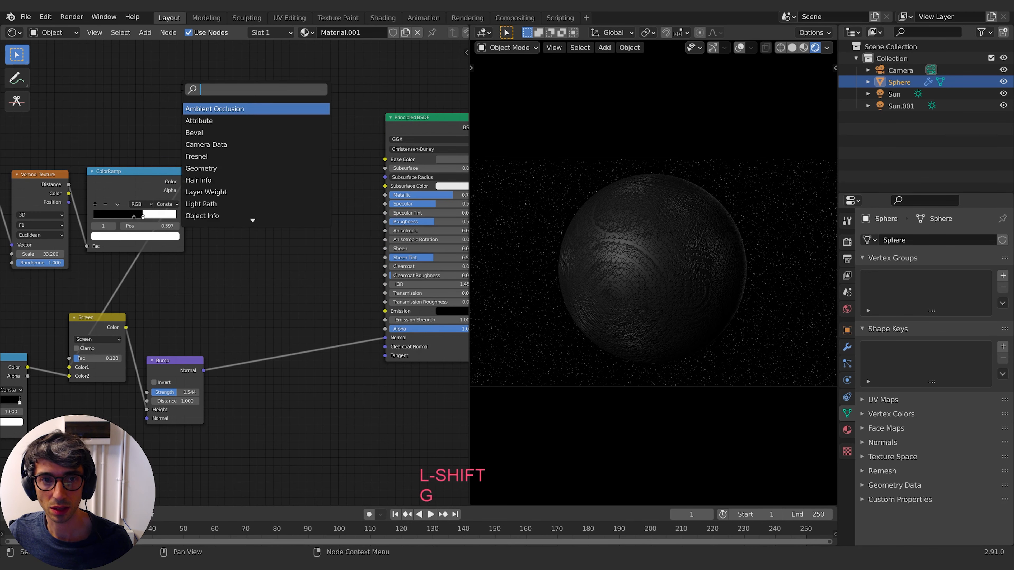
text(cor)
key(Down)
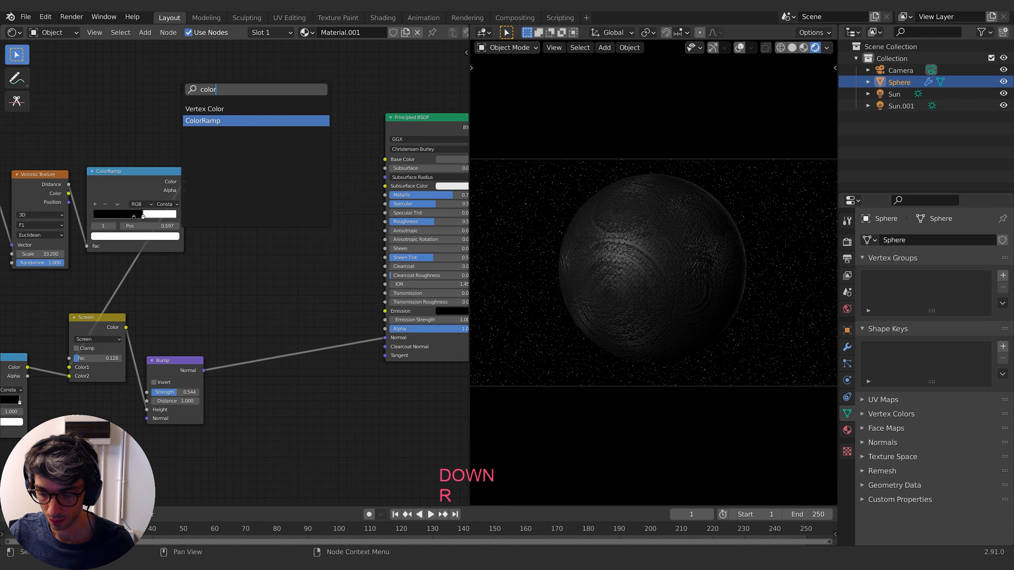
key(Return)
click(221, 101)
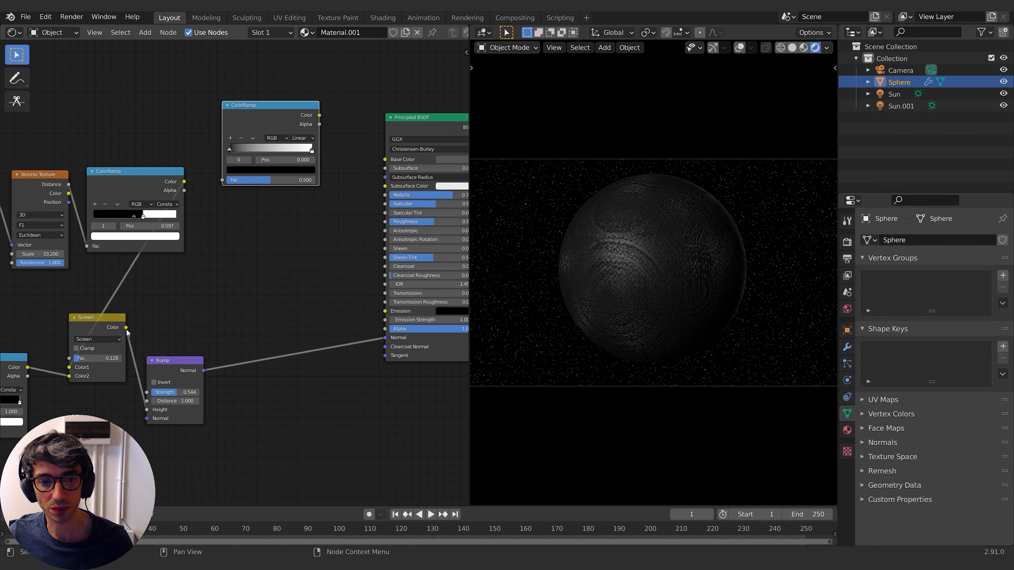
drag(126, 328, 223, 180)
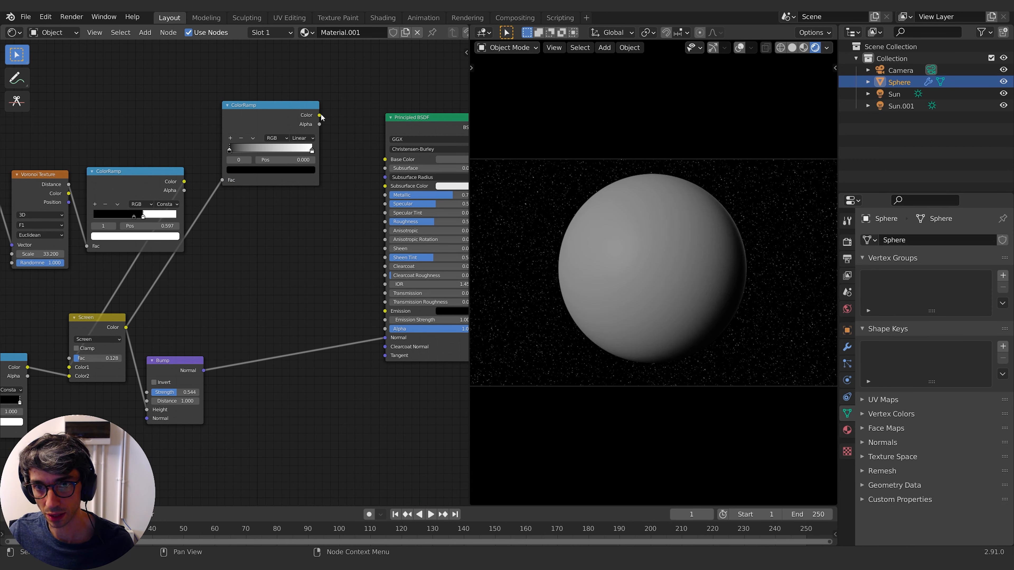
drag(320, 115, 340, 139)
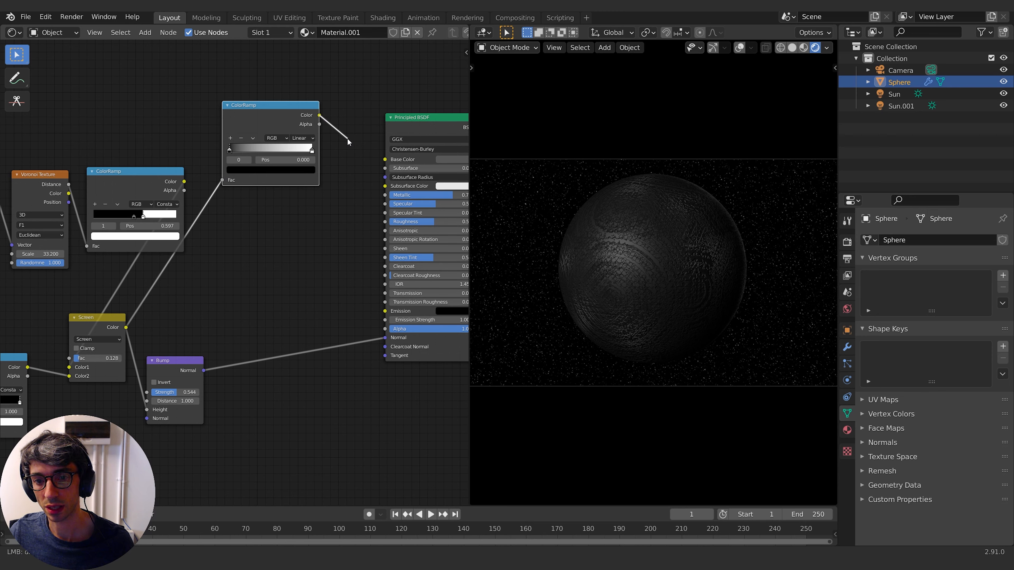
drag(347, 139, 382, 160)
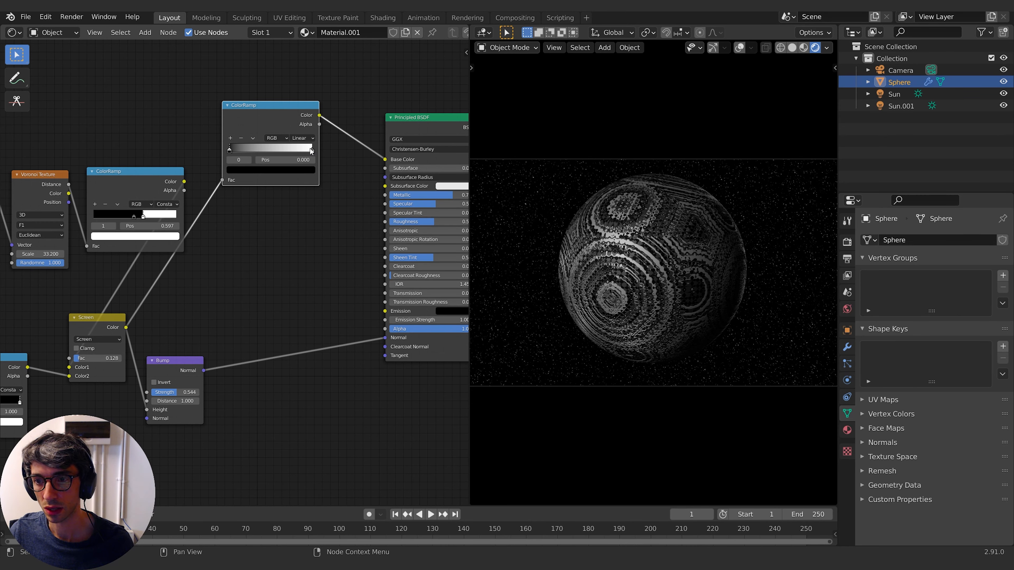
- Place the Base Color ramp's stops at about 0.561 and 0.788, and darken its white stop to mid grey
mouse_move(311, 150)
mouse_down()
mouse_move(279, 150)
mouse_move(315, 148)
mouse_move(294, 150)
mouse_up()
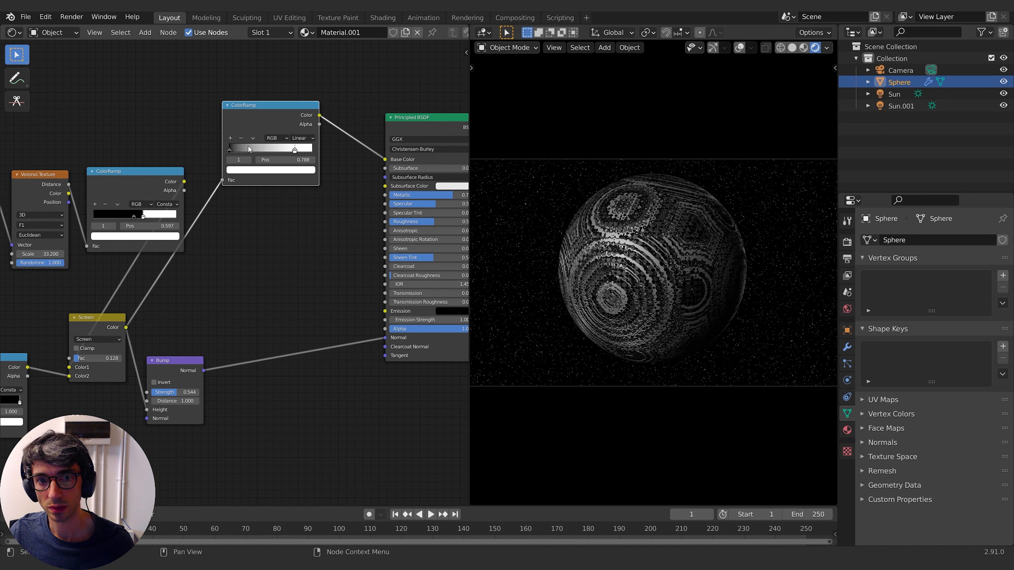
drag(229, 151, 281, 148)
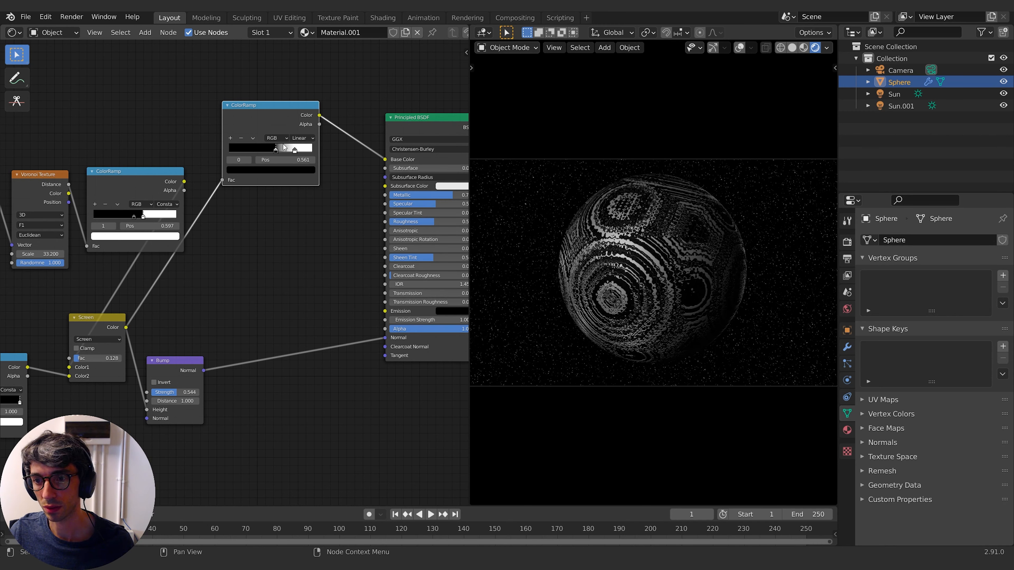
click(295, 150)
click(290, 170)
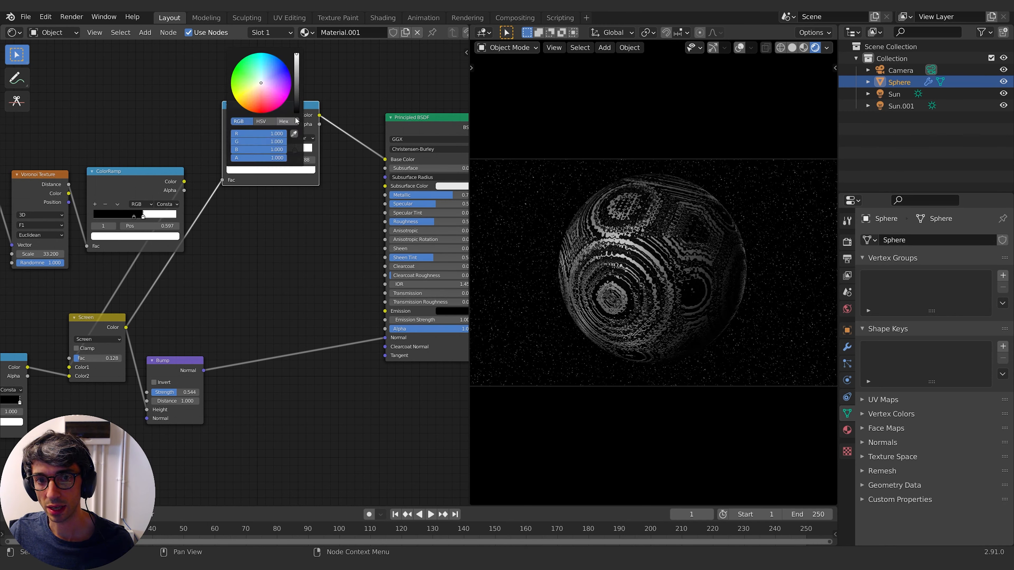
click(297, 104)
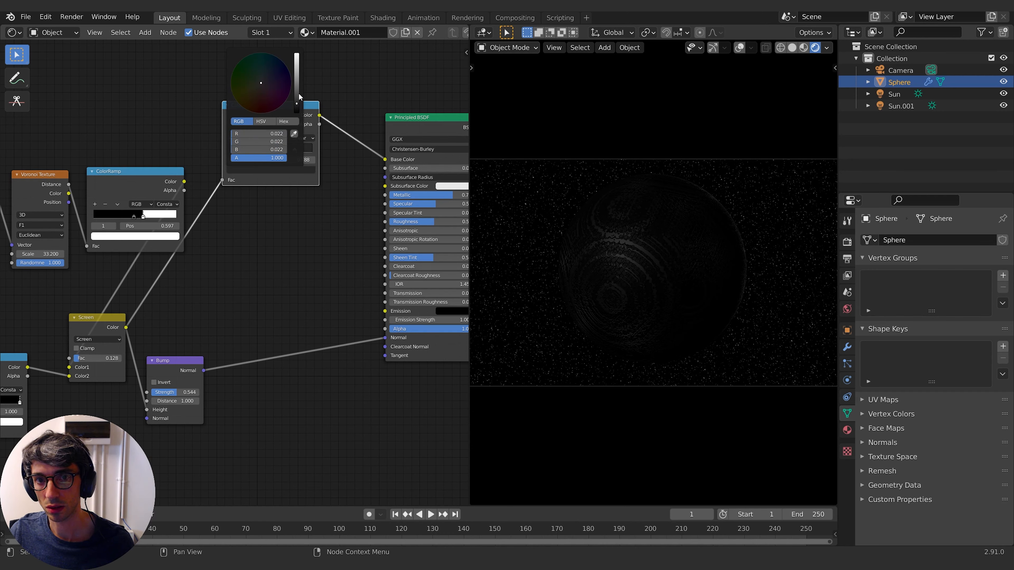
mouse_move(299, 97)
mouse_down()
mouse_move(297, 75)
mouse_move(296, 87)
mouse_up()
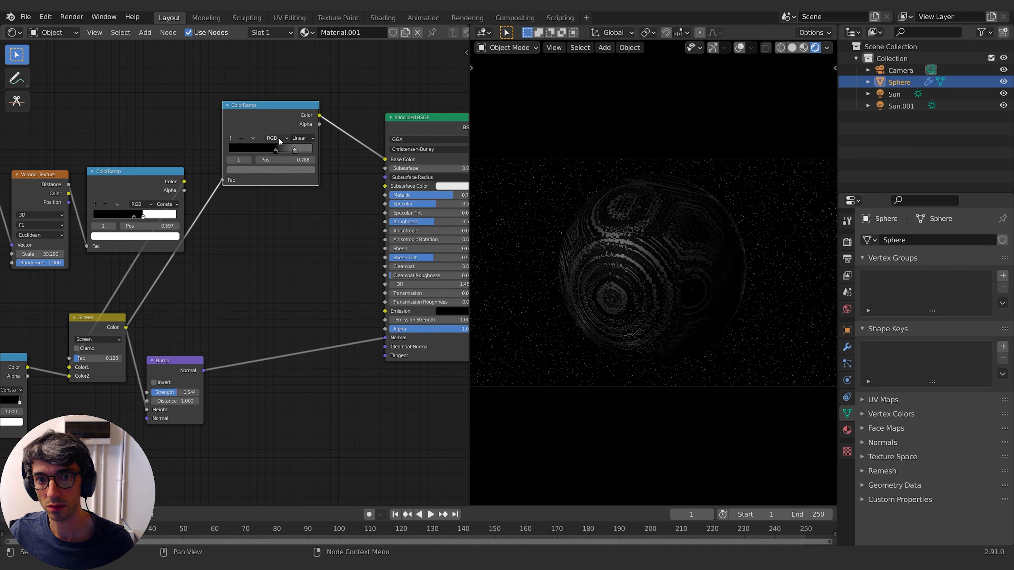
- Lighten the Base Color ramp's black stop to dark grey at about 0.585 and set the Bump Strength to about 0.428
click(278, 150)
mouse_move(296, 113)
mouse_down()
mouse_move(296, 76)
mouse_move(296, 94)
mouse_up()
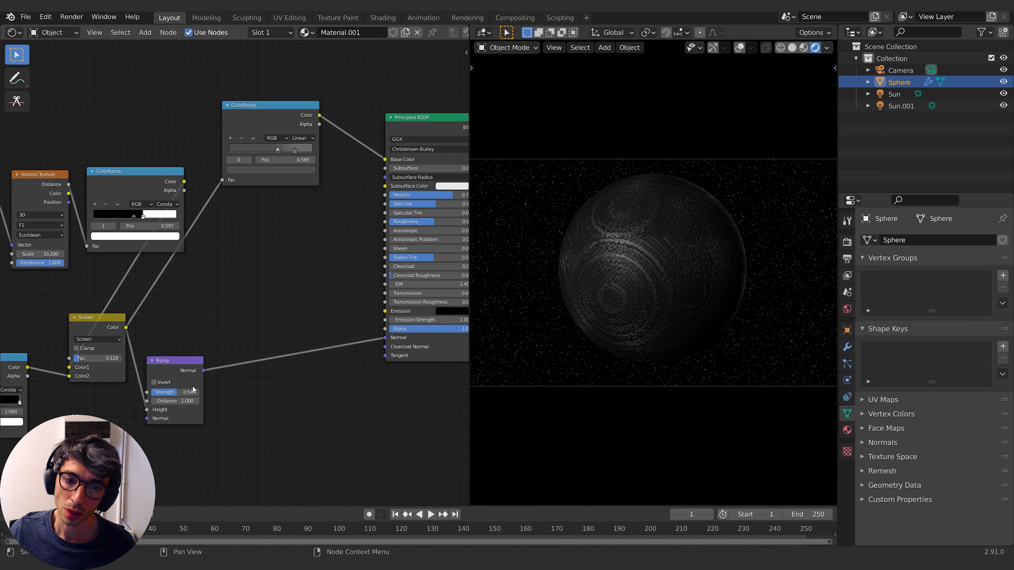
drag(194, 392, 182, 392)
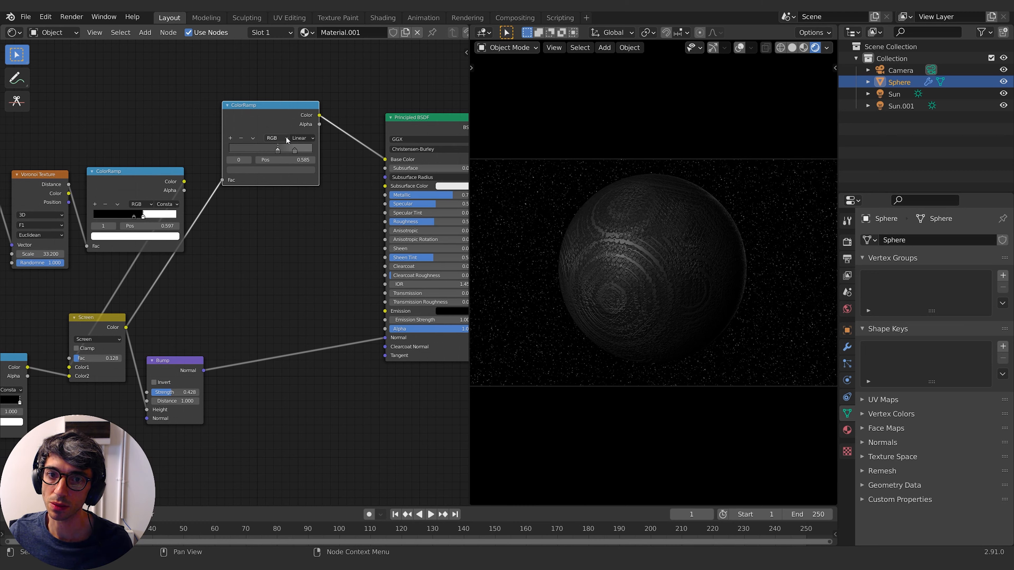
- Duplicate the Base Color ramp below the original and link it between the Screen node's Color and the Principled BSDF's Emission Strength
key(shift+d)
click(282, 232)
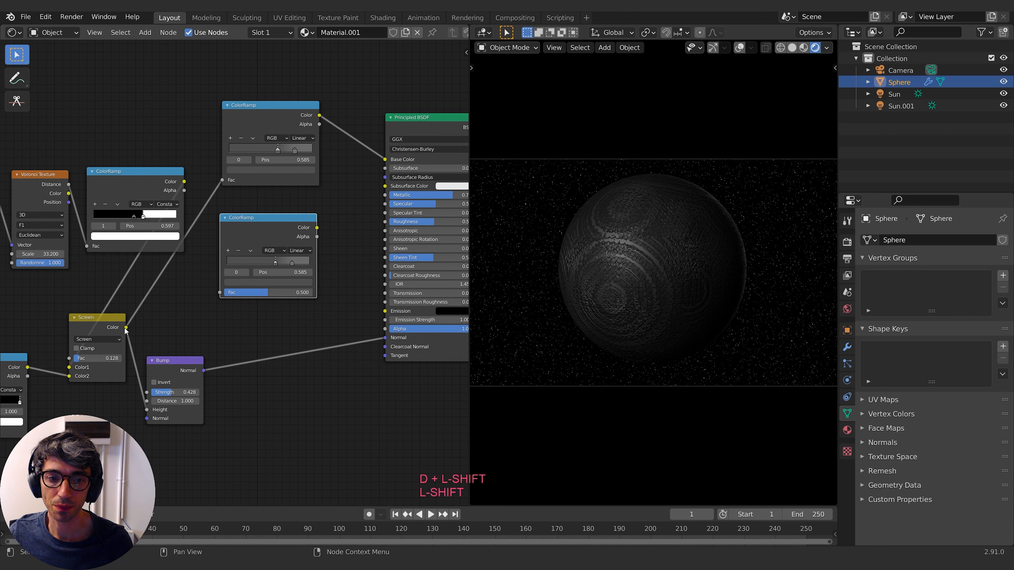
drag(126, 328, 220, 292)
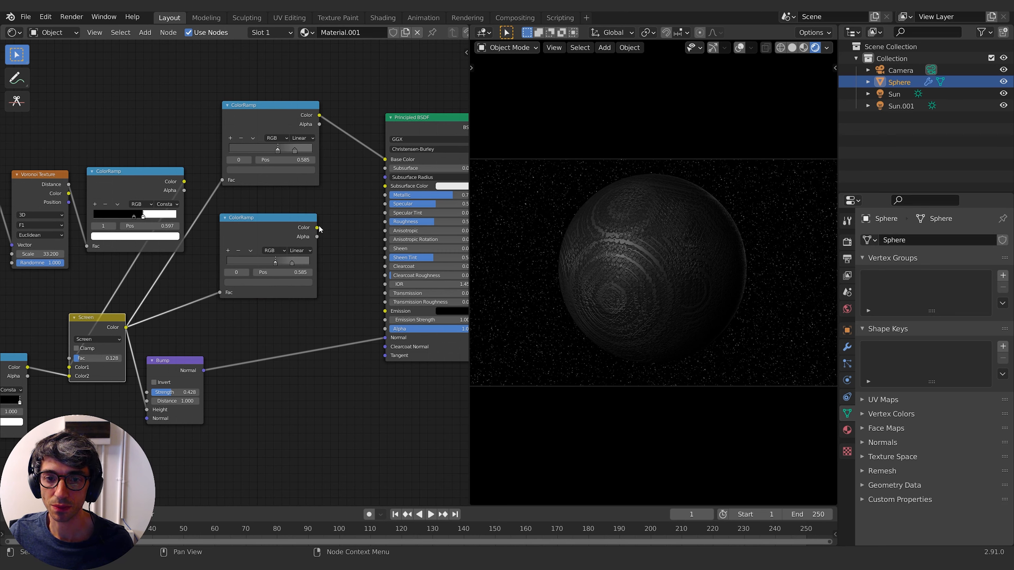
drag(317, 228, 384, 319)
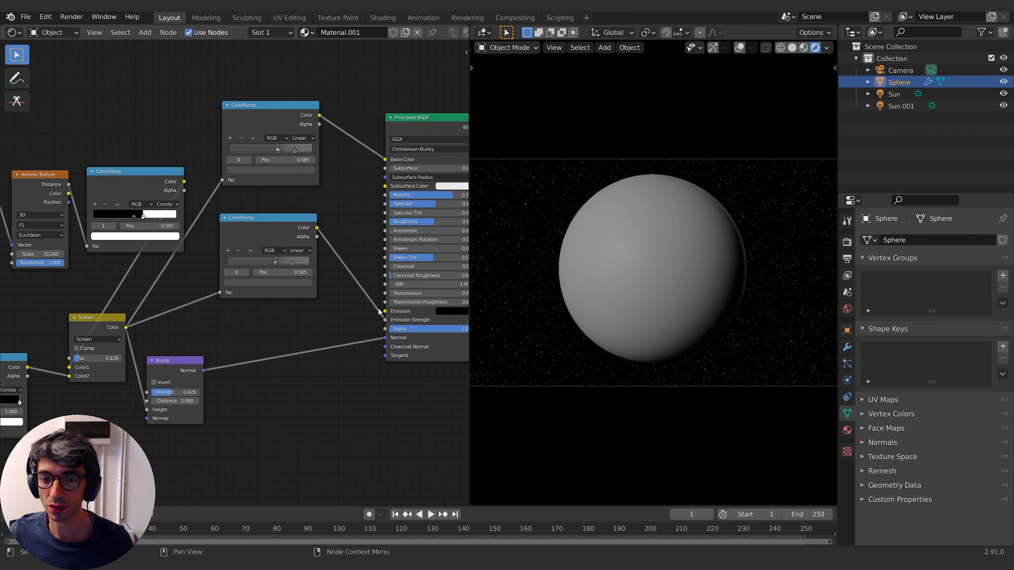
- Set the Principled BSDF's Emission color to a bright light blue
click(448, 311)
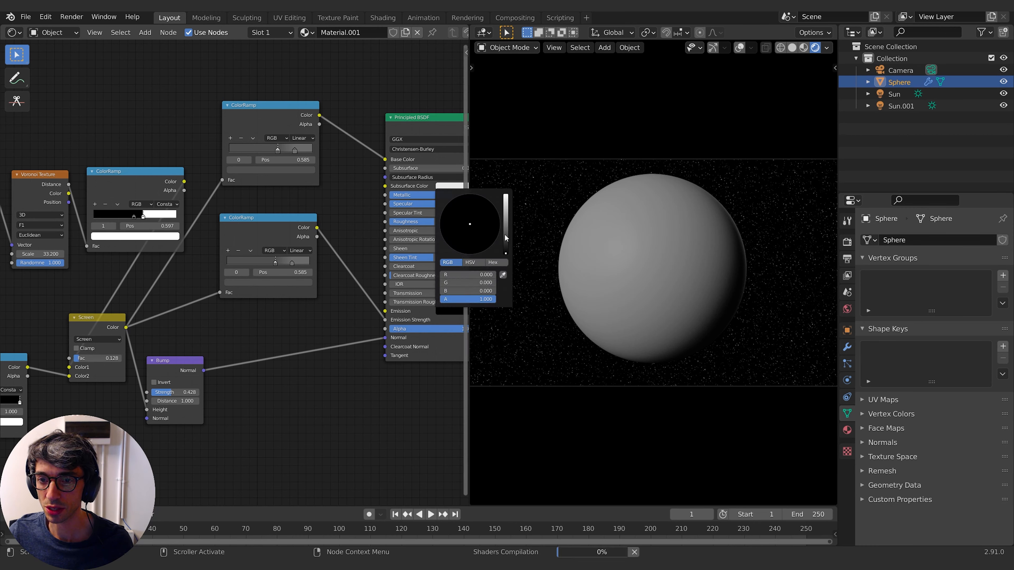
drag(506, 236, 505, 196)
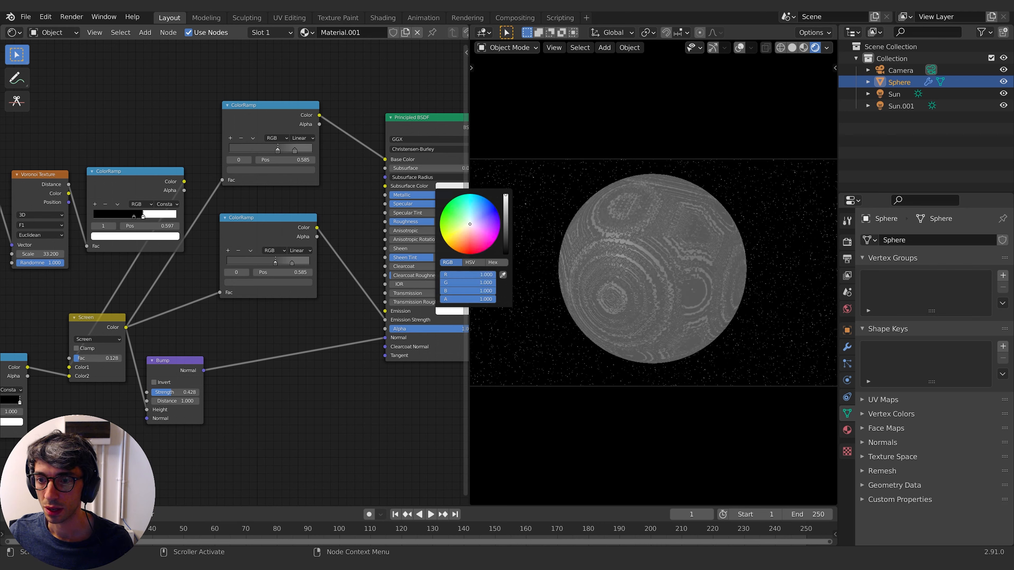
drag(471, 224, 481, 208)
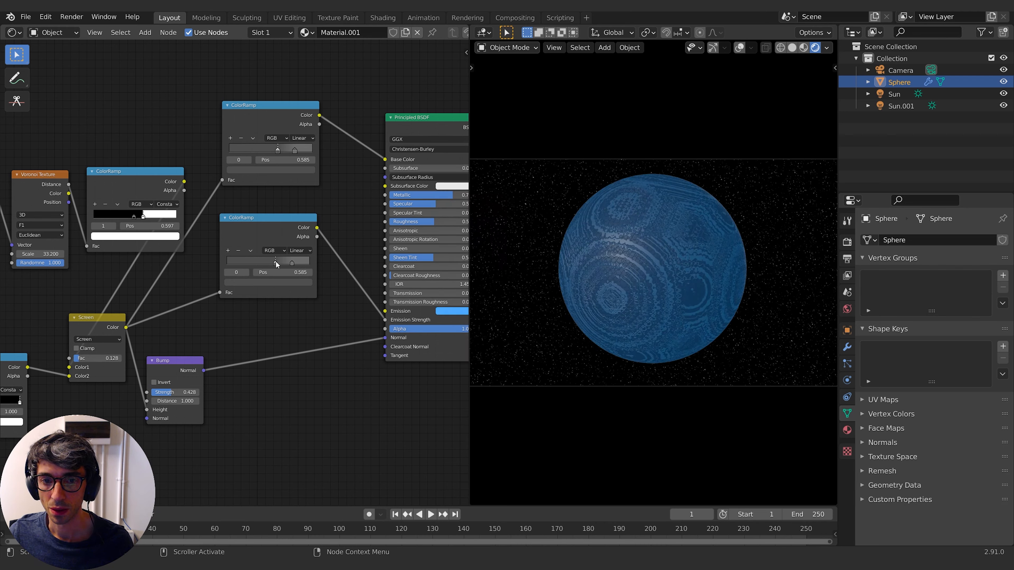
- Turn the Emission Strength ramp's dark stop black at about 0.652 and move the Base Color ramp's light stop to 0.800
click(279, 281)
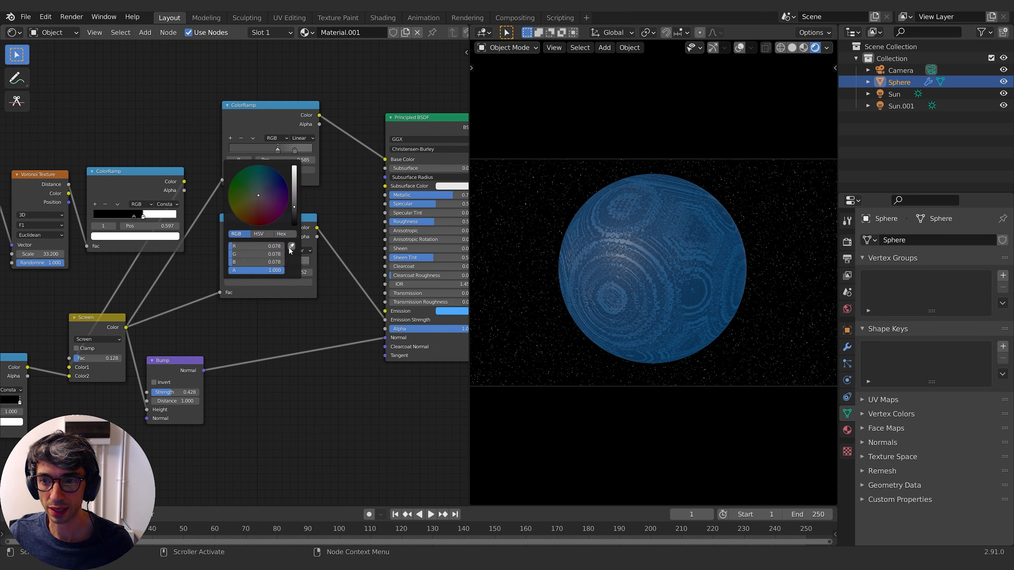
drag(296, 219, 294, 224)
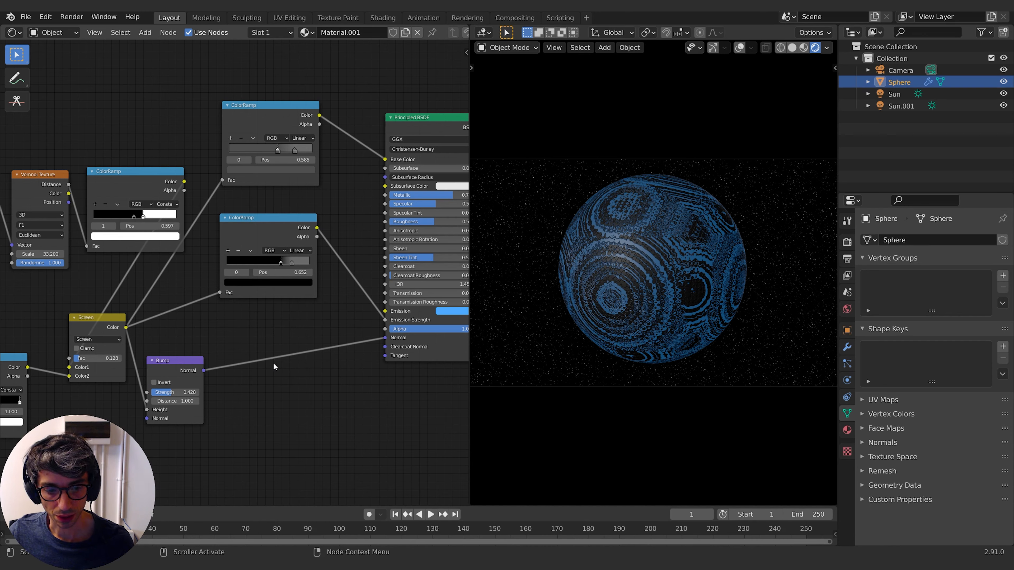
click(295, 148)
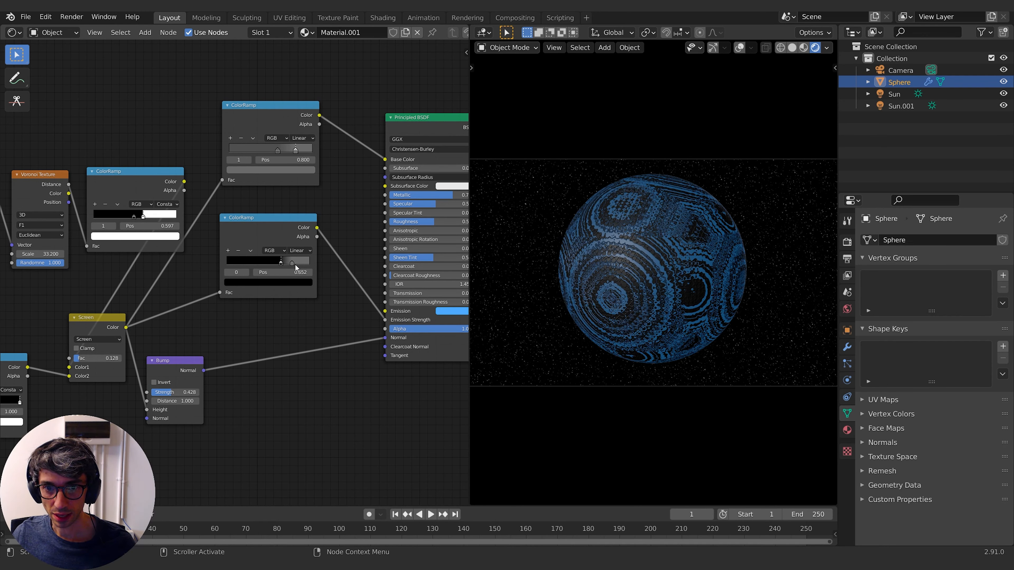
- Set the Emission Strength ramp's light stop to white at about 0.727, and show the scene's render properties
drag(294, 263, 298, 264)
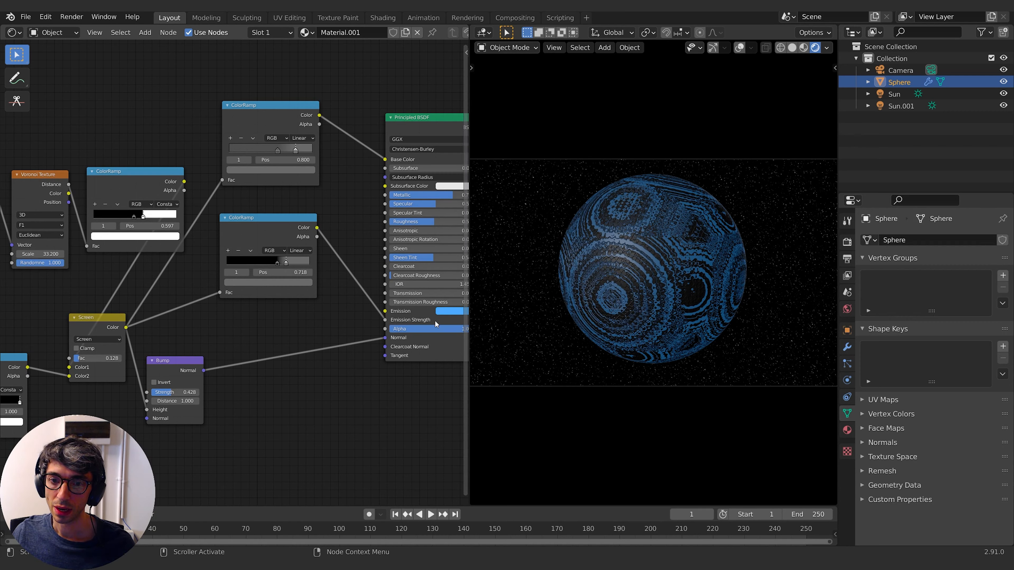
click(291, 282)
drag(294, 196, 294, 168)
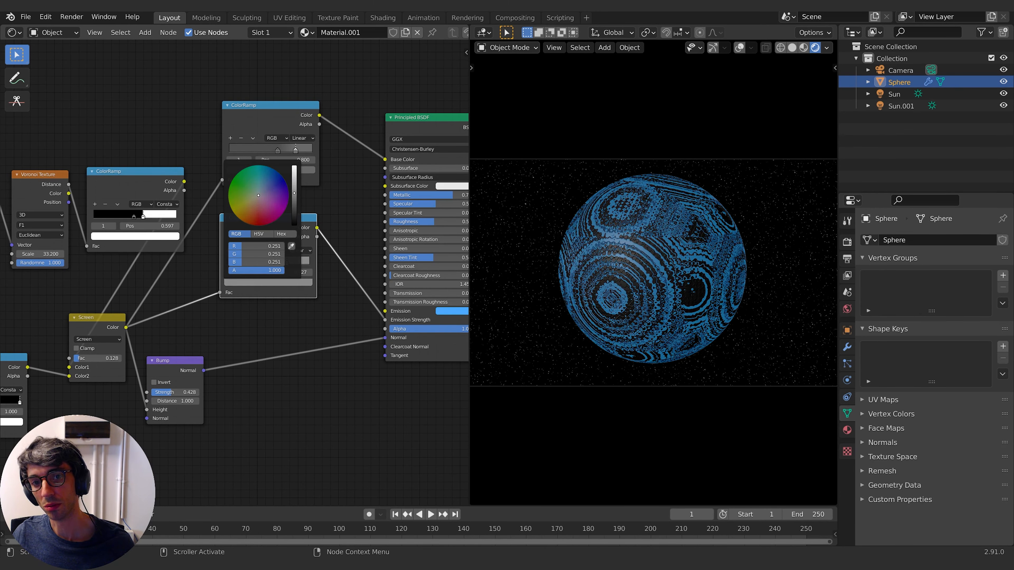
click(847, 241)
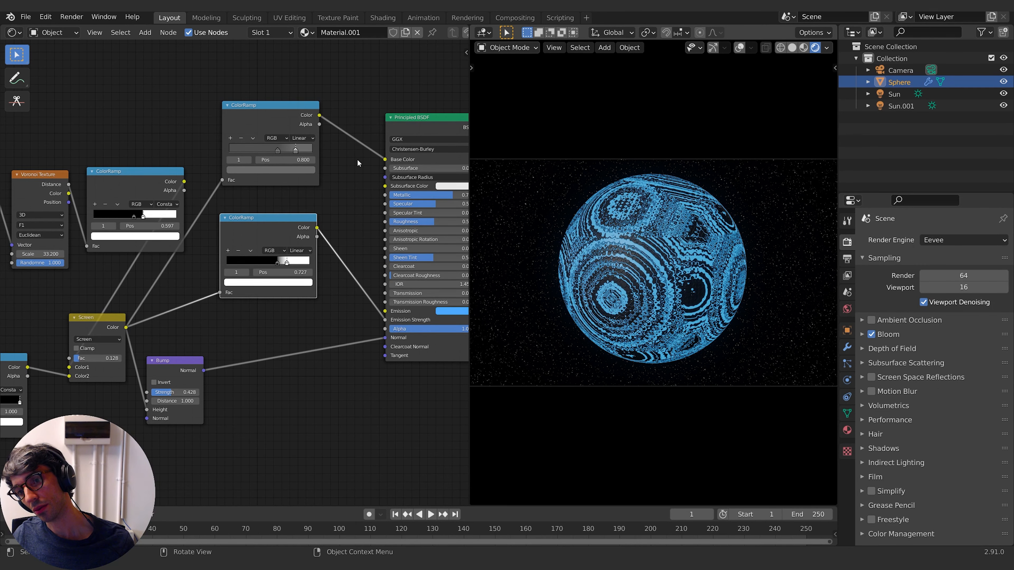
key(shift+a)
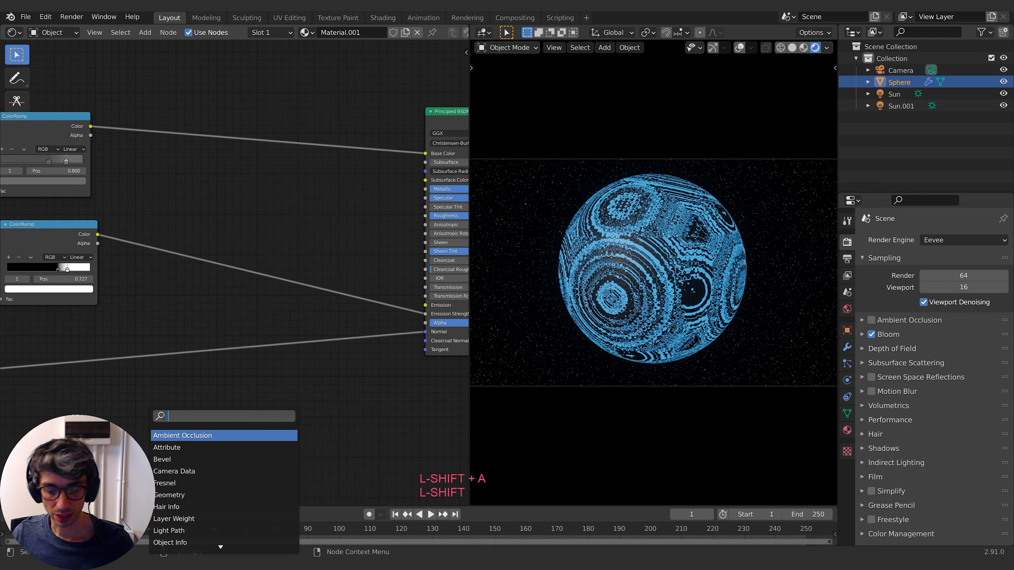
text(vor)
key(Return)
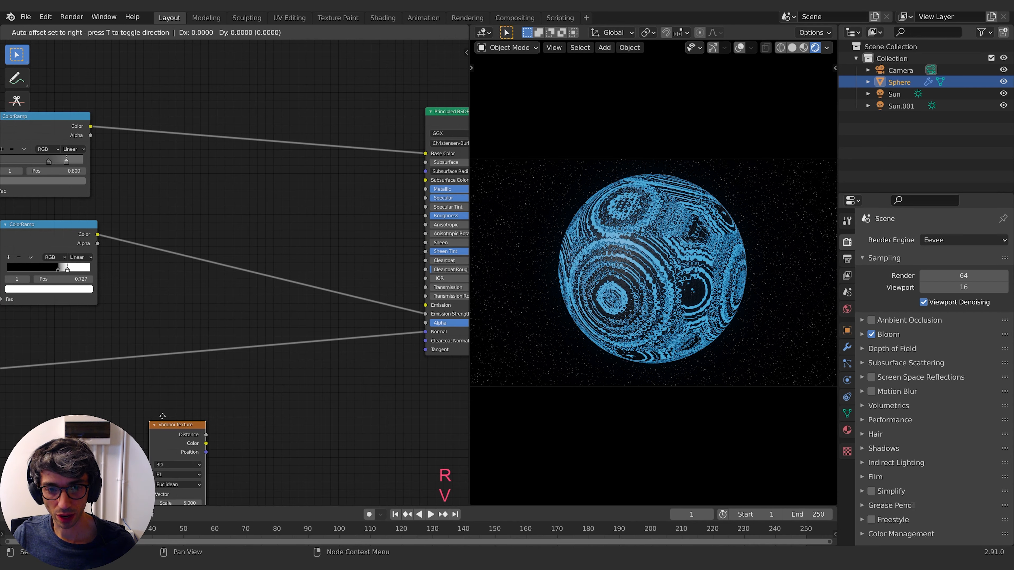
key(Escape)
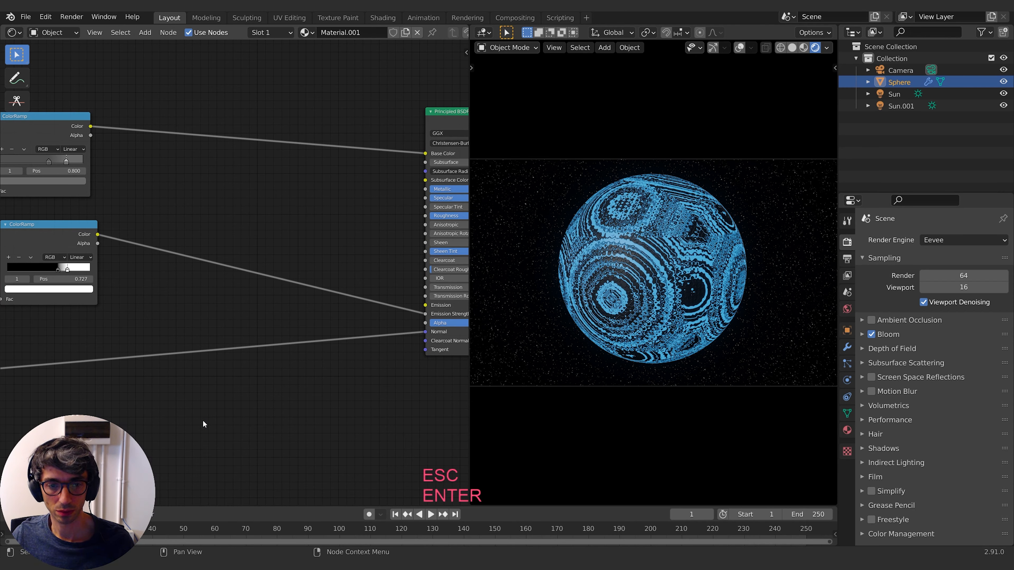
- Add a Voronoi Texture node in the empty space below the Emission Strength ramp and set its distance metric to Manhattan
key(shift+a)
text(a)
text(r)
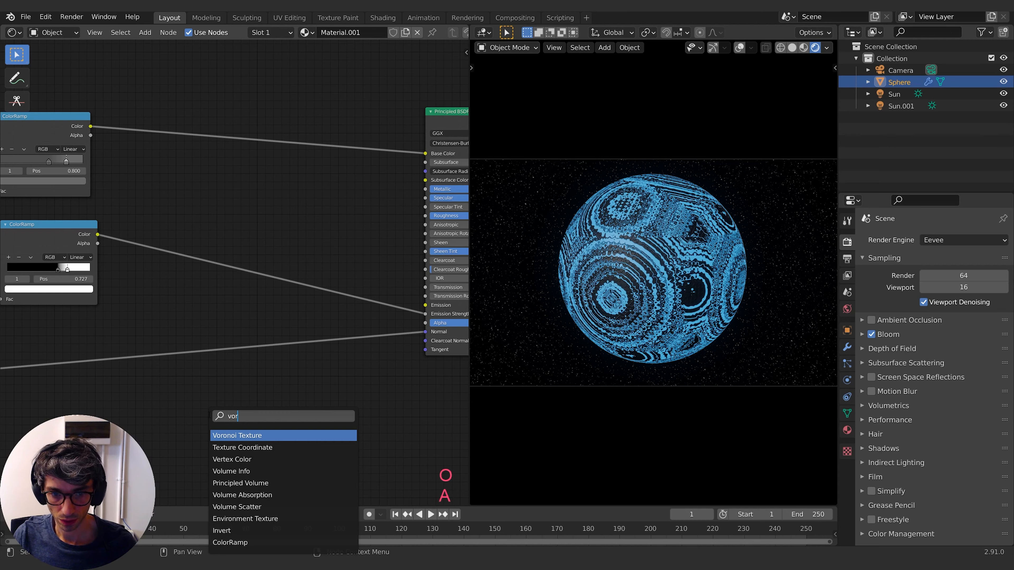
key(Return)
click(130, 384)
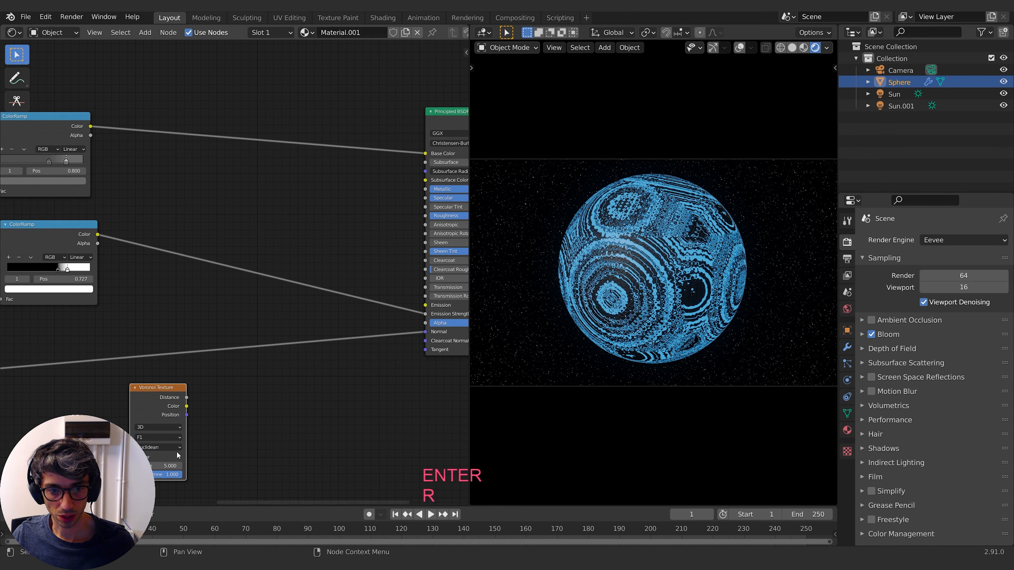
click(167, 448)
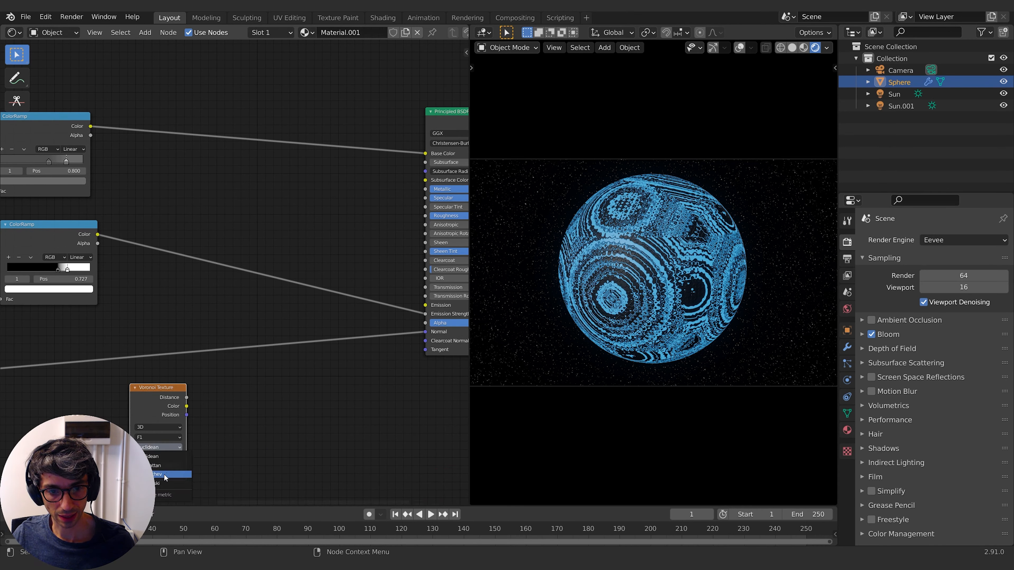
click(158, 466)
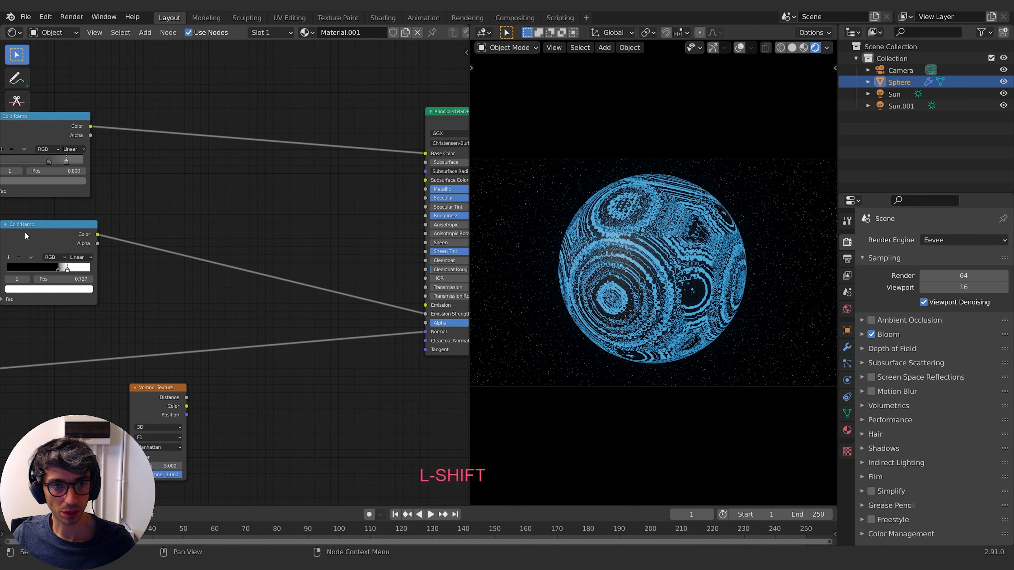
- Duplicate the Emission Strength ramp beside the new Voronoi Texture and link the texture's Distance to the copy's Fac
key(shift+d)
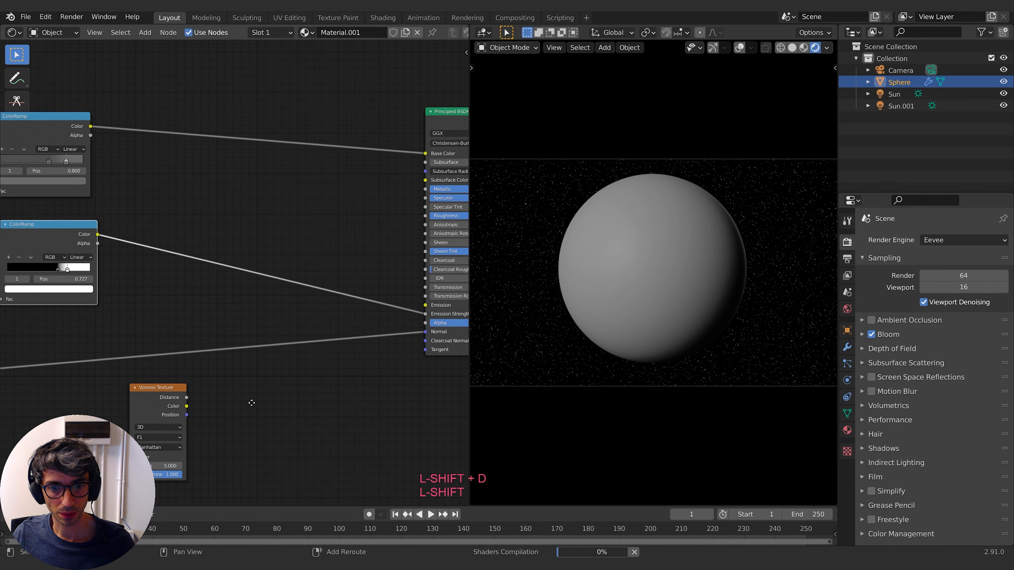
click(193, 402)
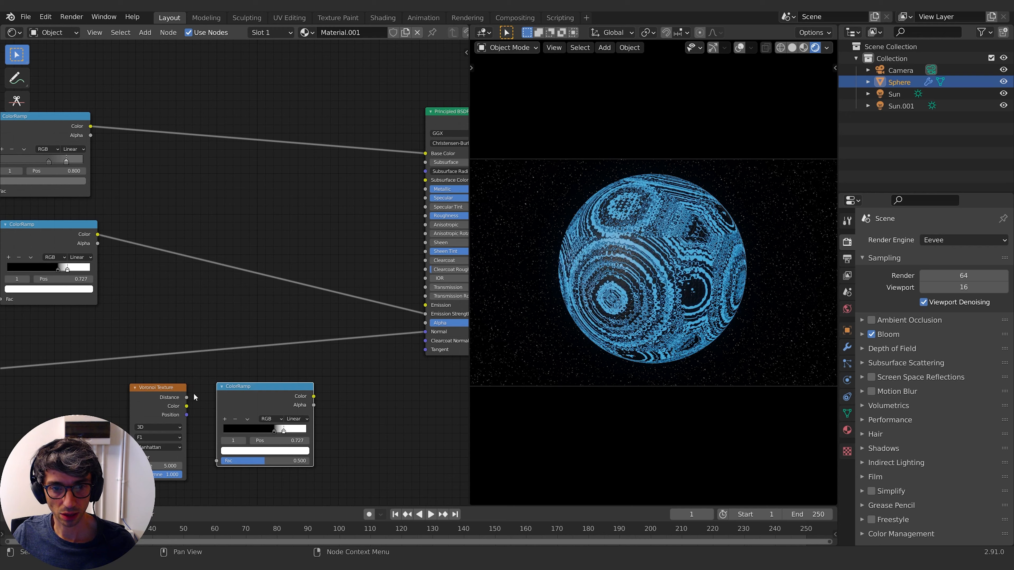
drag(187, 400, 216, 460)
drag(260, 395, 238, 396)
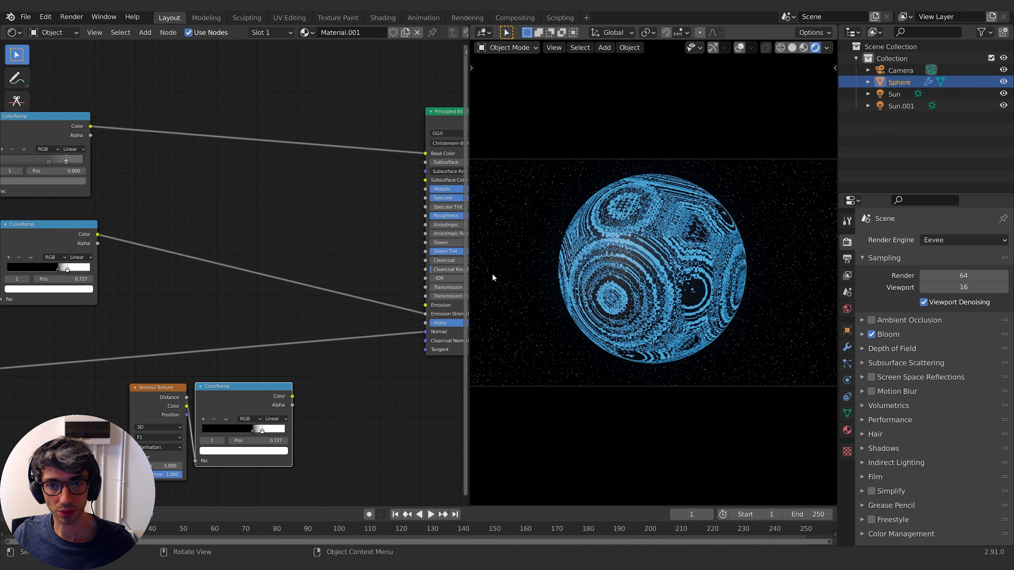
- Insert a MixRGB node into the link between the original emission ramp and the Principled BSDF's Emission Strength
click(375, 438)
key(shift+a)
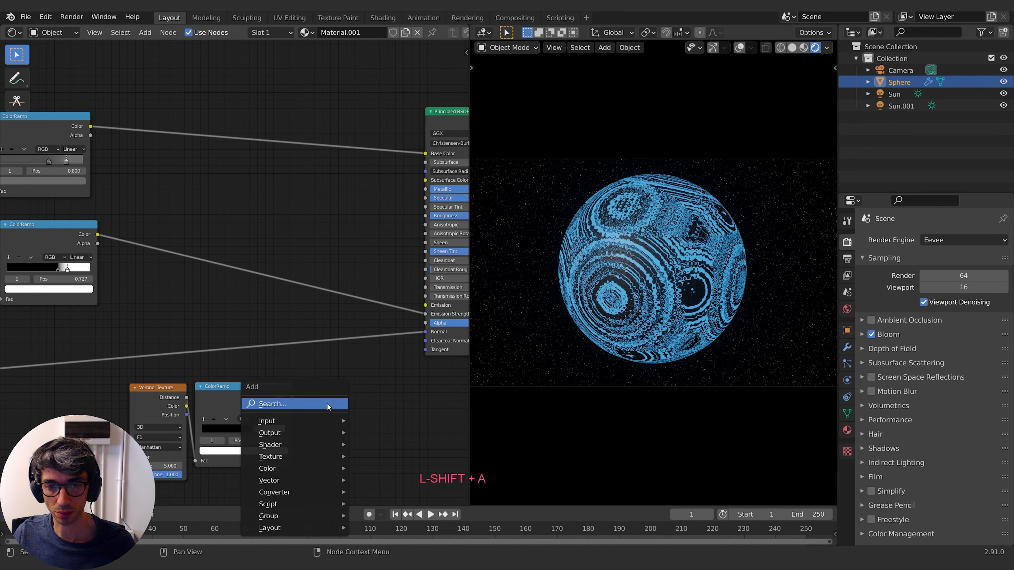
text(mix)
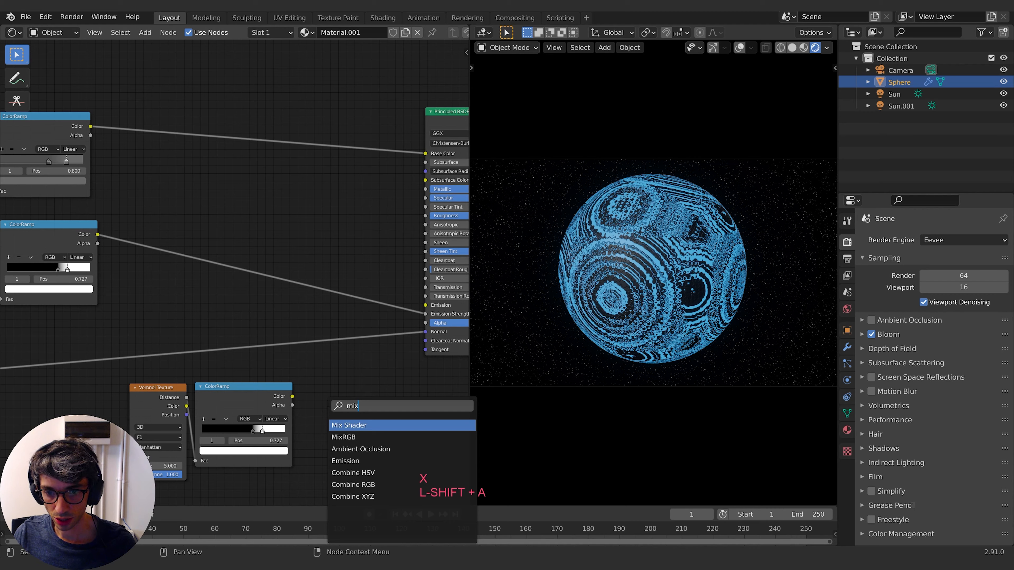
key(Down)
key(Return)
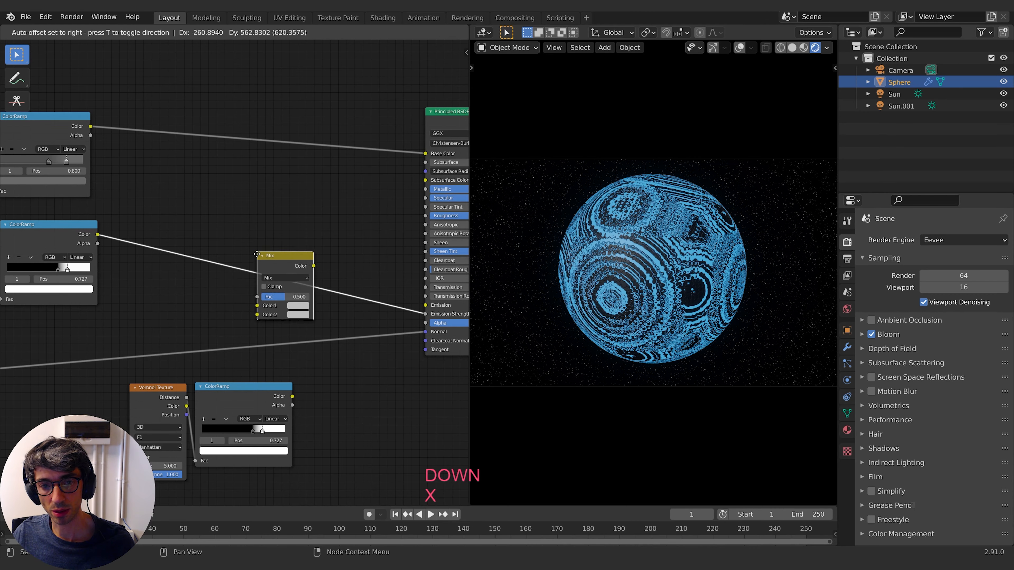
click(259, 252)
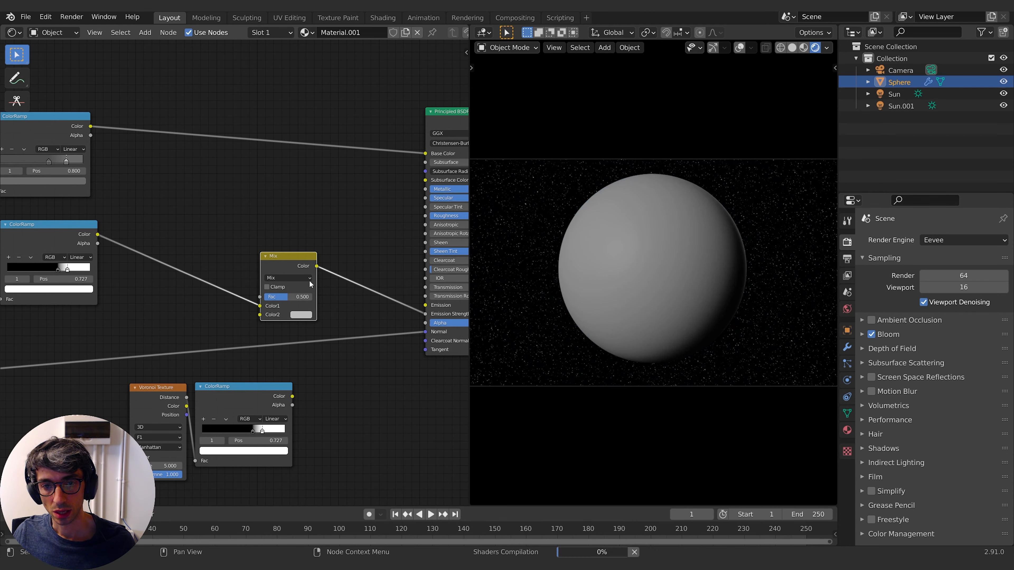
- Set the Mix node to Multiply at Fac 1.000, with the new Voronoi ramp's Color feeding Color2
click(308, 278)
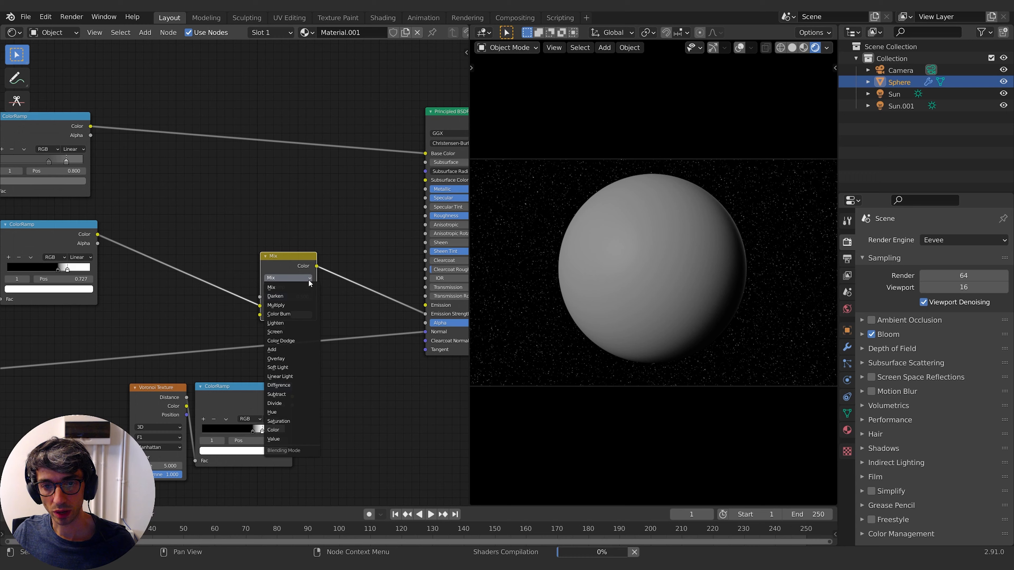
click(291, 305)
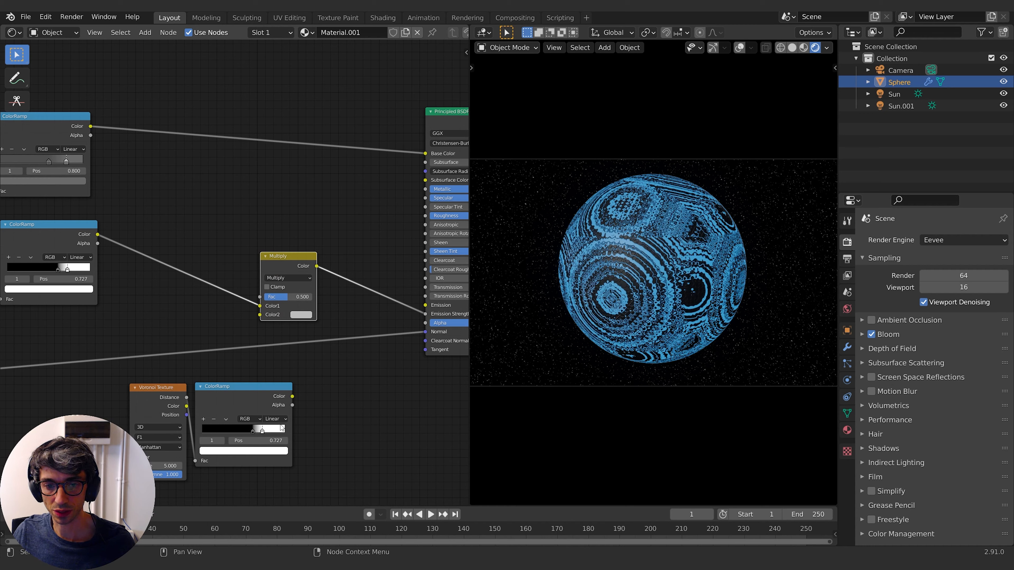
drag(292, 396, 267, 316)
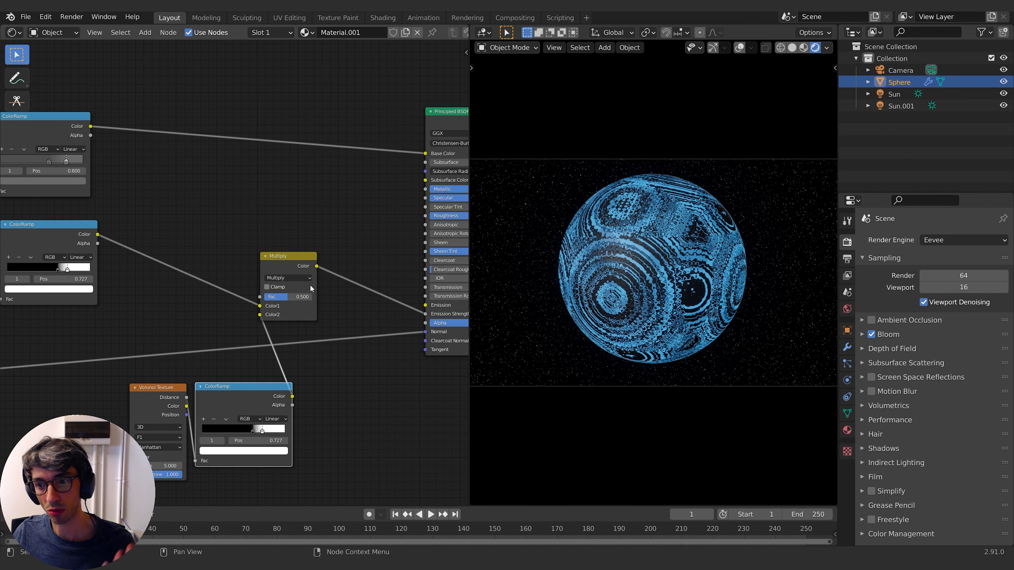
drag(278, 298, 302, 298)
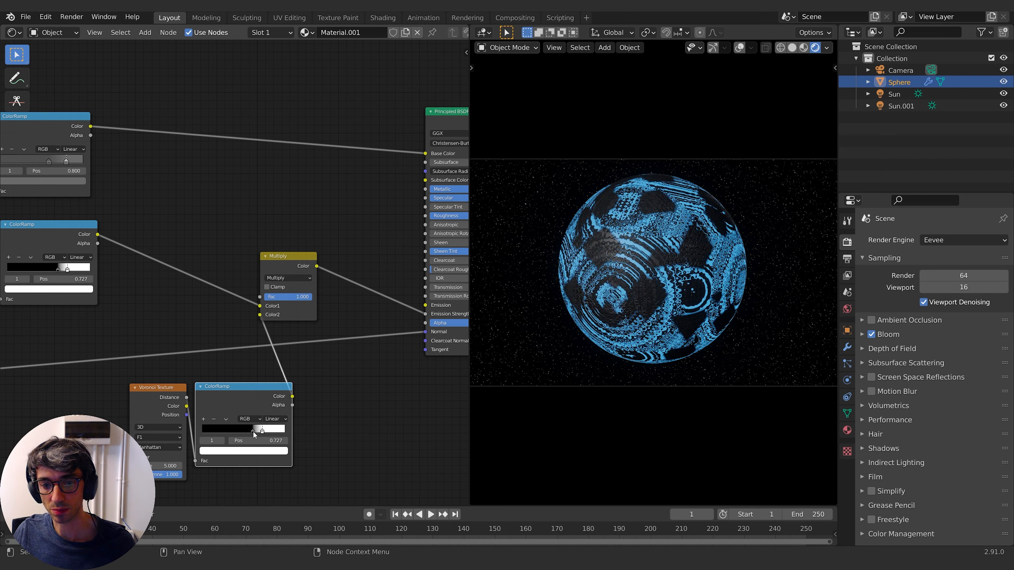
- Set the new Voronoi's scale to 30.100 and reverse its ramp to run from white to black, with the black stop at about 0.688
drag(253, 432, 218, 432)
drag(169, 466, 242, 466)
drag(160, 468, 186, 468)
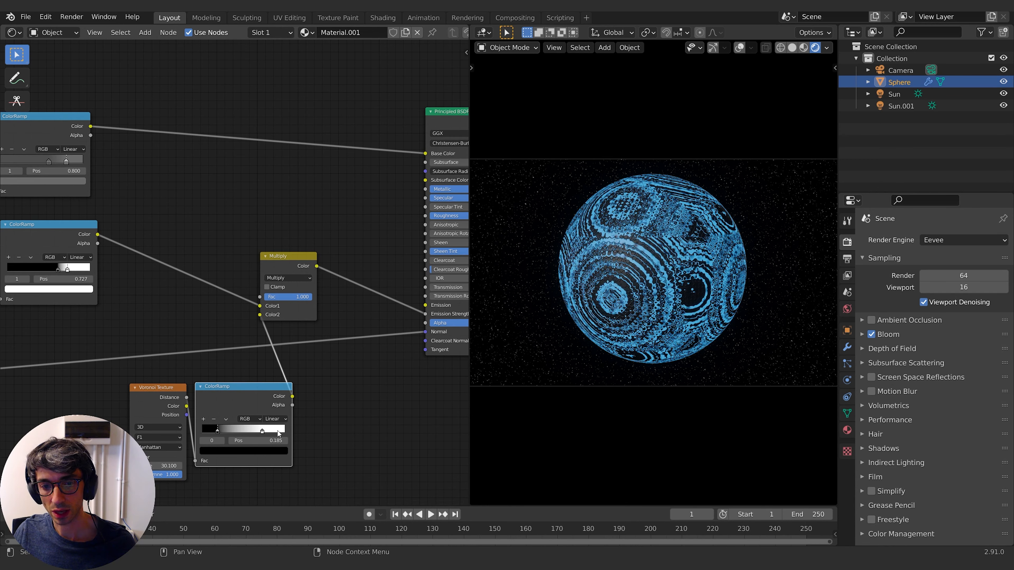
mouse_move(262, 431)
mouse_down()
mouse_move(254, 430)
mouse_move(281, 429)
mouse_move(231, 435)
mouse_move(299, 422)
mouse_move(250, 428)
mouse_move(259, 429)
mouse_up()
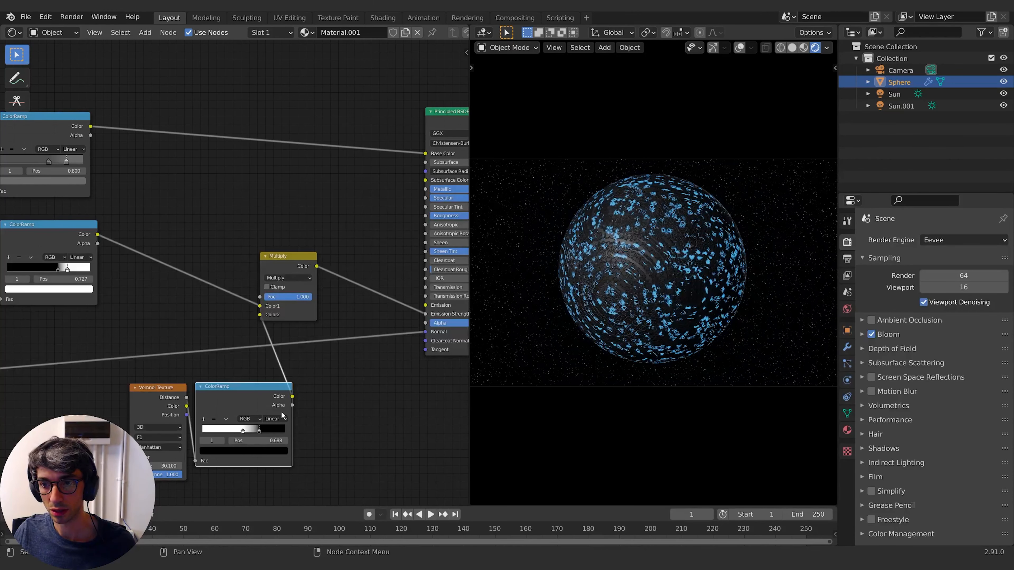
- Switch the new Voronoi ramp to Constant interpolation and move its white stop to about 0.091
click(275, 419)
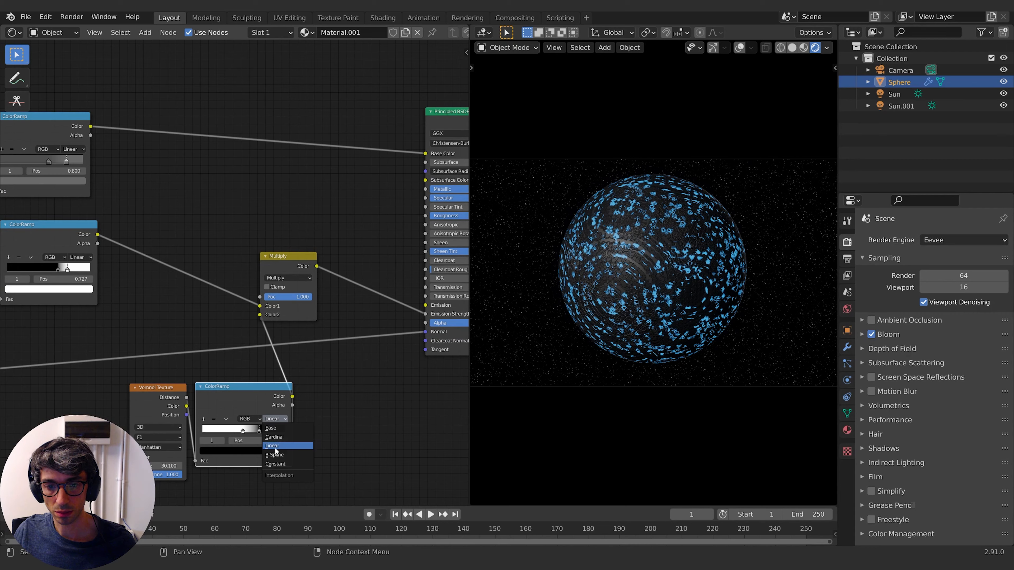
click(276, 464)
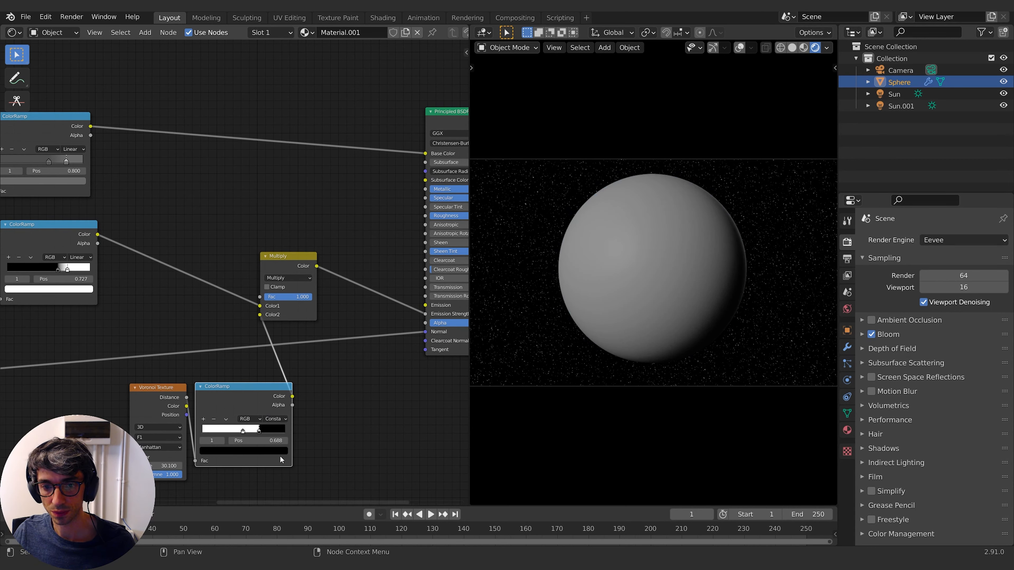
click(243, 431)
drag(219, 431, 186, 432)
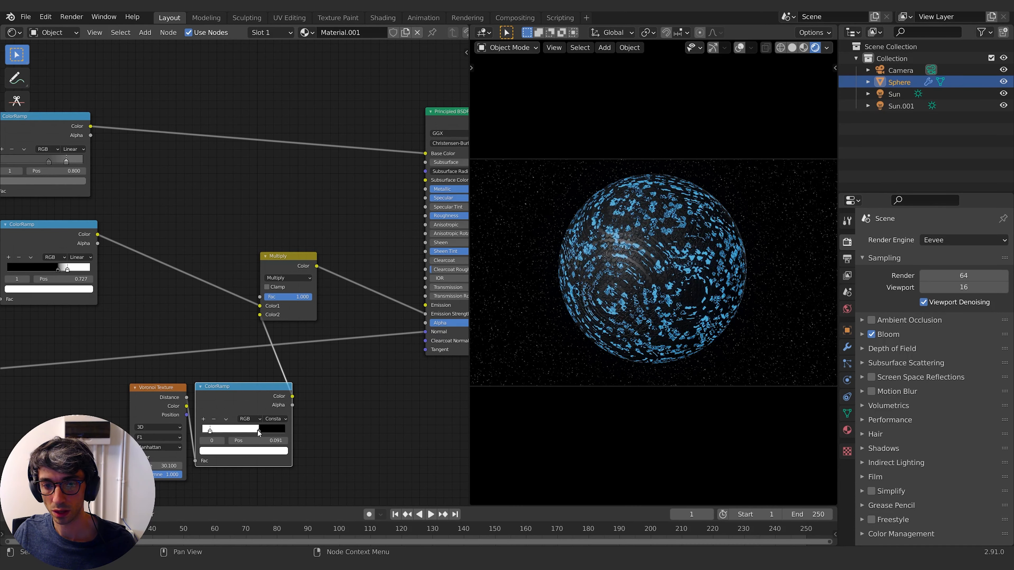
- Raise the new Voronoi's scale to 136.900 and move its ramp's black stop to about 0.424
drag(265, 434, 206, 430)
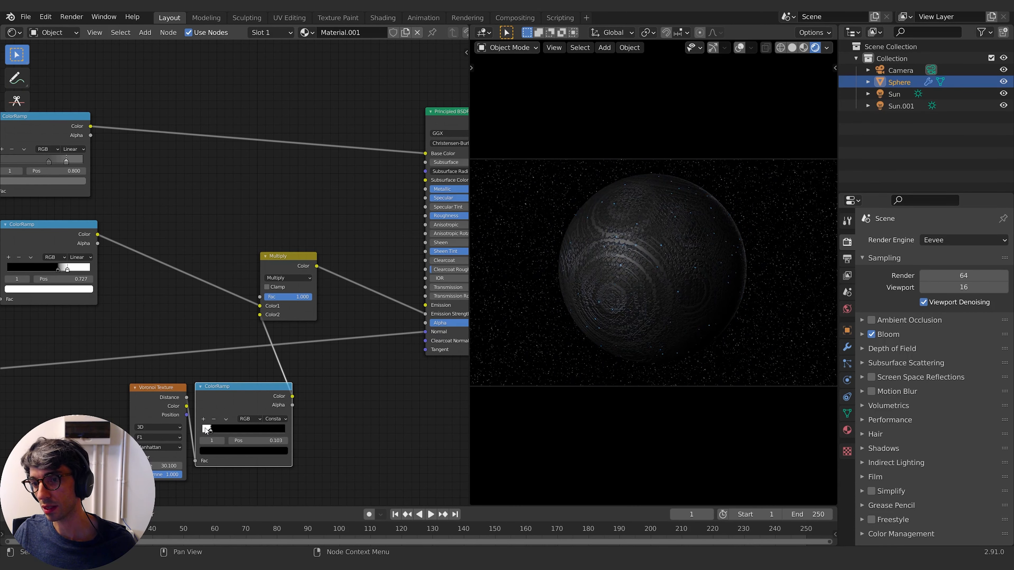
drag(167, 466, 174, 466)
drag(211, 430, 242, 419)
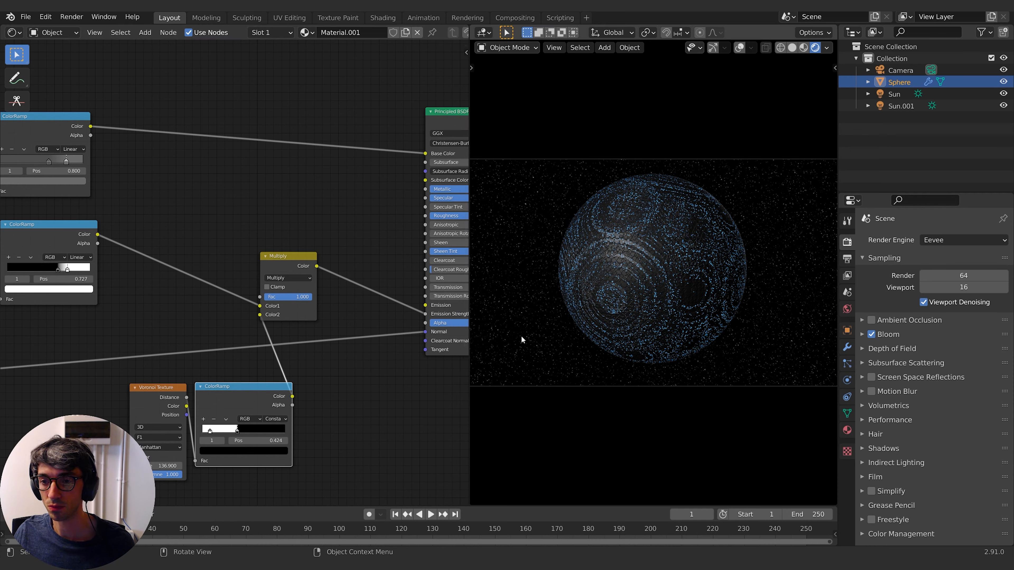
- Insert a Math node set to Multiply between the Multiply mix node and the Principled BSDF's Emission Strength
key(shift+a)
click(388, 378)
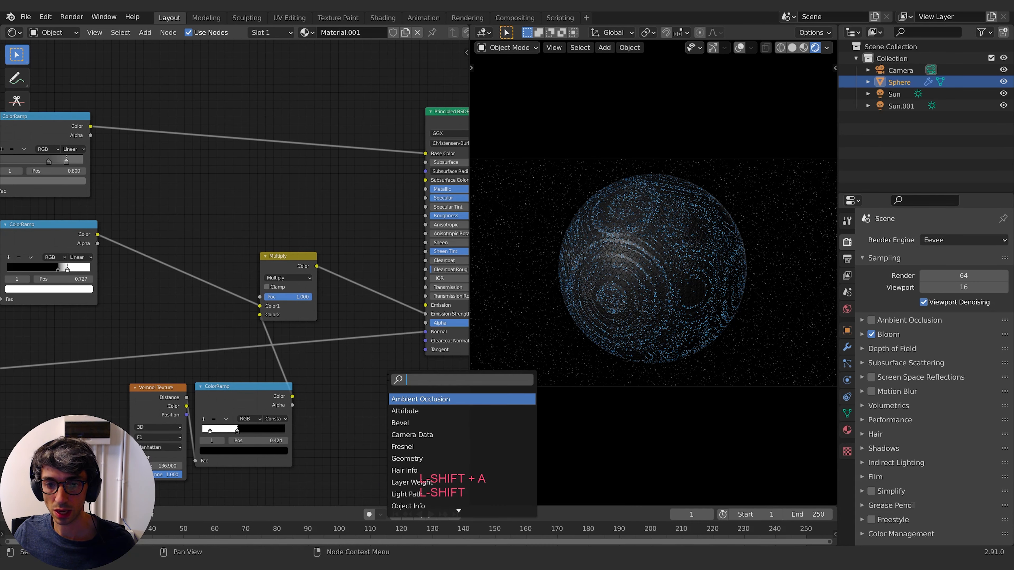
text(math)
key(Return)
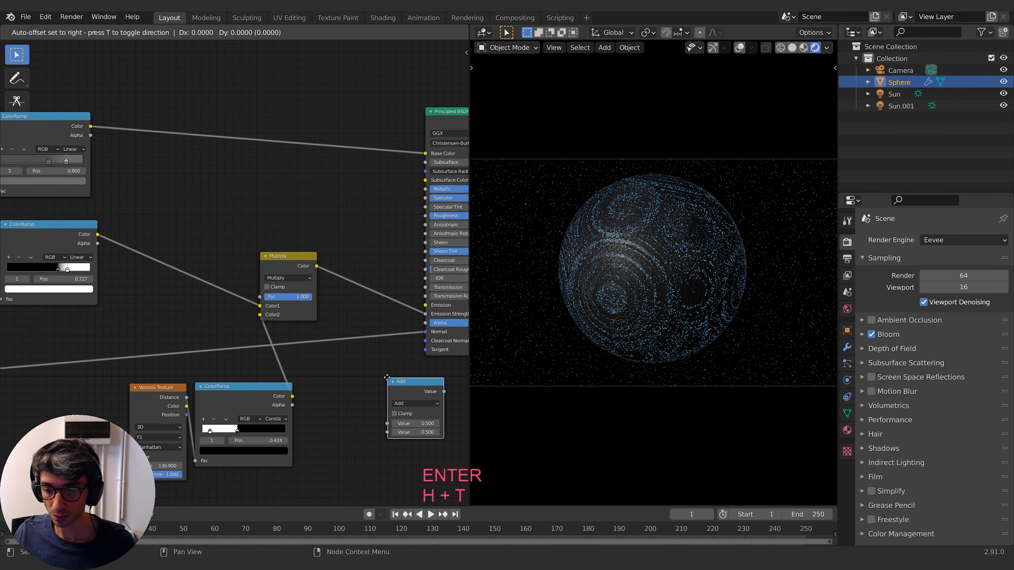
click(377, 259)
click(377, 279)
click(378, 318)
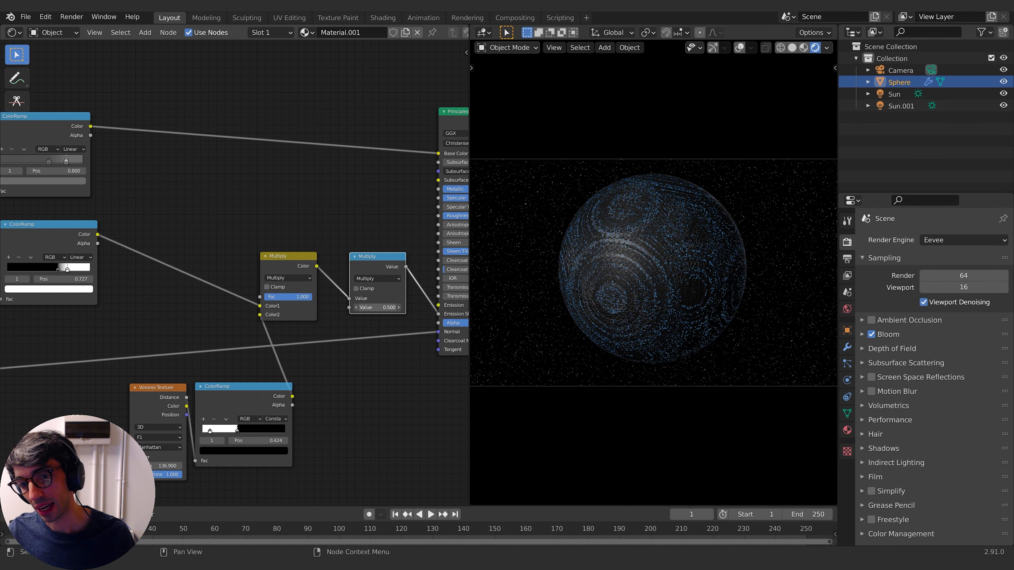
- Set the Math Multiply node's value to 50 to strengthen the emission glow
click(379, 307)
text(3)
key(Return)
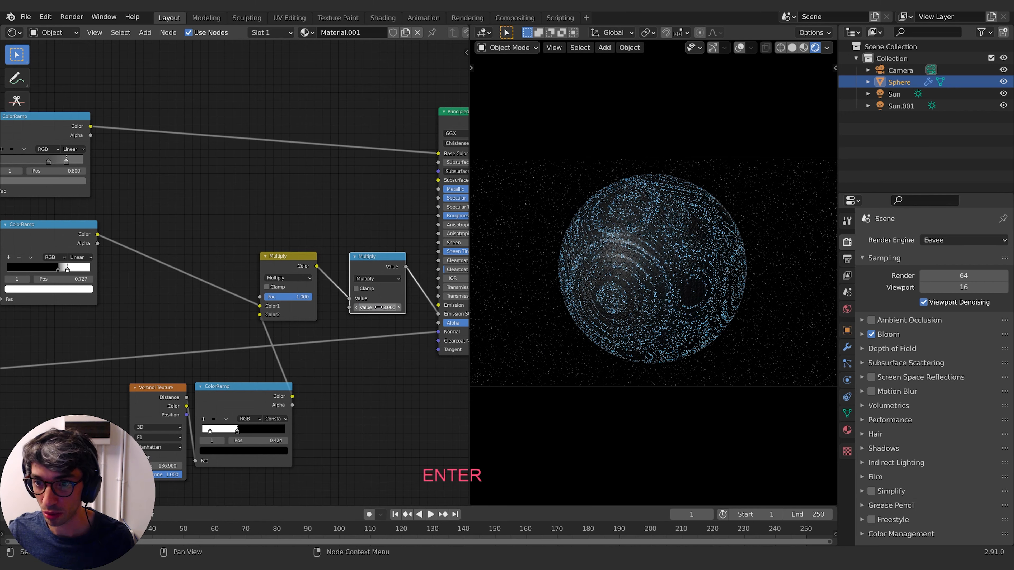
drag(378, 307, 403, 307)
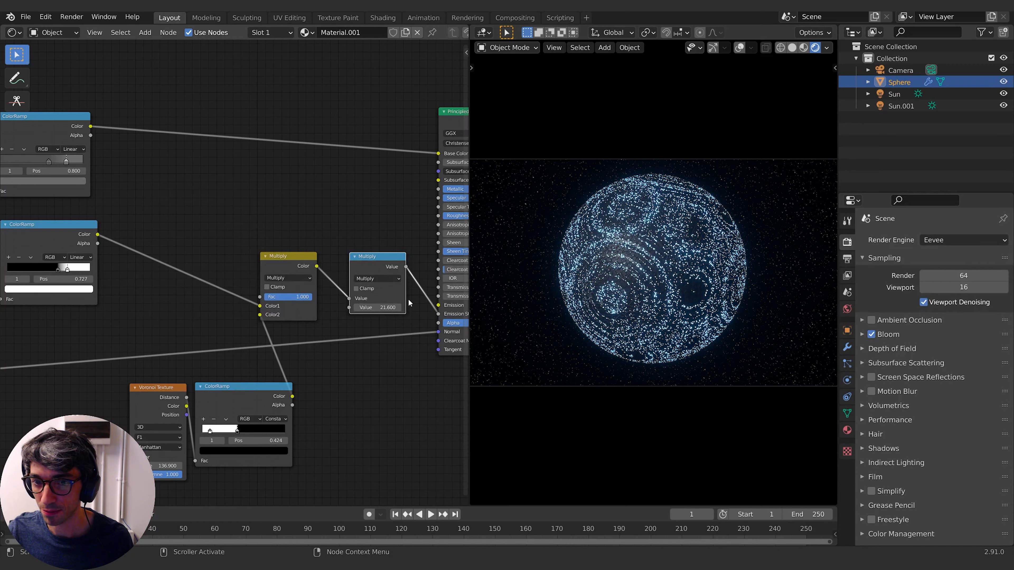
drag(374, 307, 398, 307)
click(373, 307)
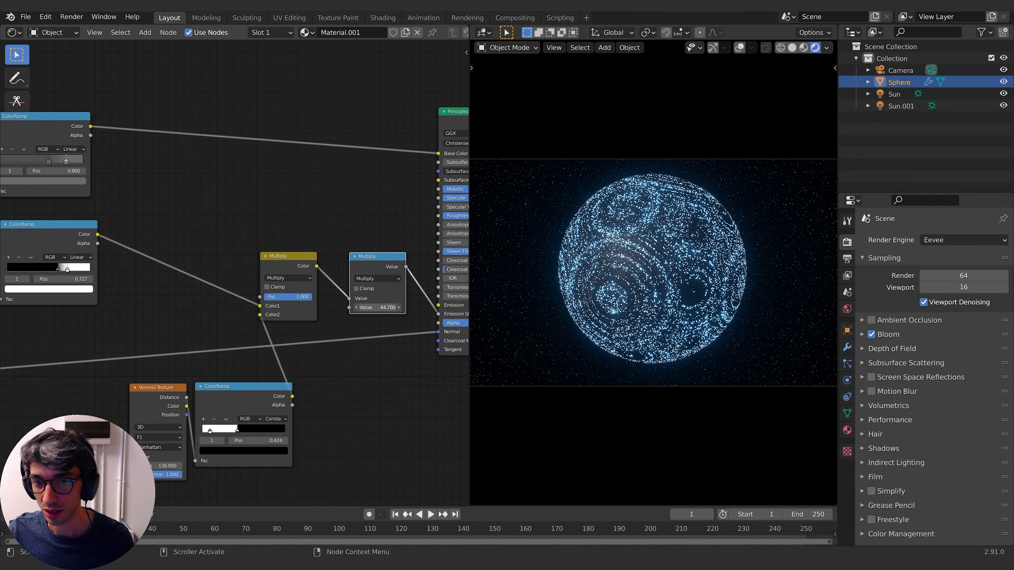
text(50)
key(Return)
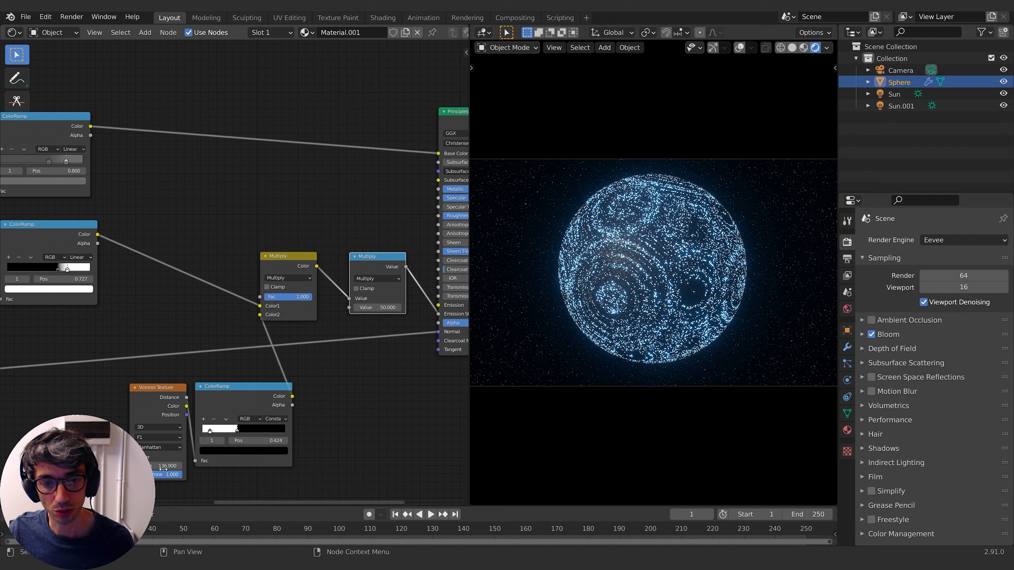
- Set the new Voronoi's scale to 250 and its ramp's black stop to about 0.330
drag(156, 466, 177, 466)
drag(239, 433, 217, 423)
drag(212, 426, 213, 426)
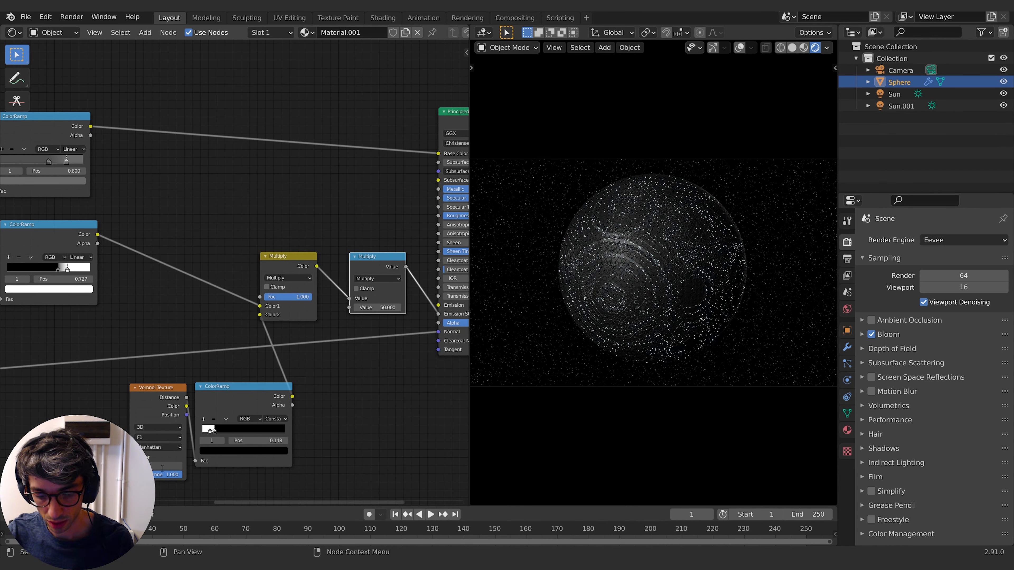
text(250)
key(Return)
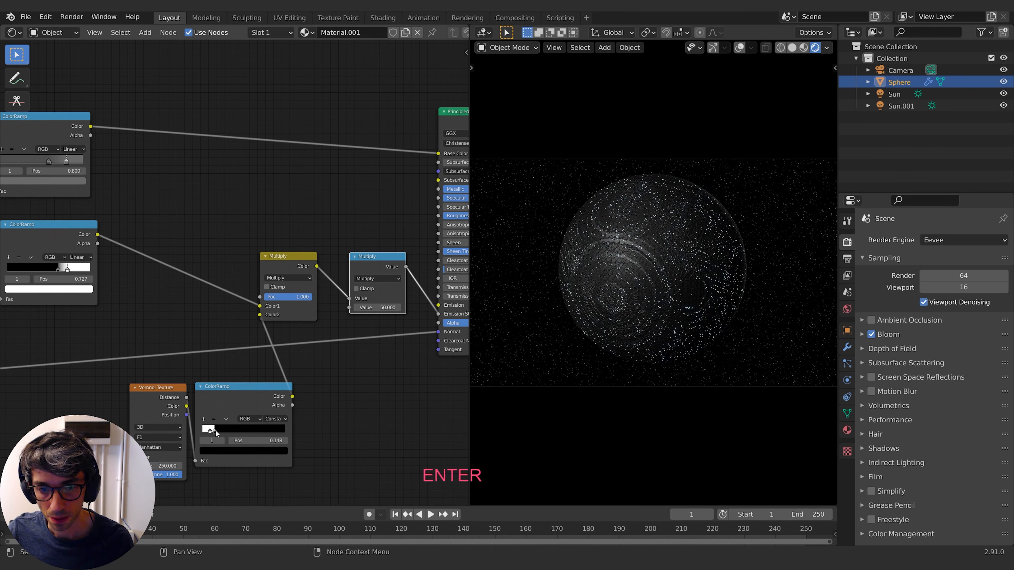
drag(215, 430, 230, 429)
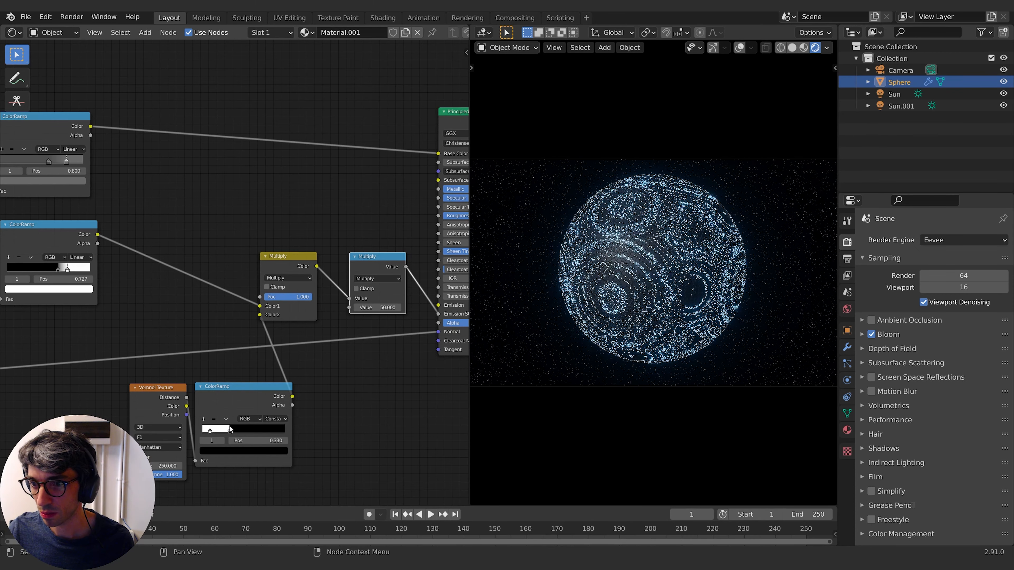
- Try scales of 100 and 50 on the Voronoi texture that drives the emission speckles
double_click(153, 465)
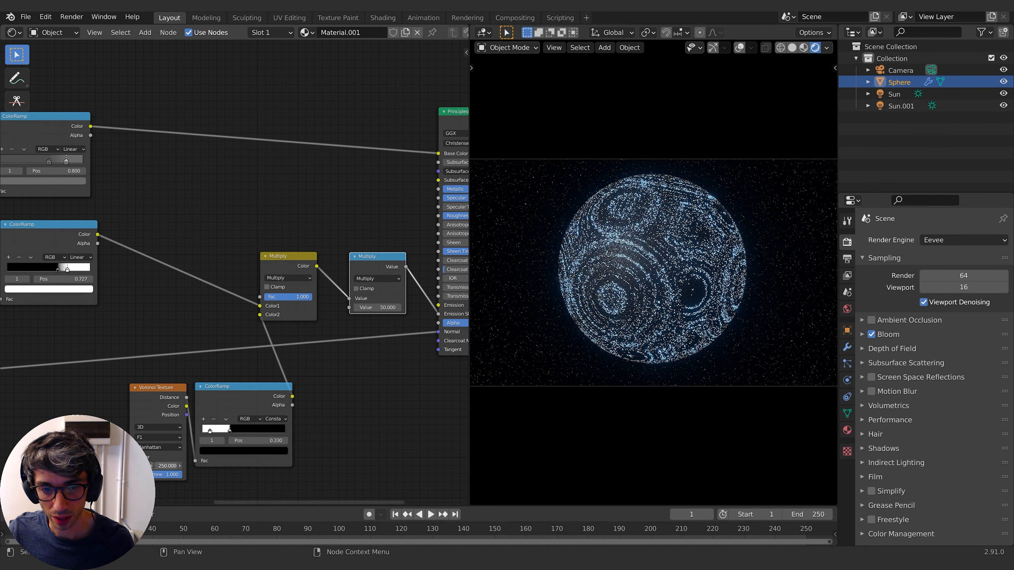
key(BackSpace)
text(1)
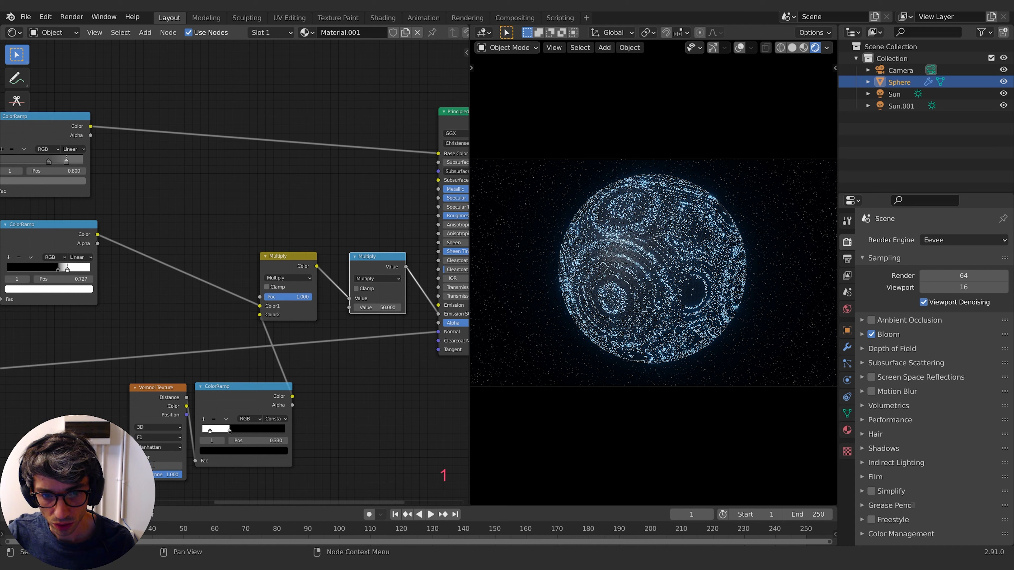
text(00)
key(Return)
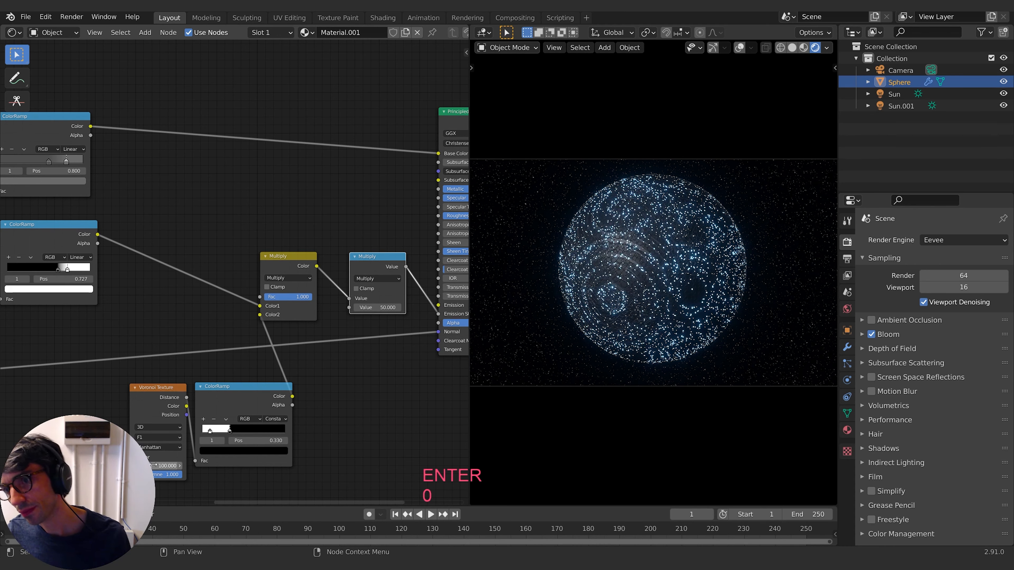
double_click(154, 465)
key(BackSpace)
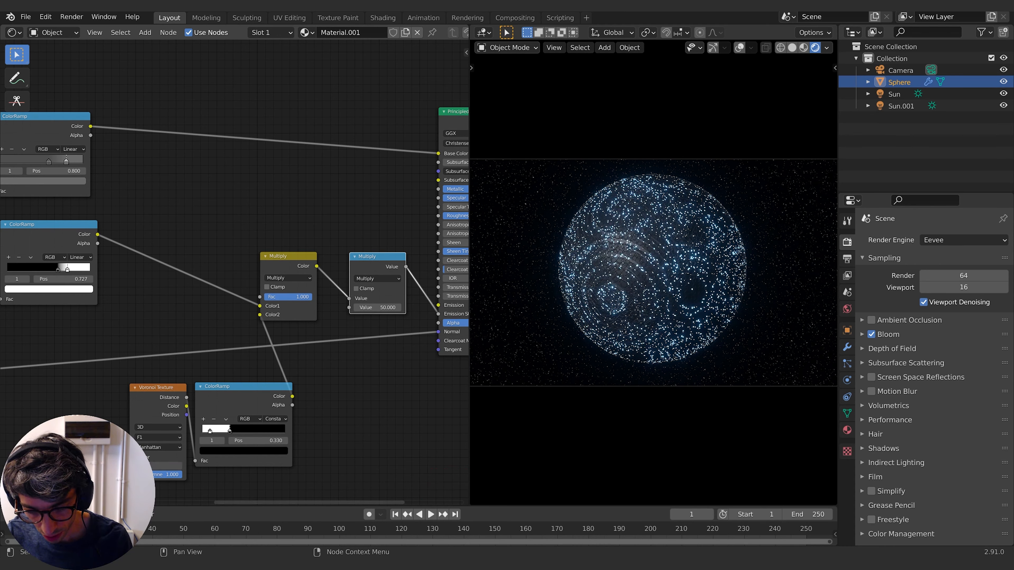
text(50)
key(Return)
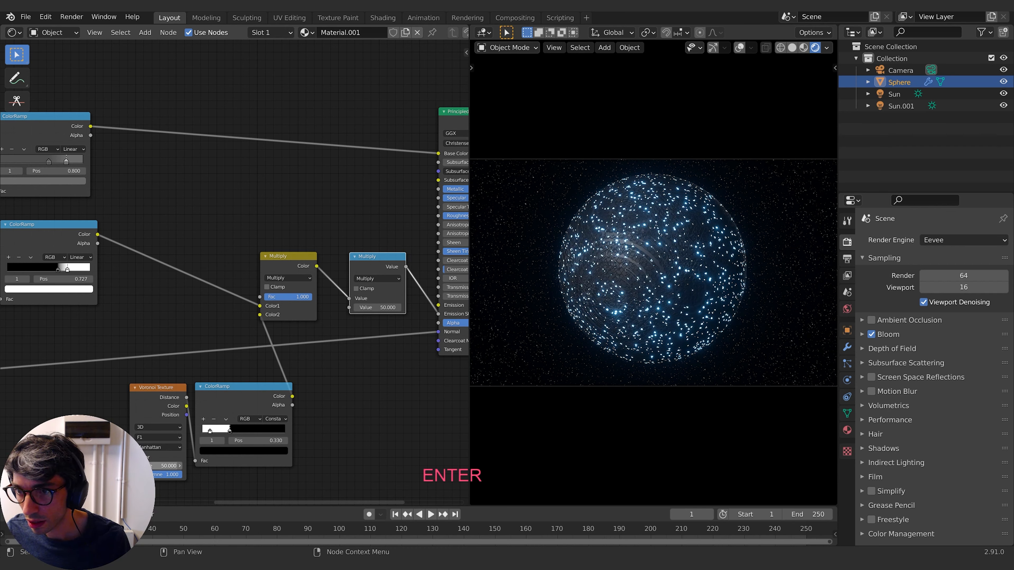
- Set the speckle Voronoi to F2 with randomness 0 and scale 70.5, and move its ramp's black stop to about 0.785
drag(186, 474, 120, 463)
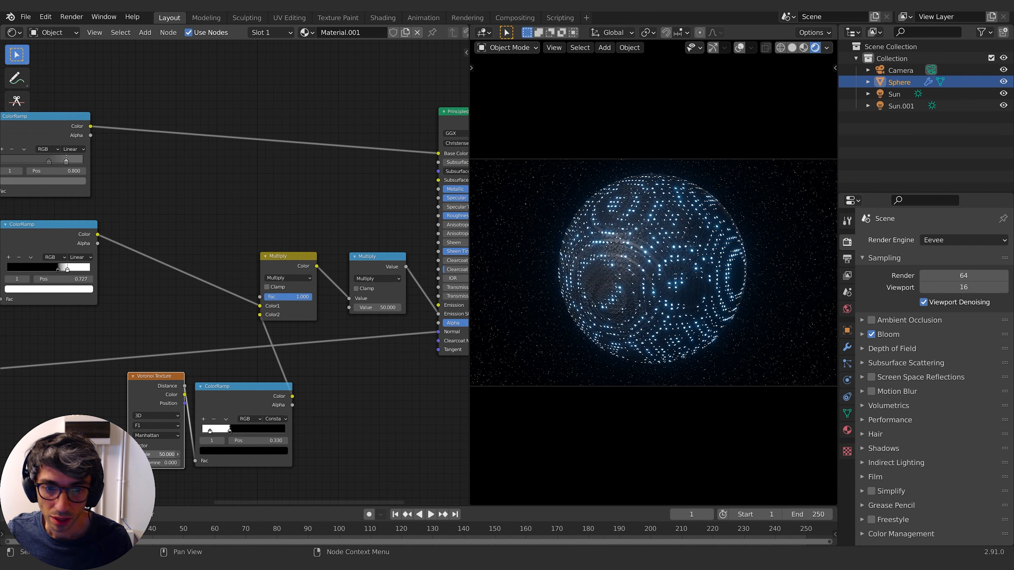
drag(163, 451, 188, 452)
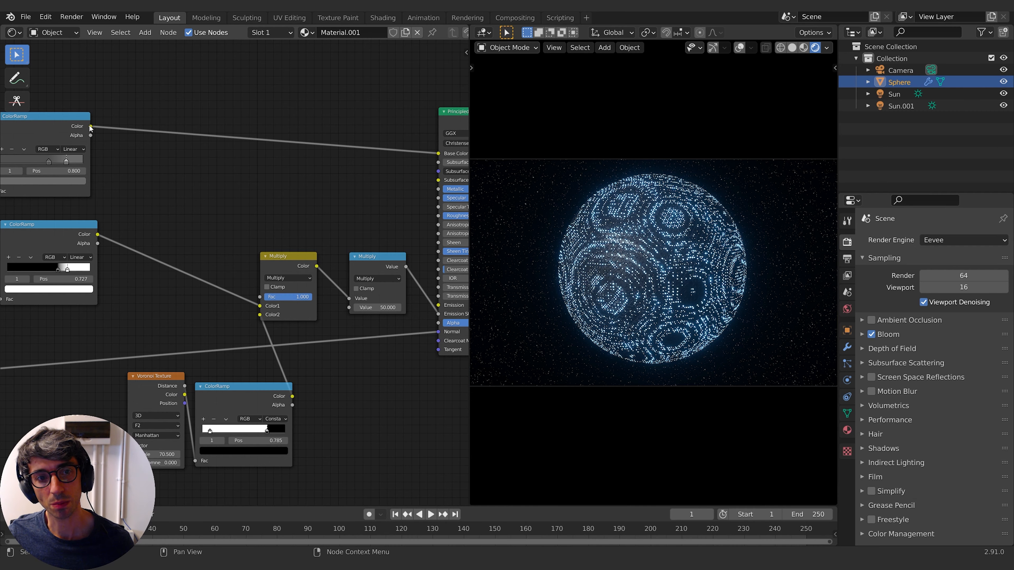
- Duplicate the constant ColorRamp fed by the 33.2-scale Voronoi, place the copy below the Bump node and set its interpolation to Ease
key(a)
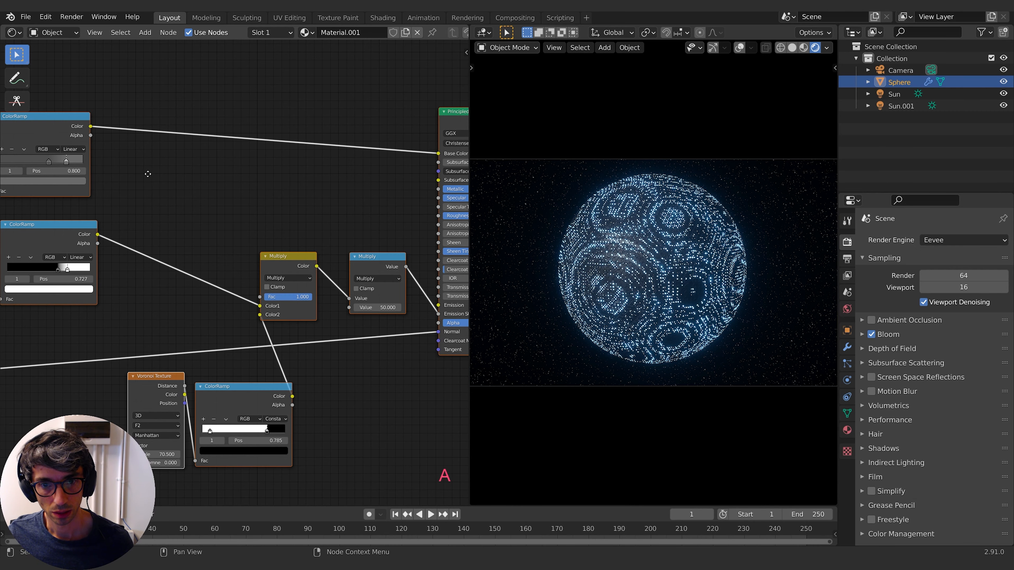
key(g)
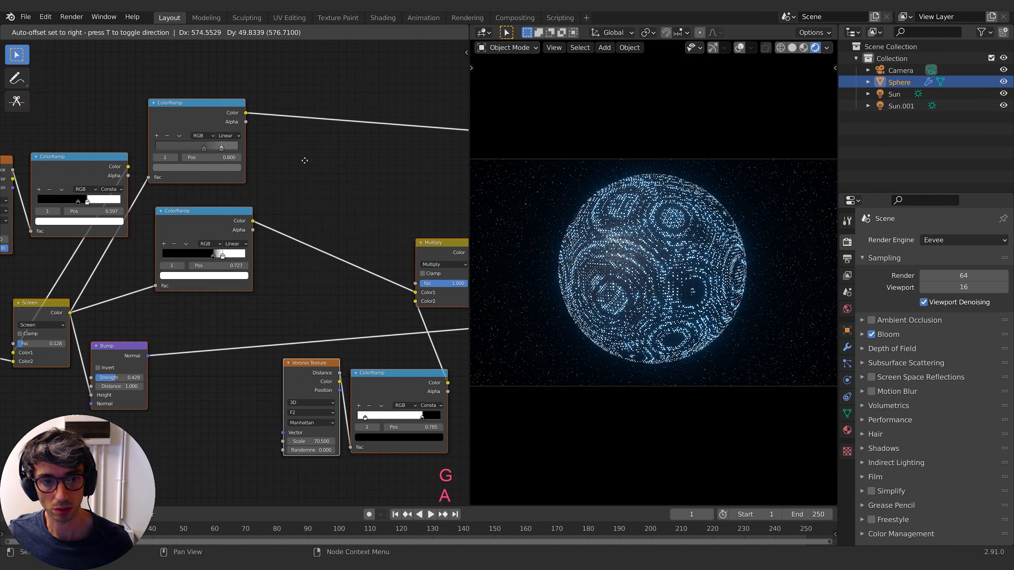
click(246, 172)
key(g)
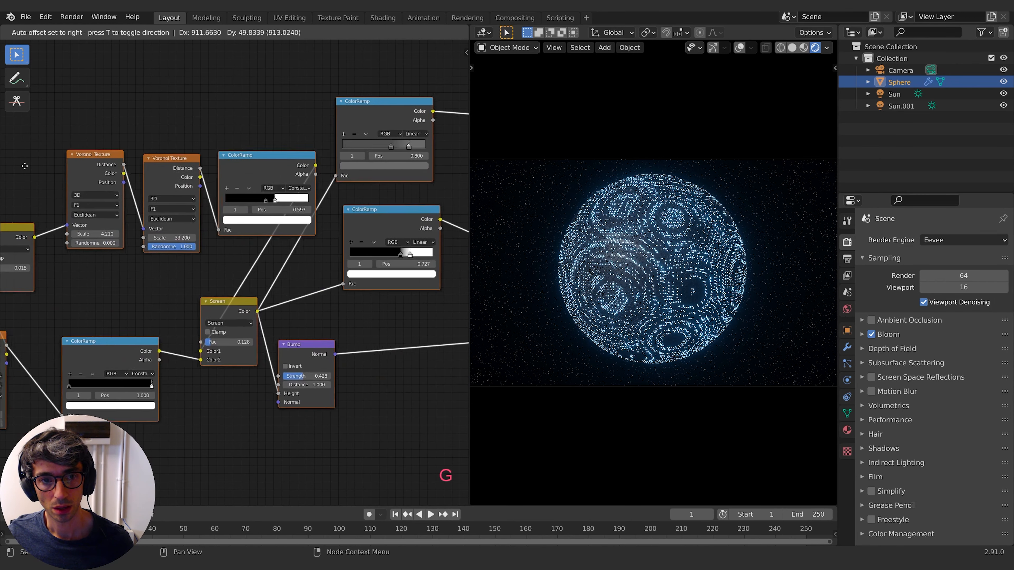
click(115, 191)
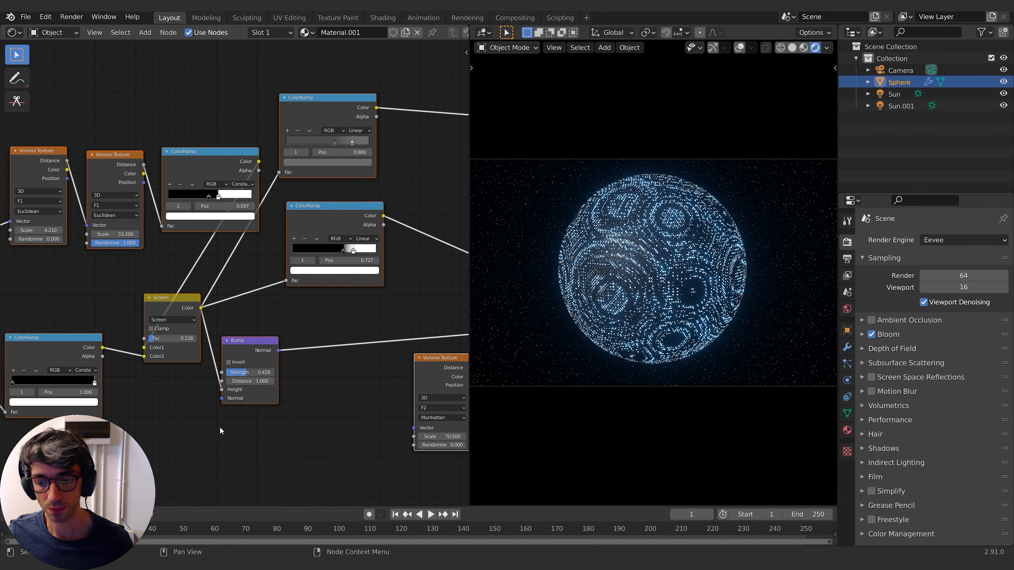
click(215, 413)
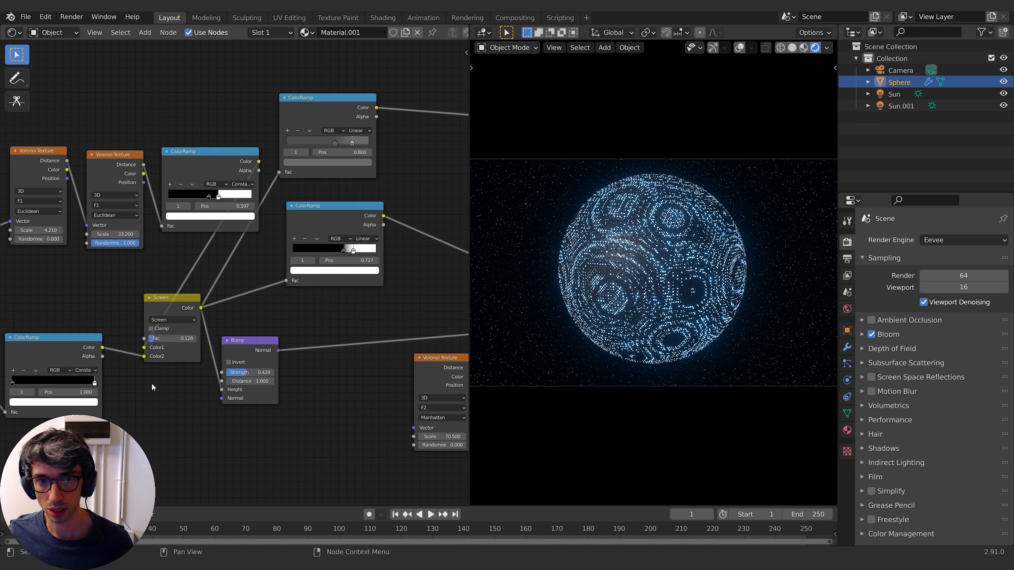
click(238, 167)
key(shift+d)
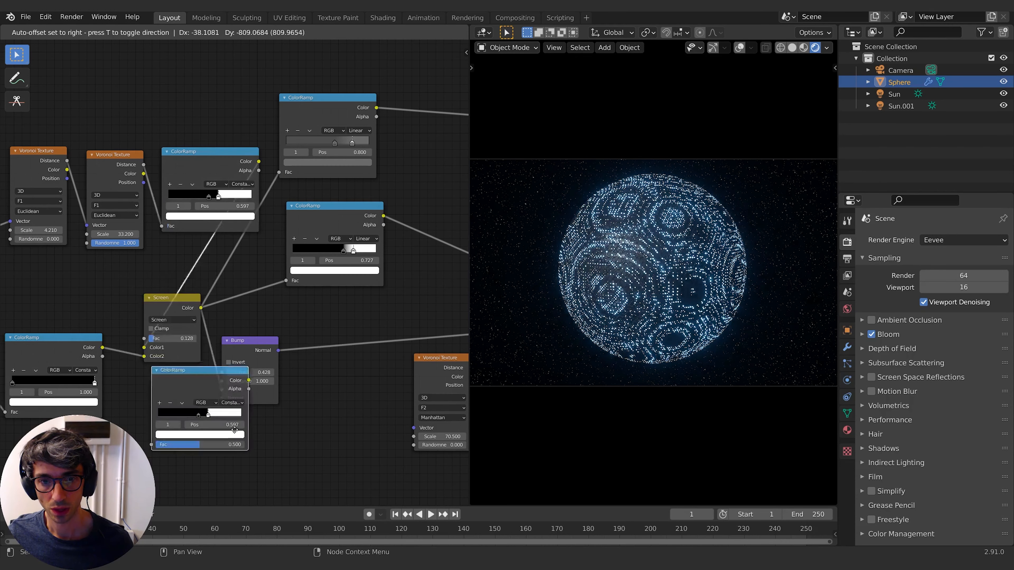
click(298, 451)
click(298, 450)
click(300, 455)
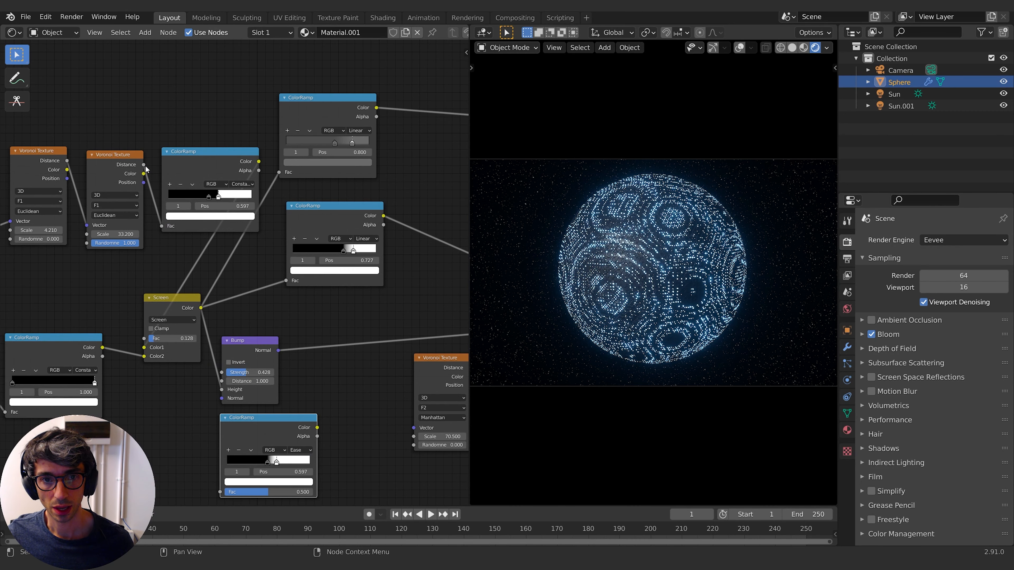
- Connect the 33.2-scale Voronoi's Distance to the copied ramp's Fac, and the ramp's Color to the Principled BSDF's Emission Strength
drag(144, 165, 219, 492)
key(a)
key(g)
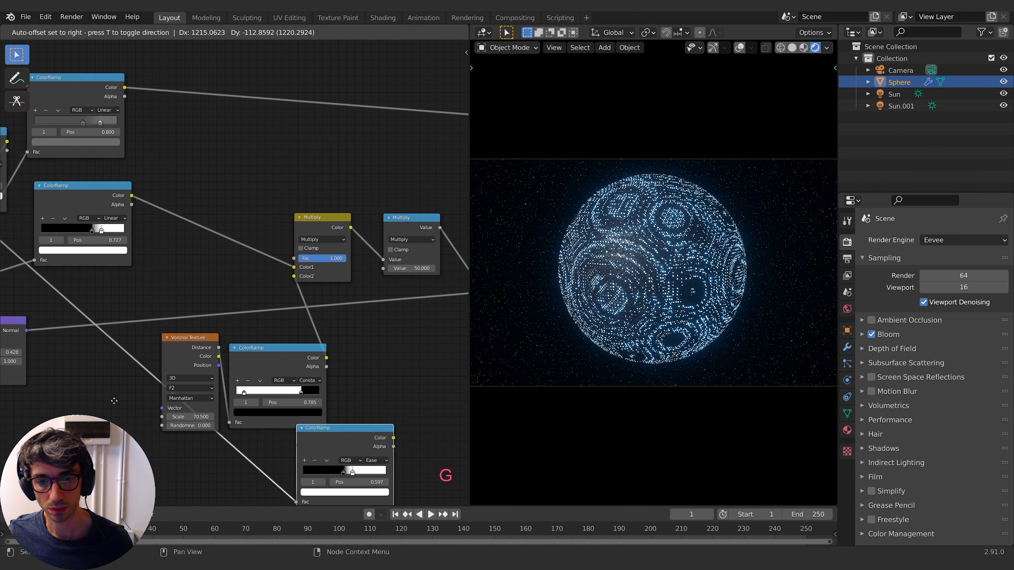
click(428, 335)
key(g)
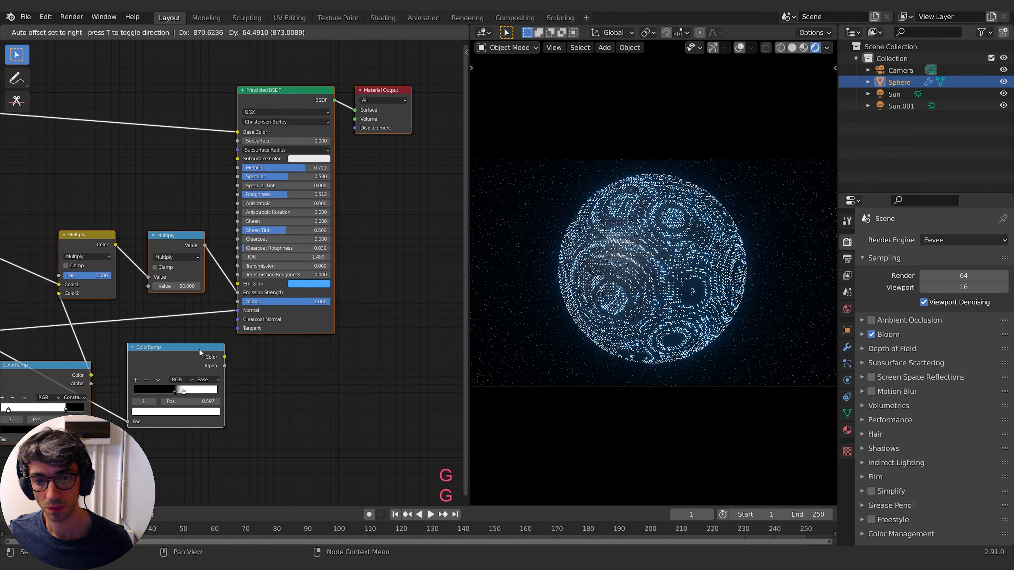
click(218, 352)
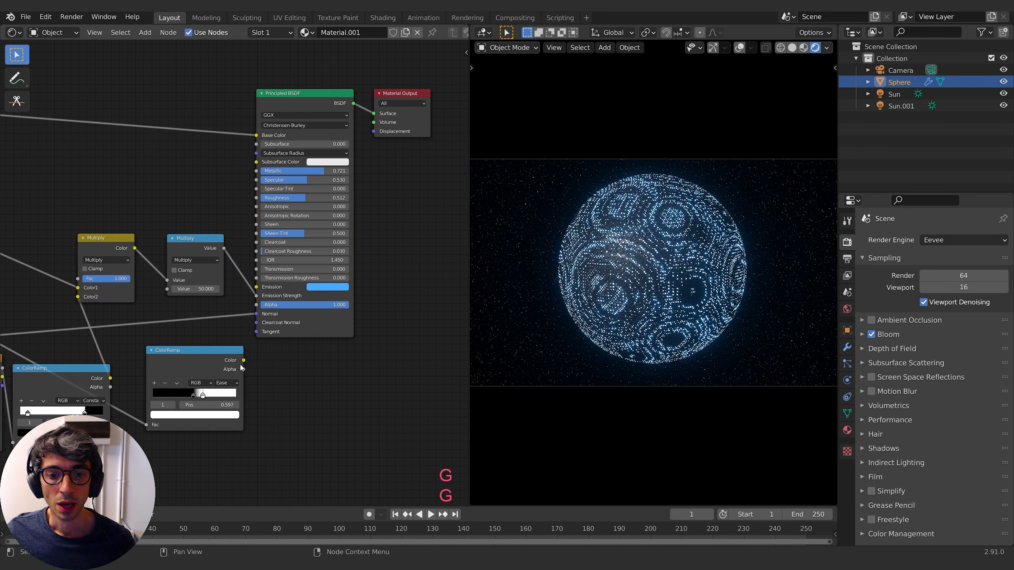
drag(241, 365, 259, 296)
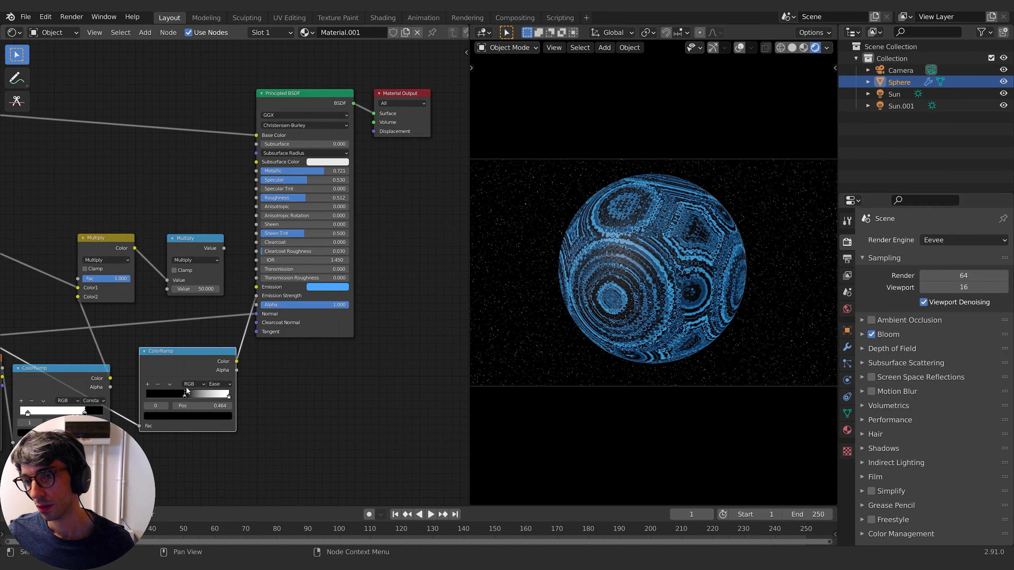
- Move the Ease ramp's black stop to about 0.503 and shift the ramp node away from the Principled BSDF
mouse_move(186, 385)
mouse_down()
mouse_move(158, 385)
mouse_move(196, 371)
mouse_move(180, 369)
mouse_up()
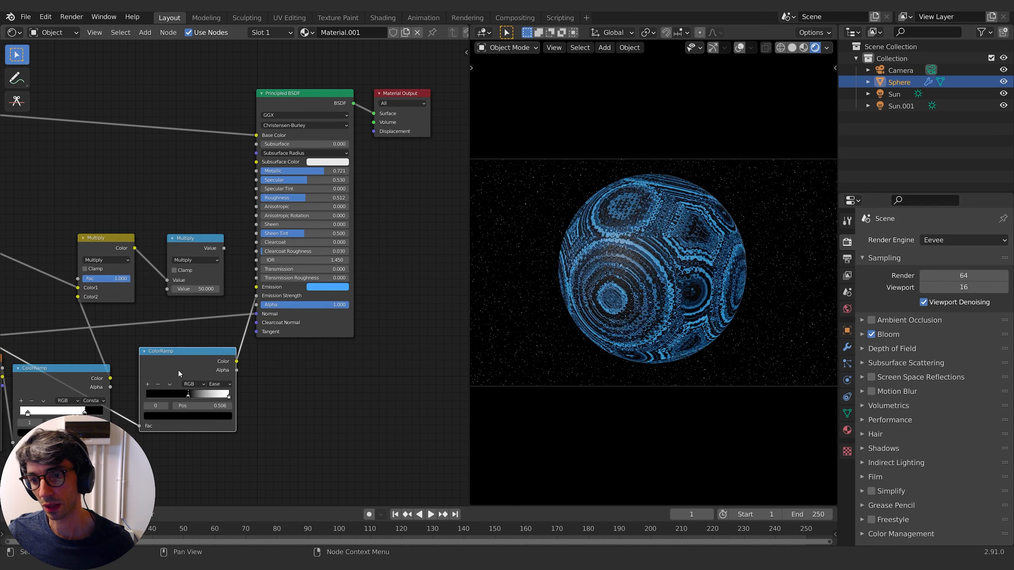
key(g)
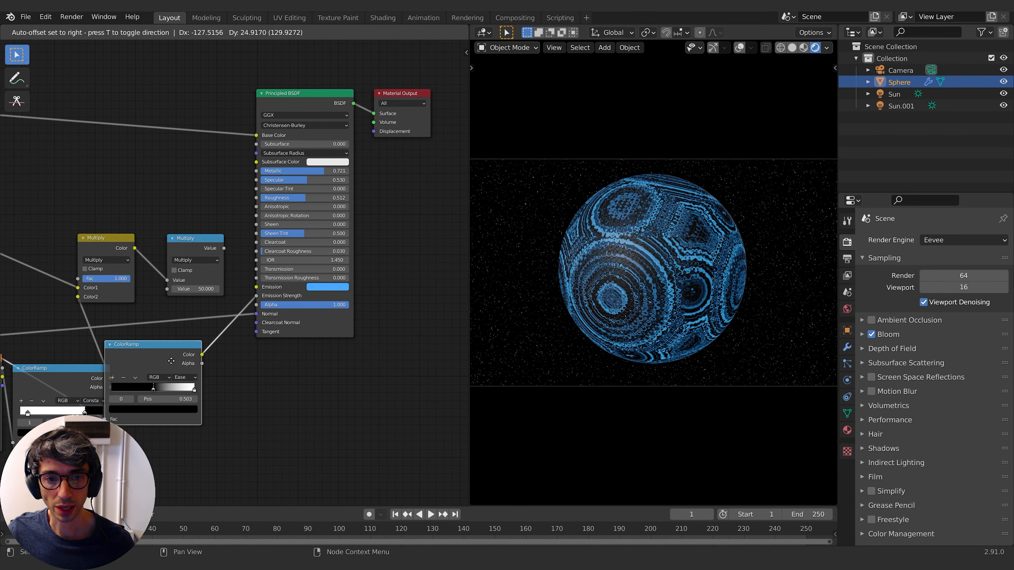
click(197, 404)
- Duplicate the Math Multiply node with value 50 and drop the copy below the Principled BSDF
click(192, 245)
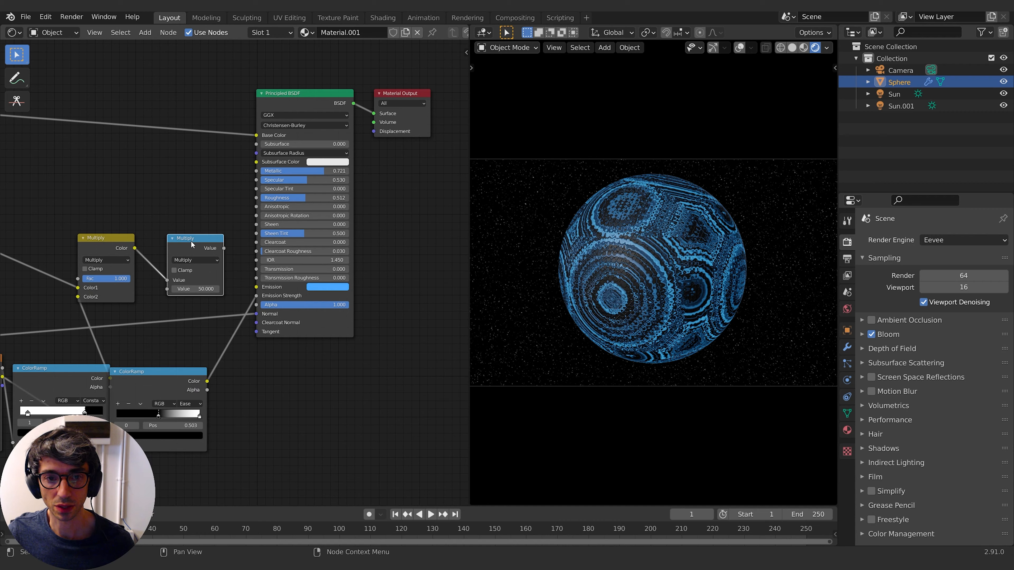
key(shift+d)
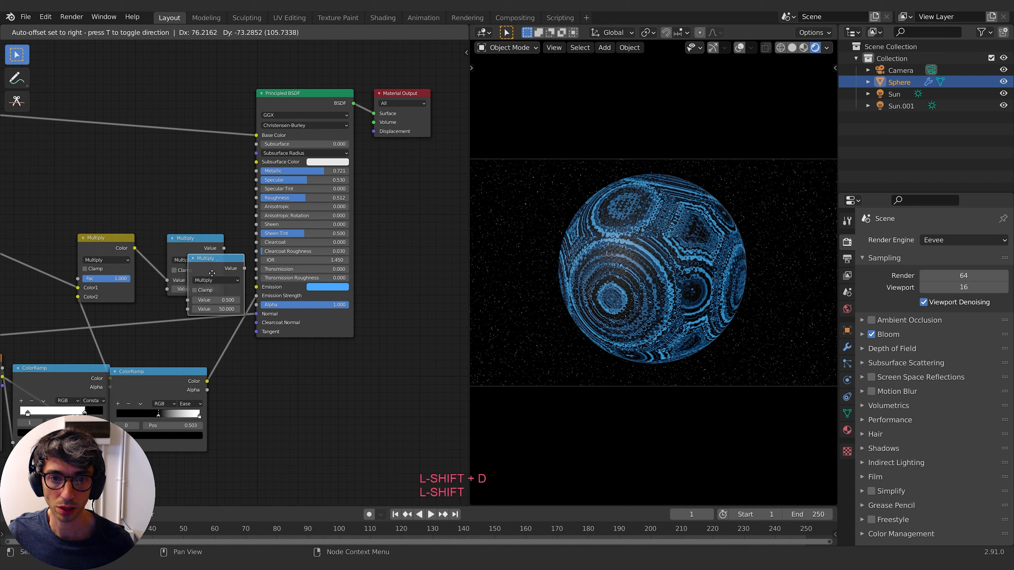
click(278, 393)
key(a)
key(g)
click(268, 207)
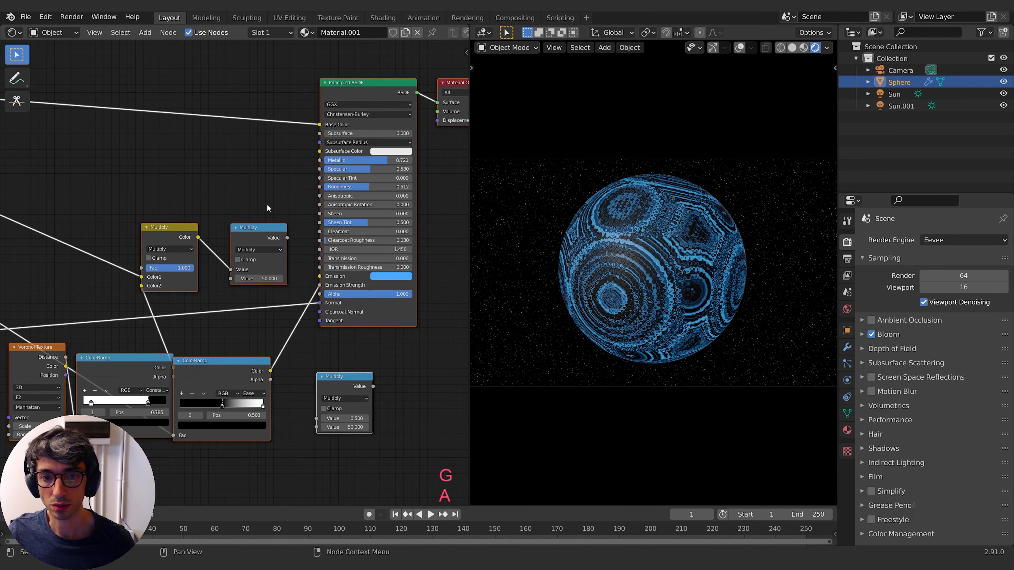
- Shift both original Multiply nodes away from the Principled BSDF and place the copied Math Multiply node in the gap
click(273, 239)
shift+click(173, 240)
key(g)
click(98, 236)
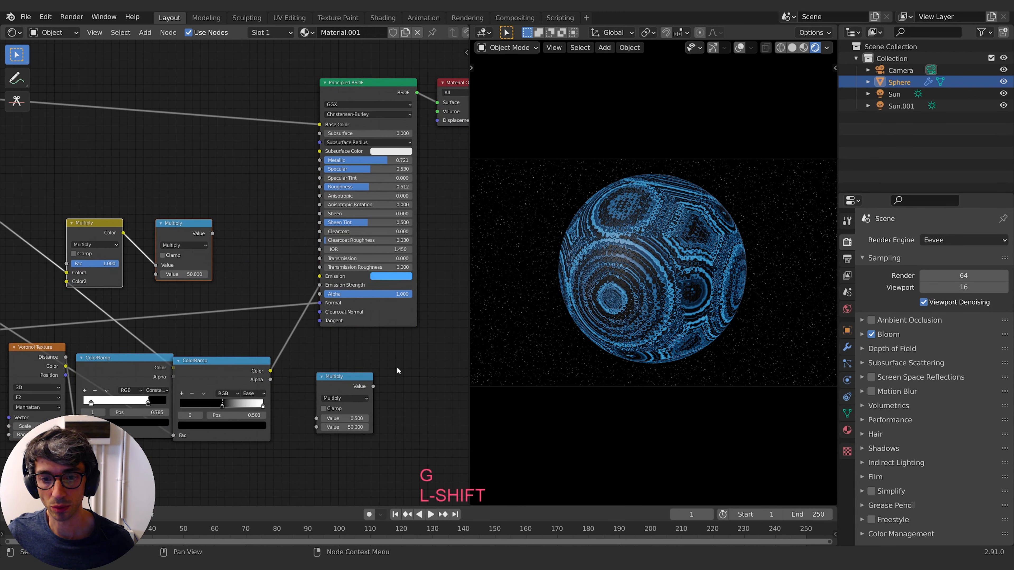
click(343, 383)
key(g)
click(218, 237)
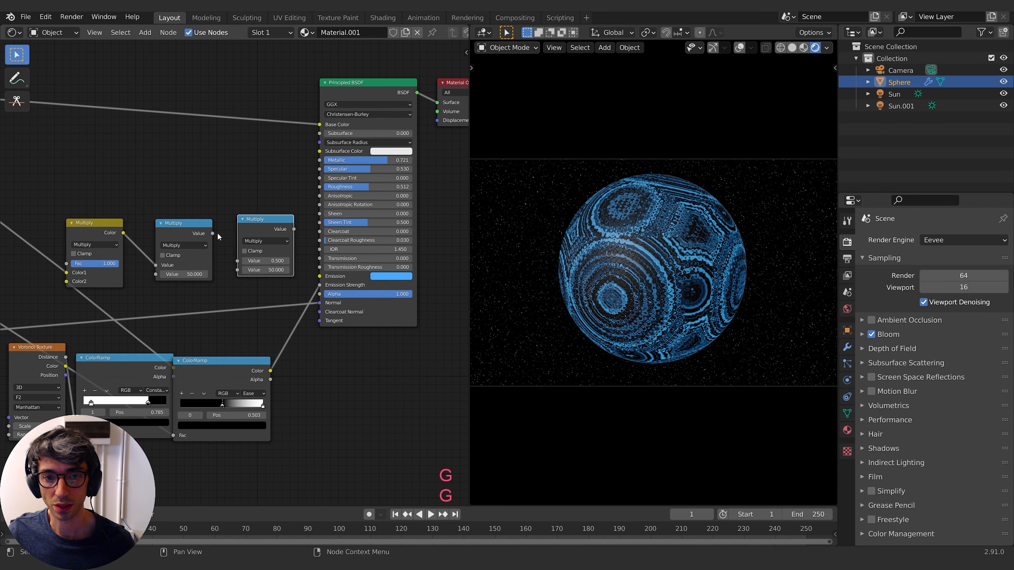
- Feed the first Math Multiply and the Ease ramp's Color into the copied Multiply, and connect its output to Emission Strength
drag(212, 233, 237, 261)
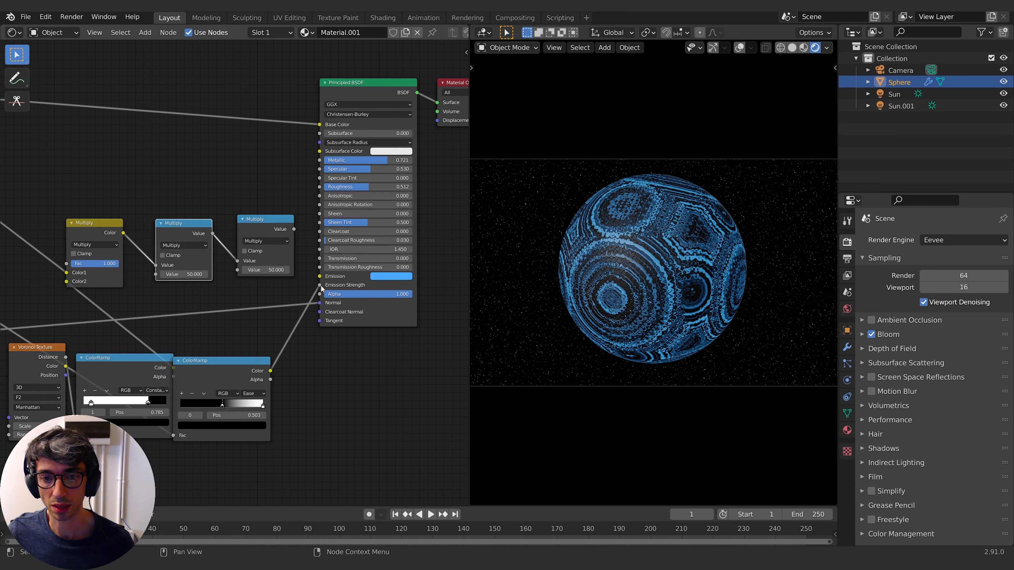
drag(320, 285, 237, 270)
drag(294, 229, 319, 284)
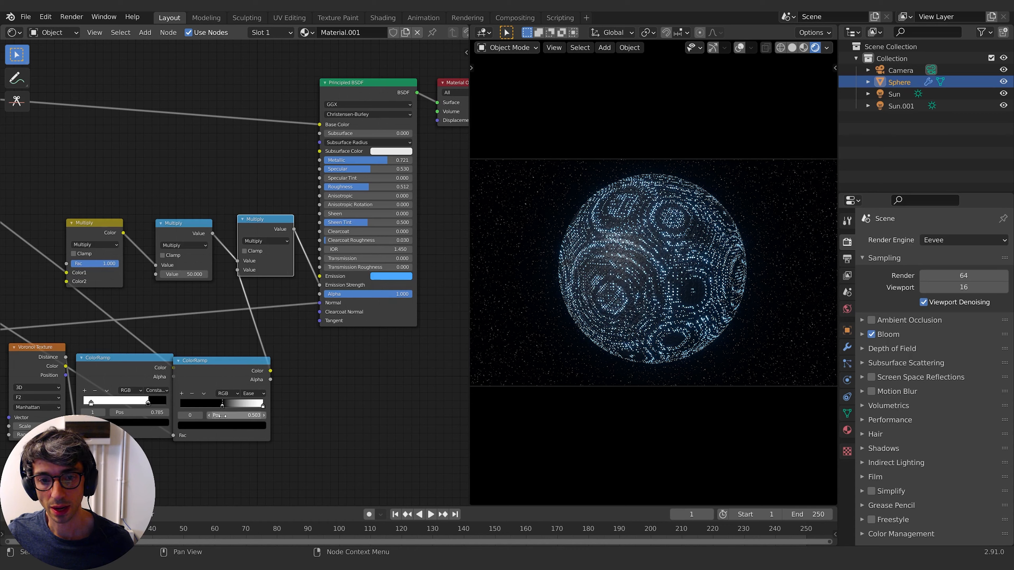
- Move the Ease ramp's black stop to about 0.652 and raise the speckle Voronoi's randomness
drag(223, 404, 239, 387)
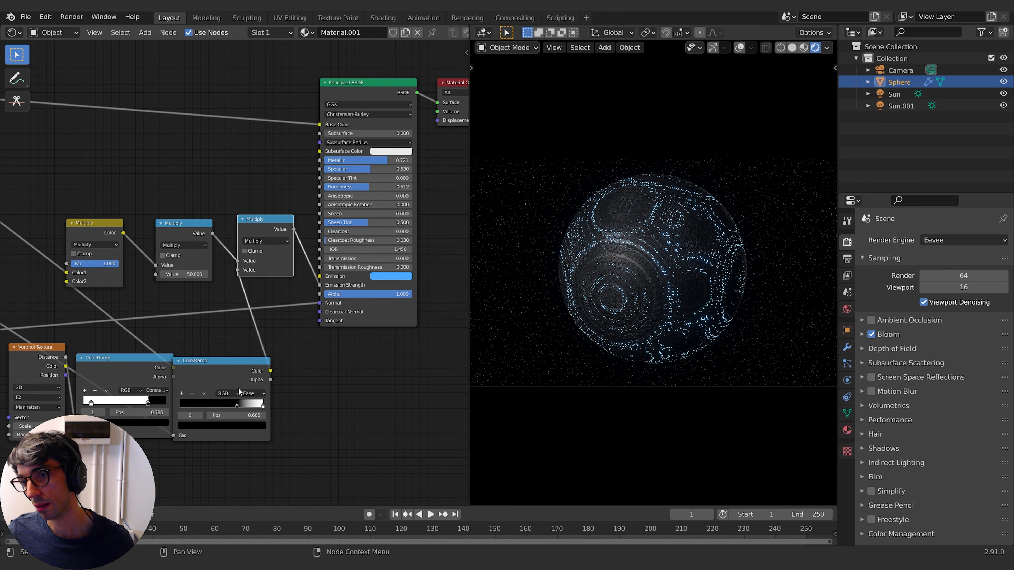
drag(263, 404, 232, 401)
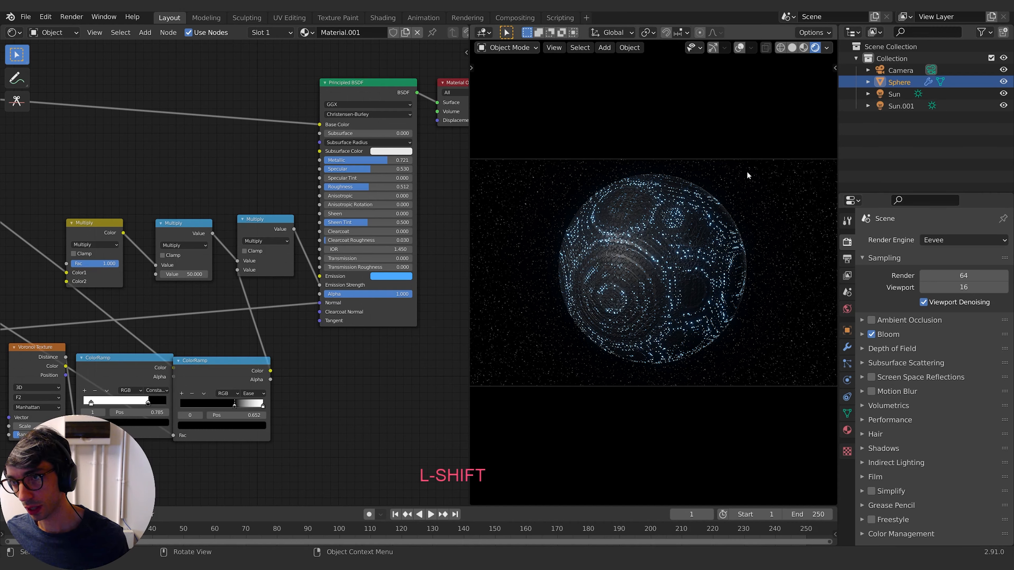
- Duplicate the planet sphere in place and scale the copy up slightly, showing the viewport overlays only while editing
key(shift+alt+z)
key(shift+d)
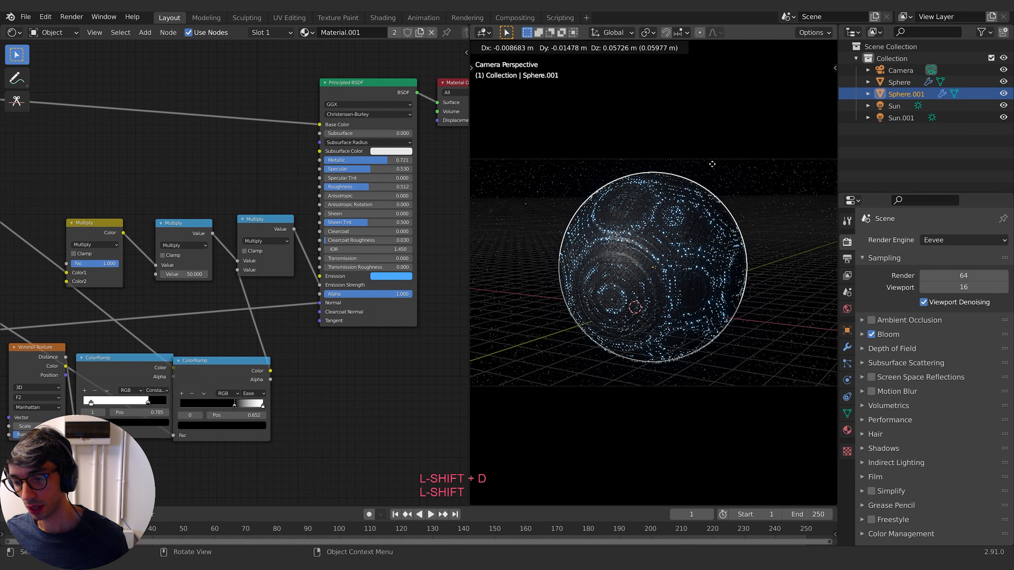
key(Escape)
key(s)
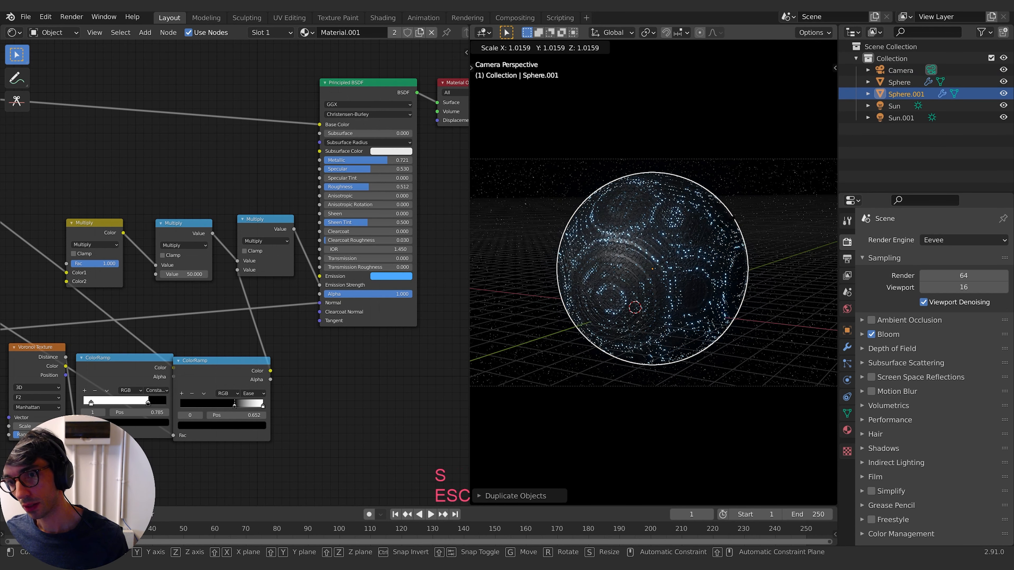
click(734, 217)
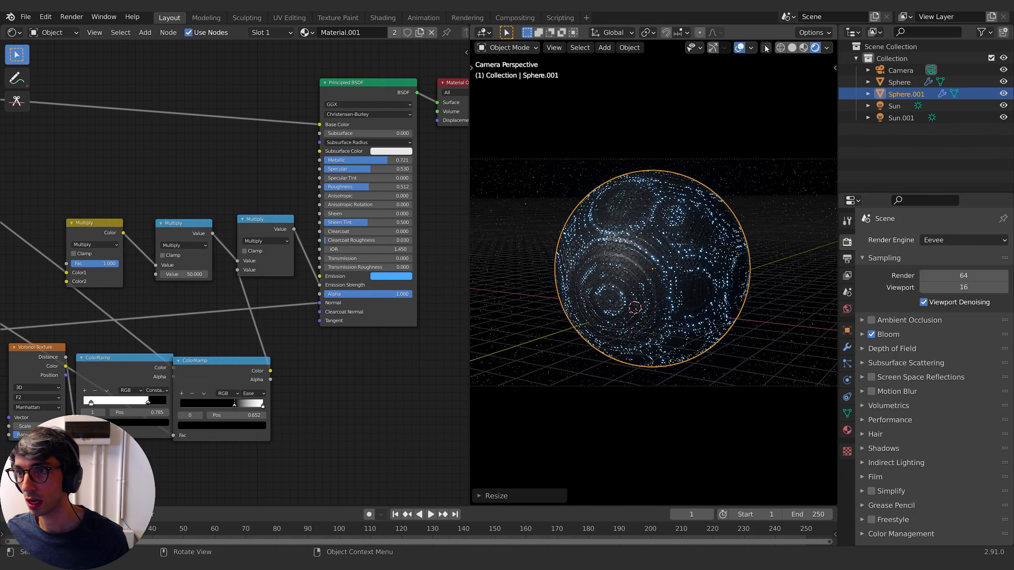
click(740, 48)
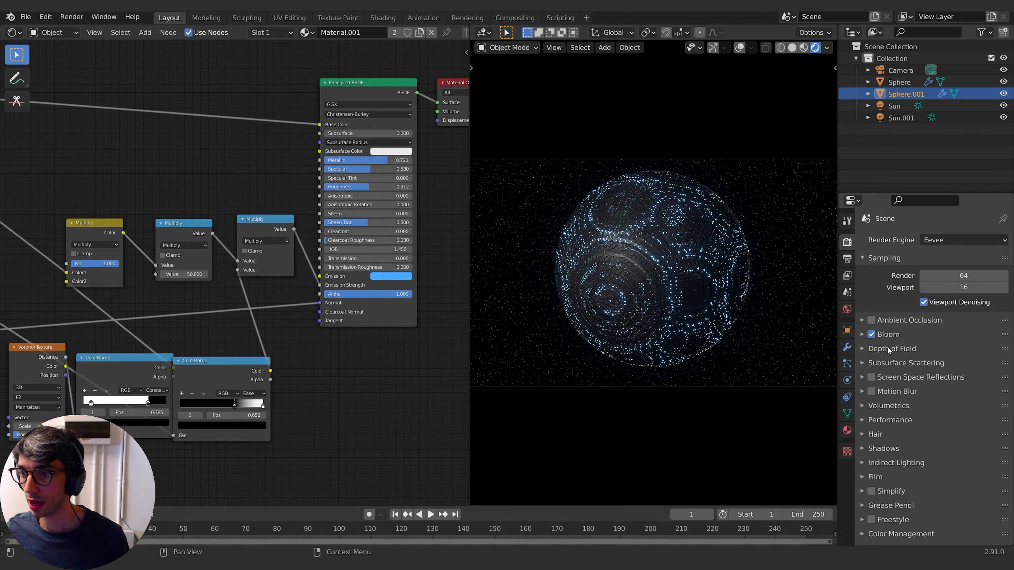
- Unlink the planet's material from the enlarged sphere copy and give it a new material
click(847, 430)
click(973, 287)
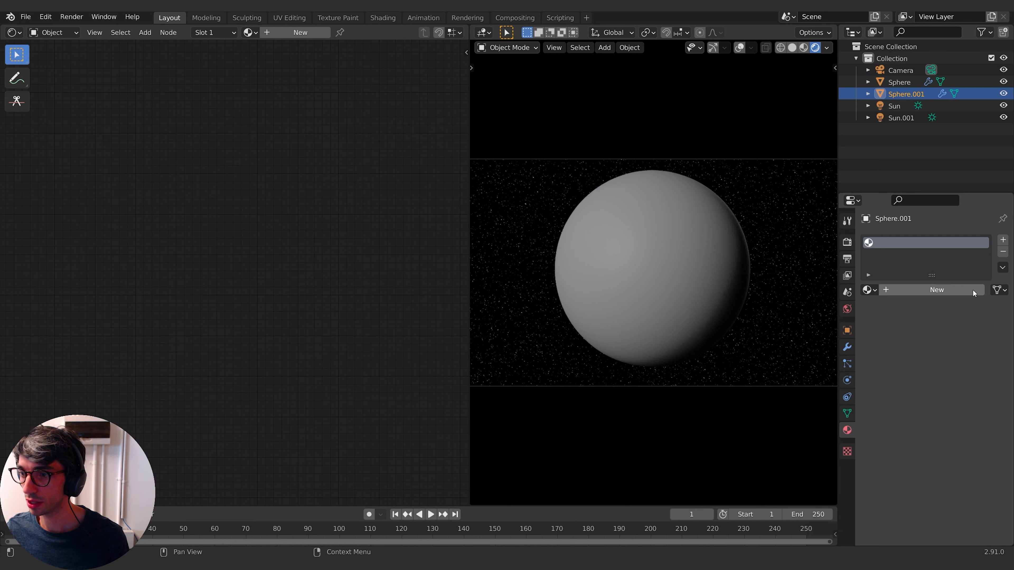
click(920, 291)
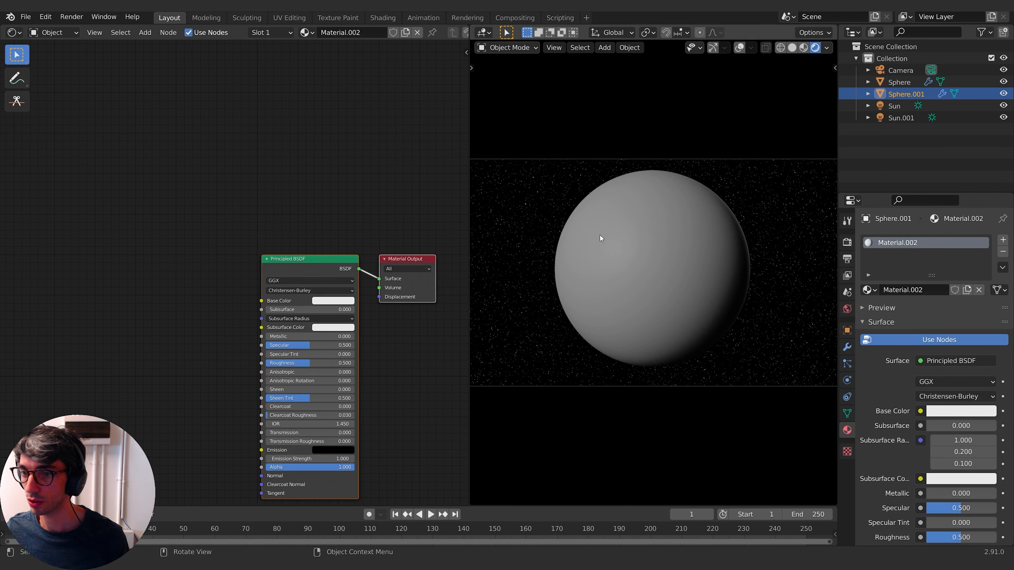
- Set the outer sphere material's blend mode to Alpha Hashed and its shadow mode to None
click(466, 53)
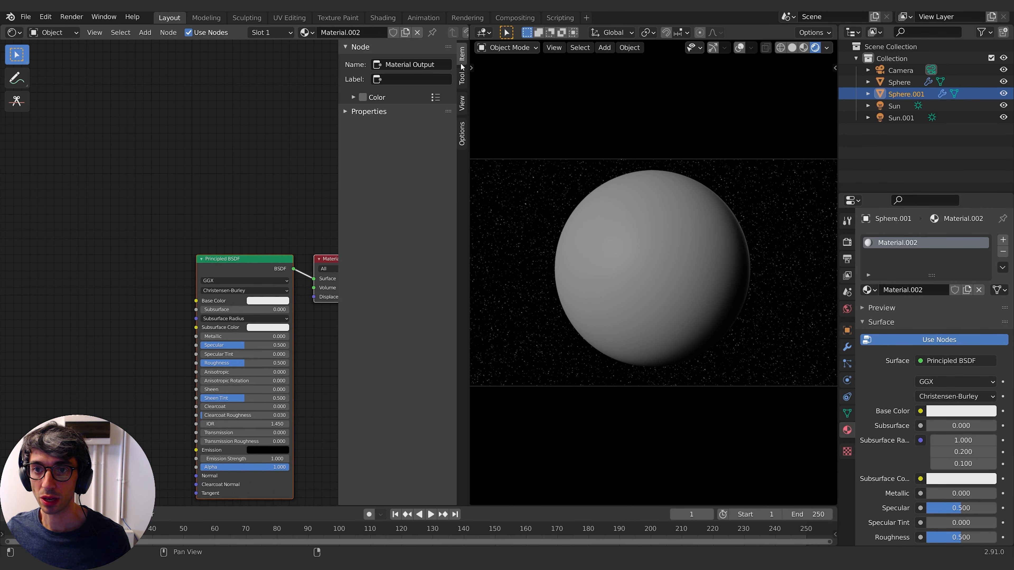
click(462, 137)
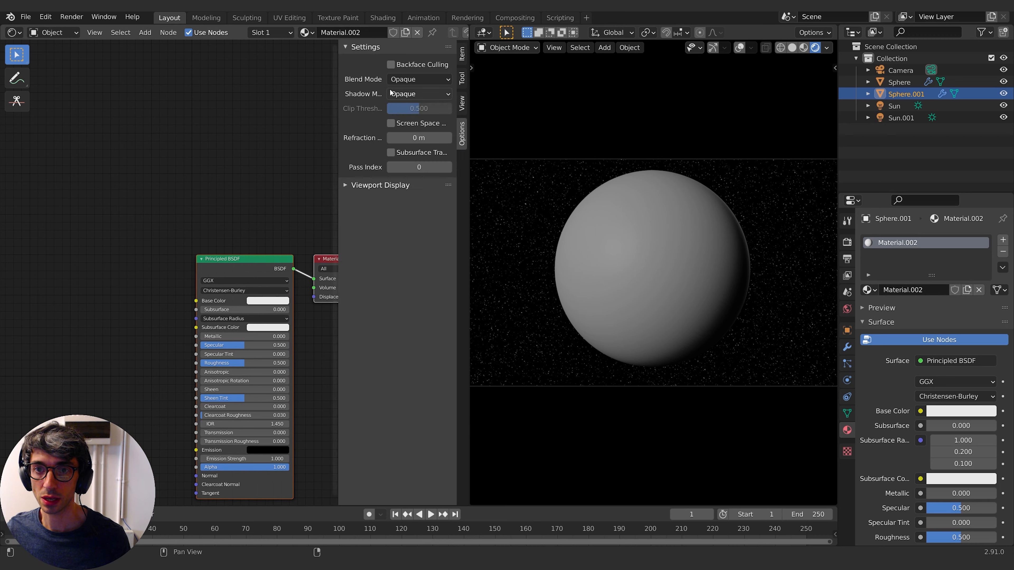
click(402, 81)
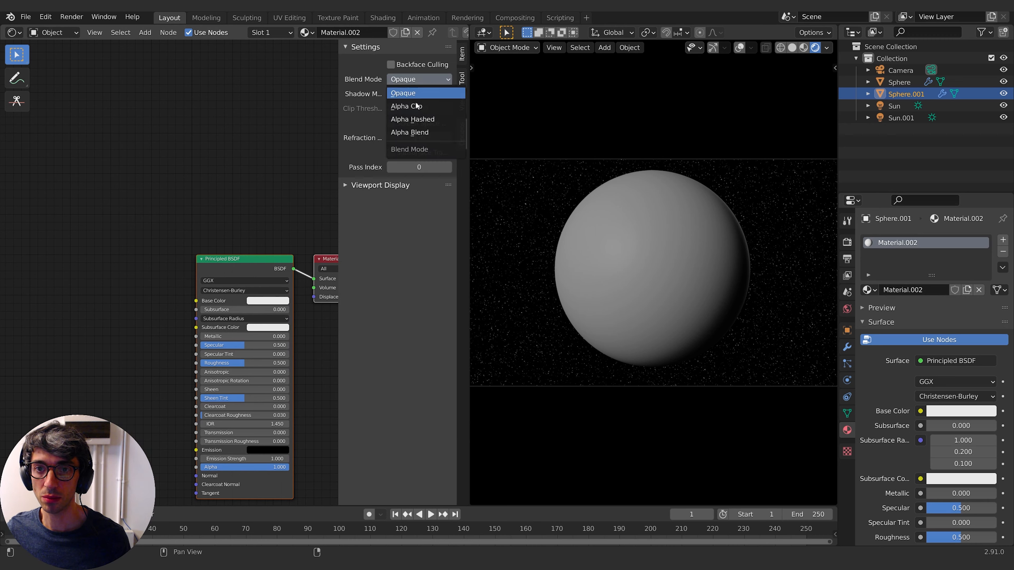
click(420, 132)
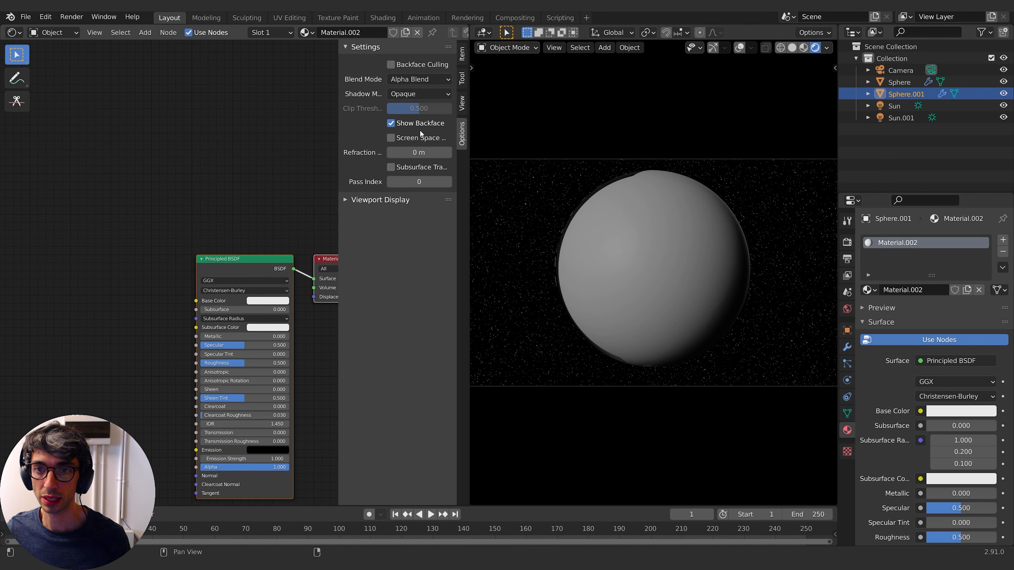
click(422, 94)
click(415, 107)
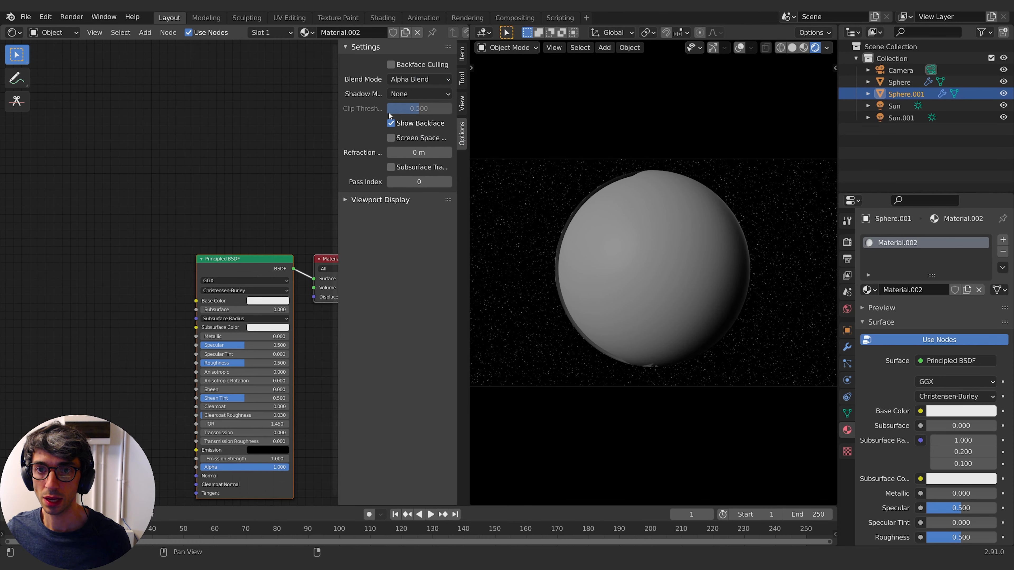
click(419, 79)
click(419, 119)
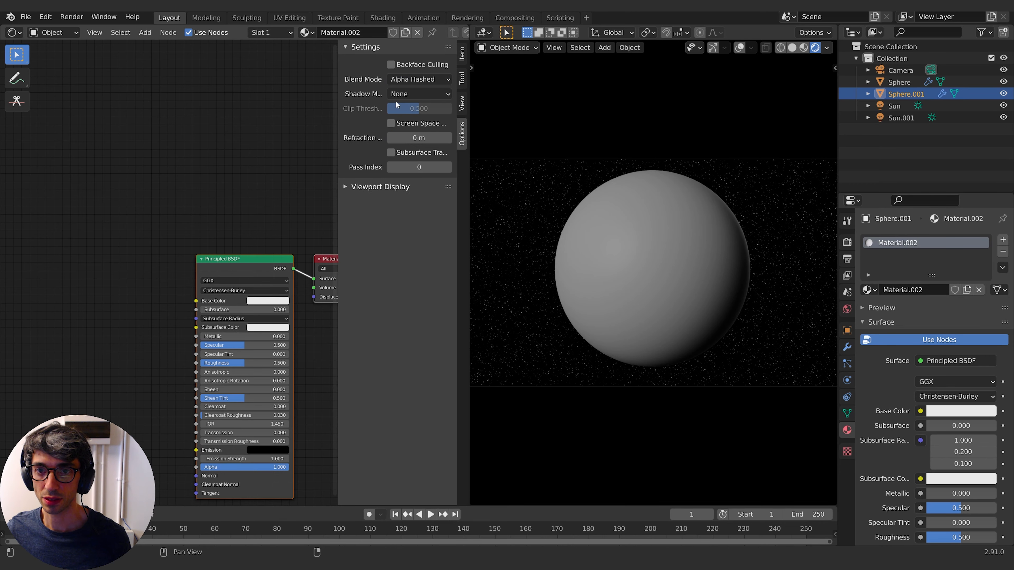
key(n)
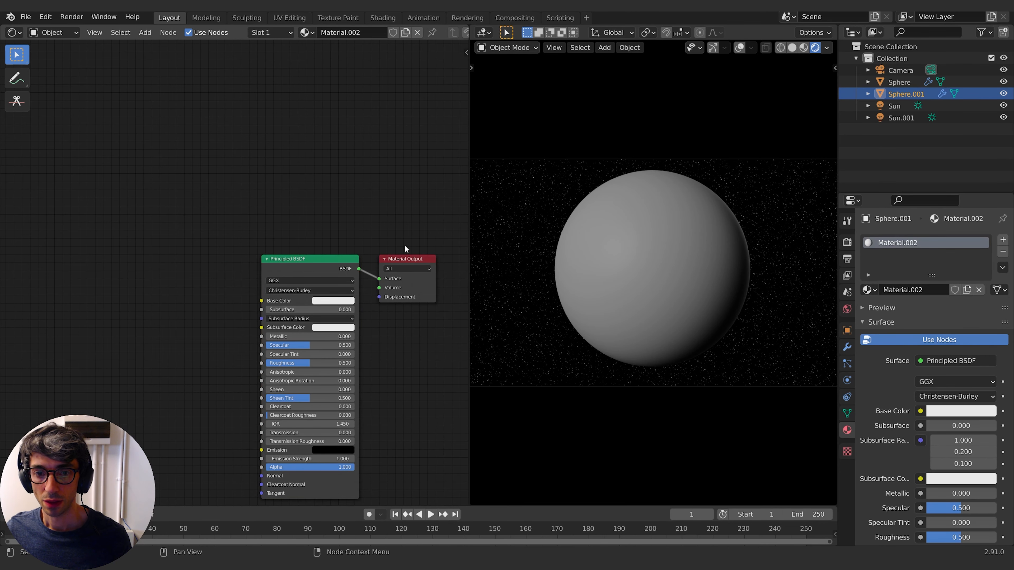
- Add a Noise Texture beside the Principled BSDF and feed its Fac output into Alpha
key(g)
key(a)
key(g)
click(394, 86)
click(210, 228)
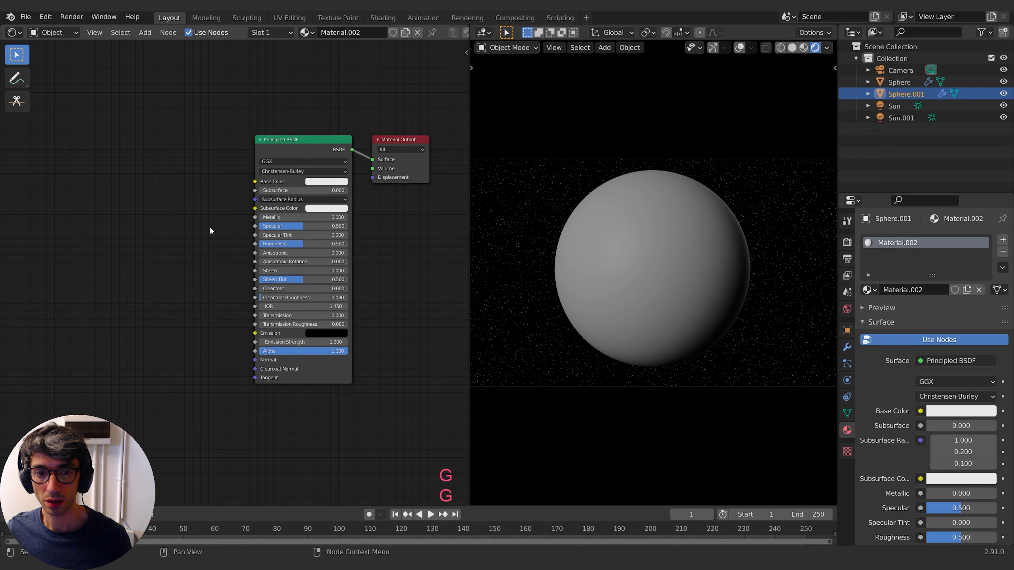
key(shift+g)
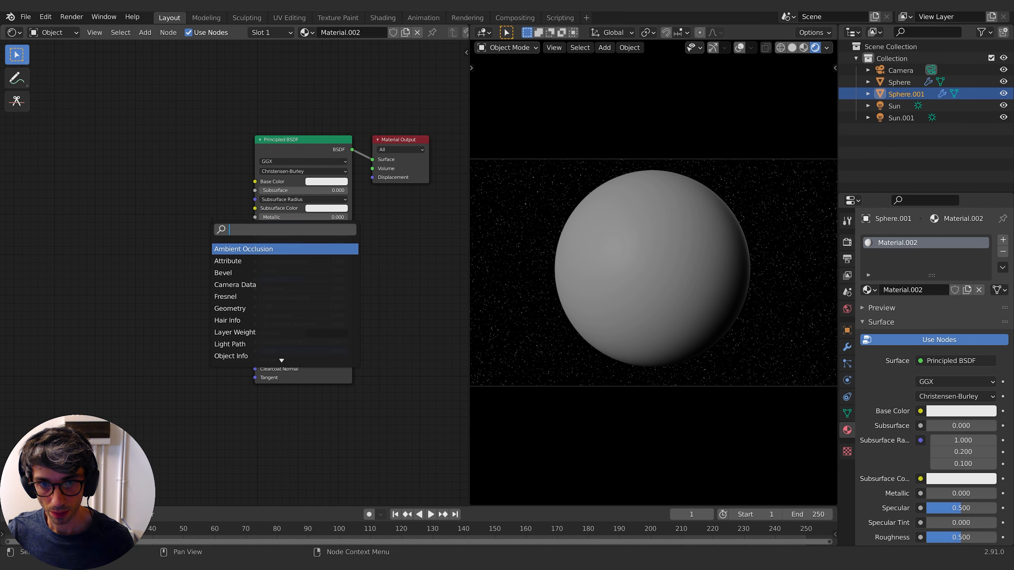
text(noise)
key(Return)
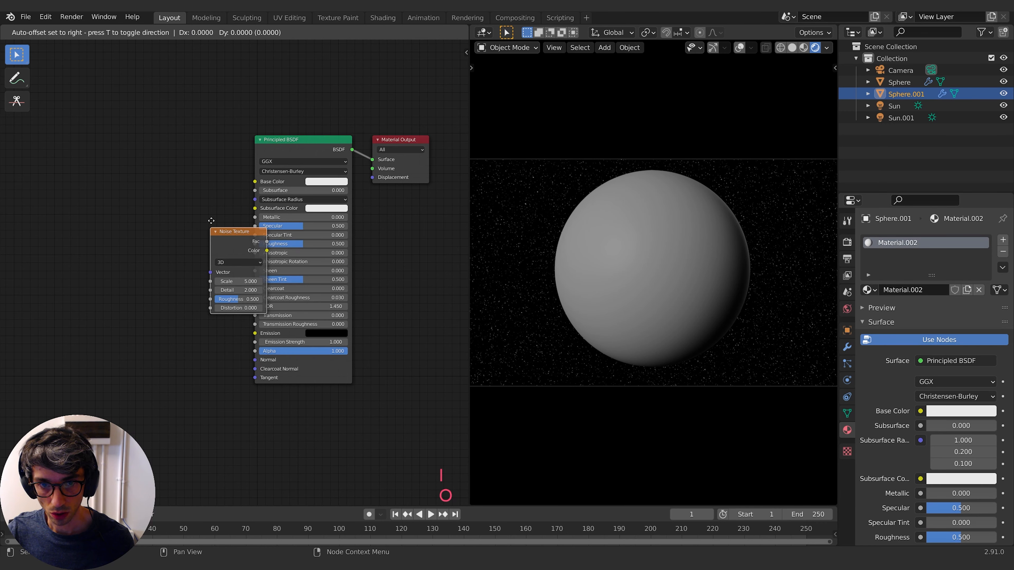
click(83, 241)
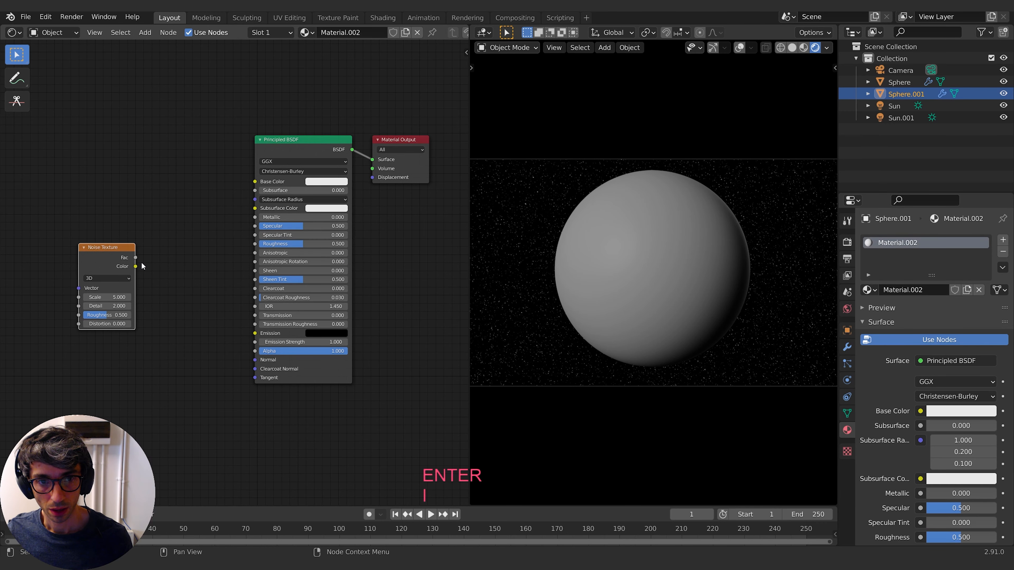
drag(135, 257, 255, 351)
- Insert a ColorRamp between the Noise Texture and Alpha, and move its black stop to about 0.467
key(shift+a)
click(204, 160)
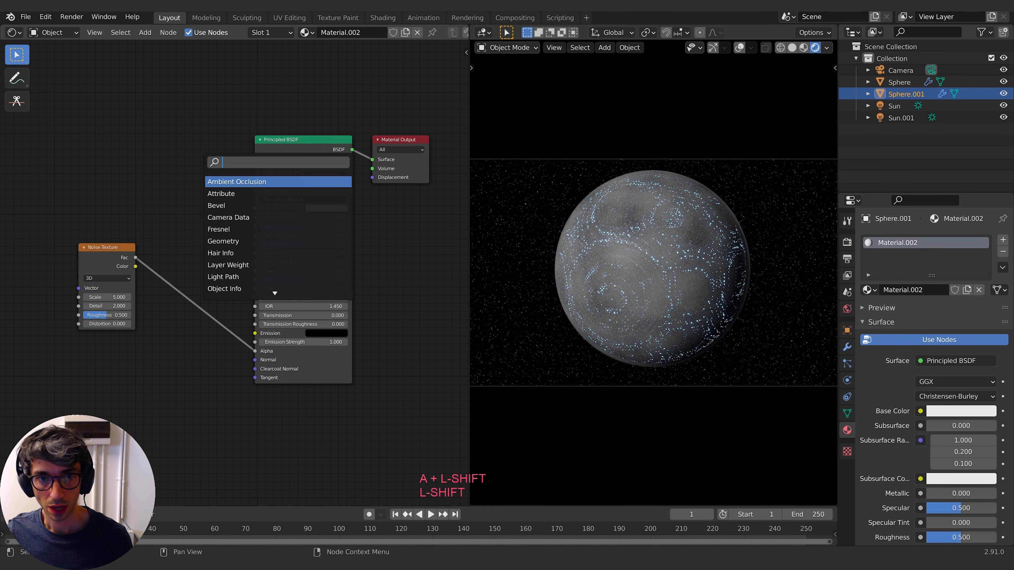
text(color)
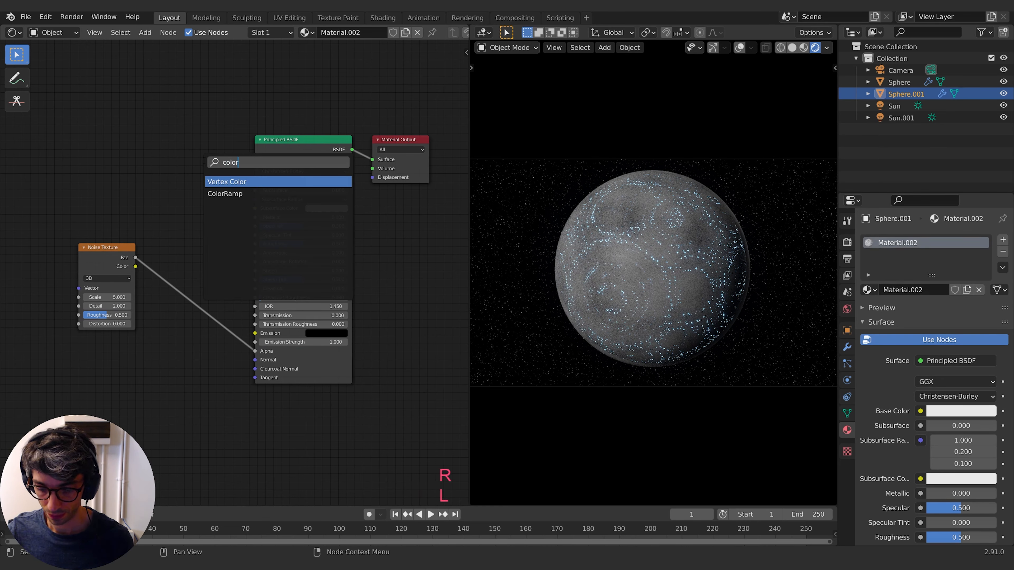
key(Return)
click(162, 239)
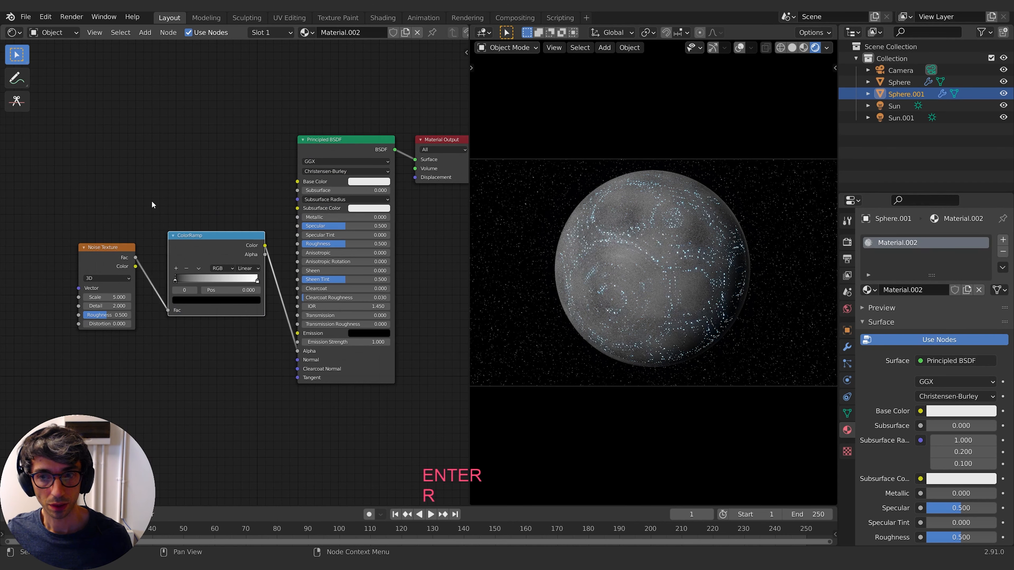
drag(175, 280, 218, 276)
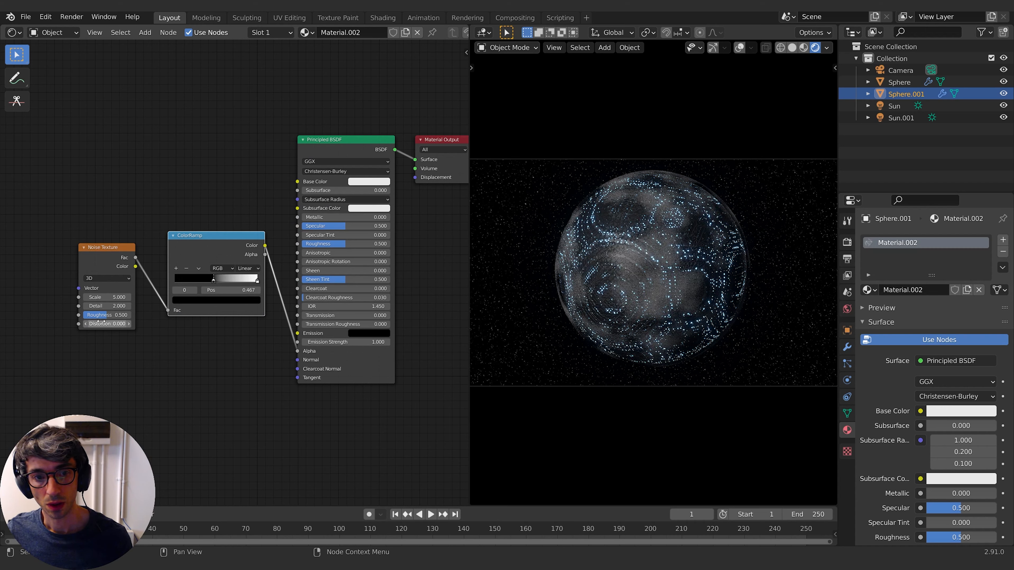
- Set the noise Distortion to 1.400 and move the ramp's white stop to about 0.582, keeping it pure white
drag(105, 324, 123, 324)
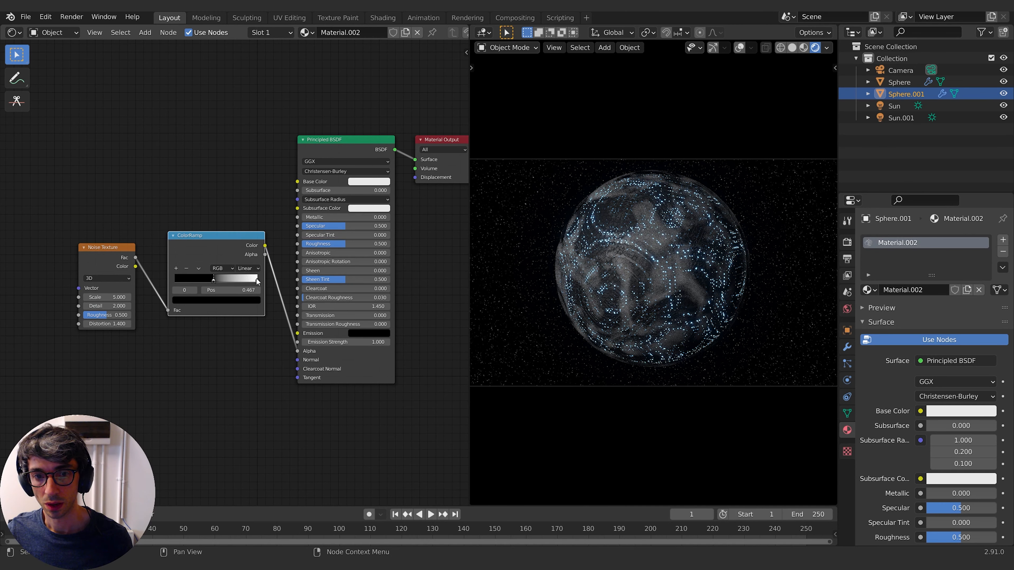
drag(233, 284, 221, 279)
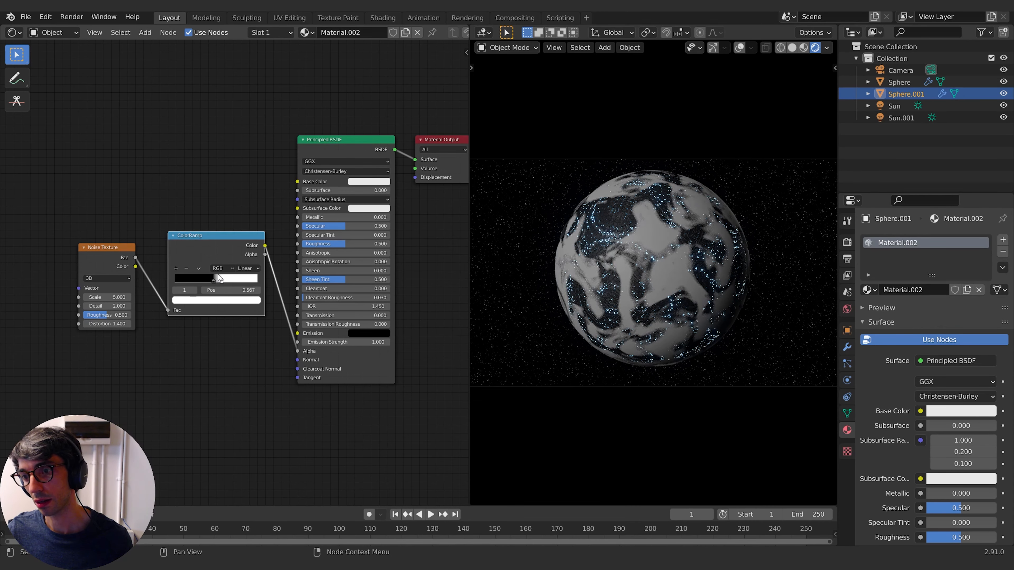
click(223, 300)
mouse_move(242, 188)
mouse_down()
mouse_move(244, 223)
mouse_move(242, 184)
mouse_up()
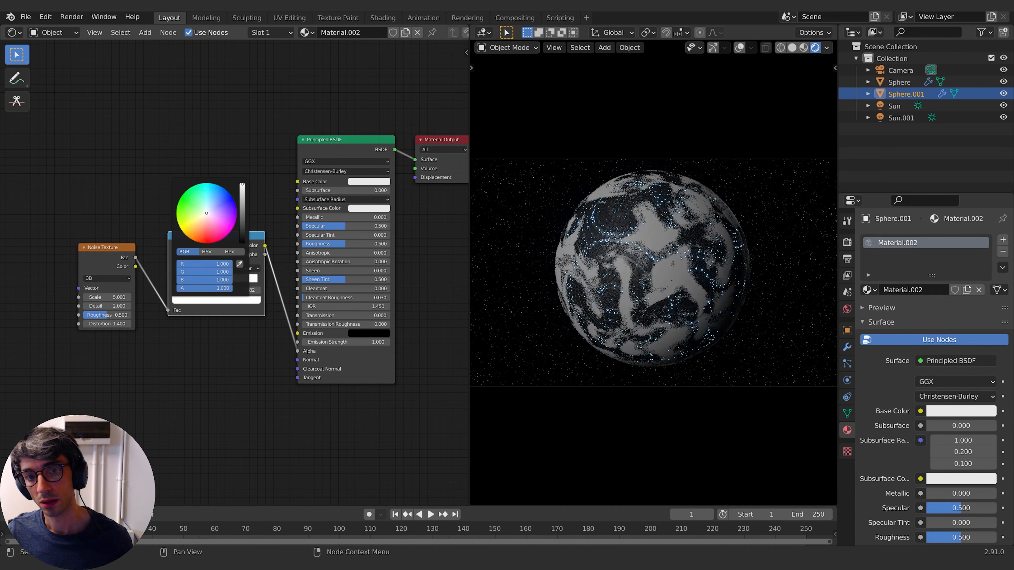
- Tint the Principled BSDF's Base Color a muted grey-blue
click(383, 182)
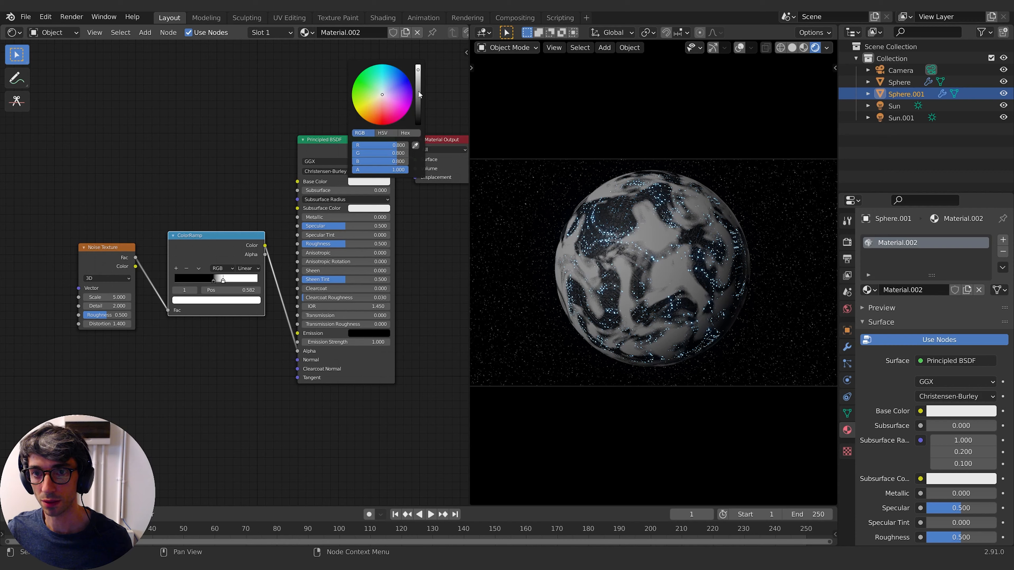
drag(419, 91, 384, 84)
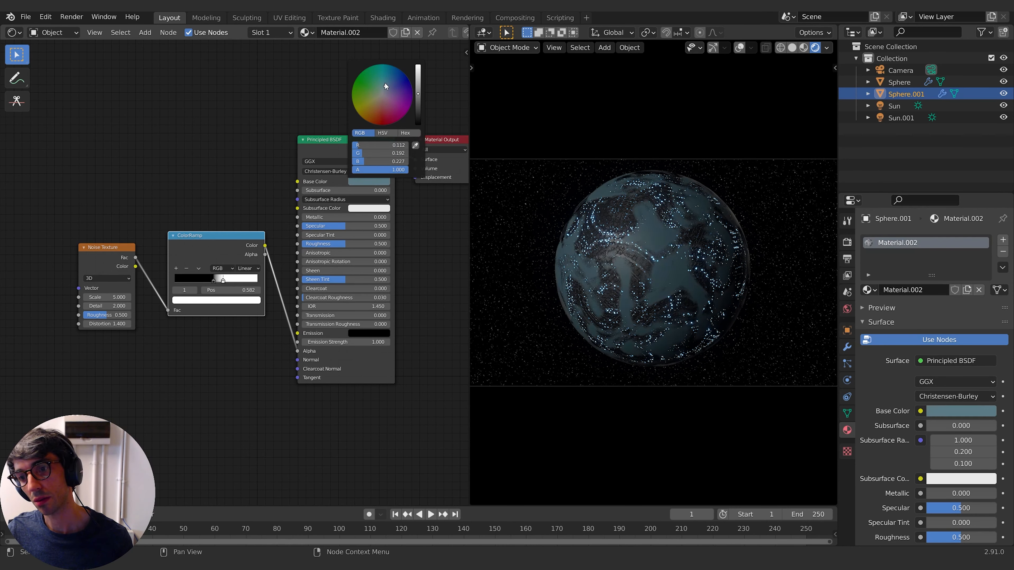
click(111, 193)
- Set the noise Detail to 5.600 and Distortion to -0.900, and the shader's Specular to 0 and Roughness to 0.979
mouse_move(104, 306)
mouse_down()
mouse_move(147, 306)
mouse_move(80, 324)
mouse_move(97, 324)
mouse_up()
drag(345, 226, 390, 243)
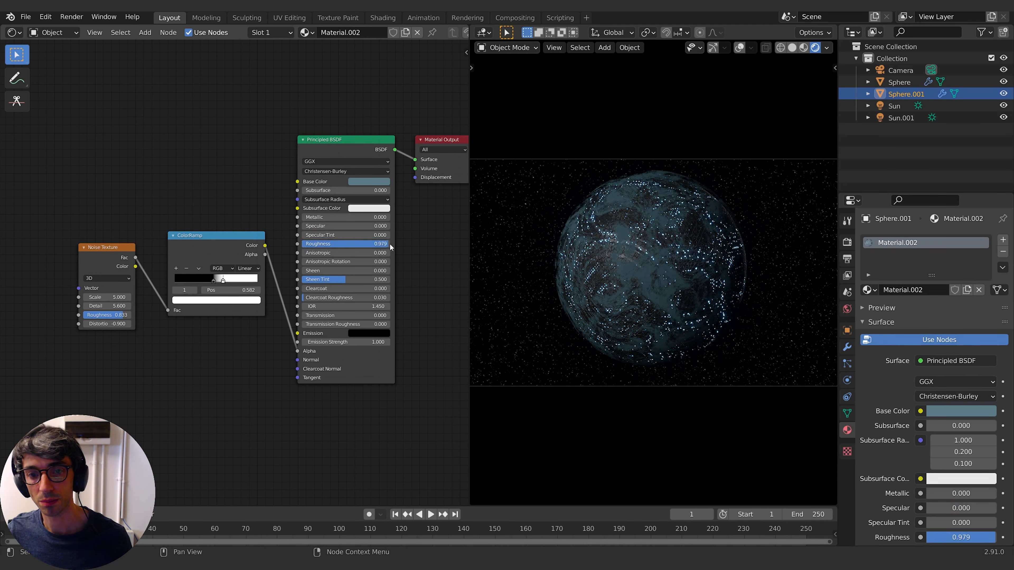
- Duplicate the ColorRamp above the original, feed it the noise Fac and connect its Color to Base Color
click(201, 239)
key(shift+d)
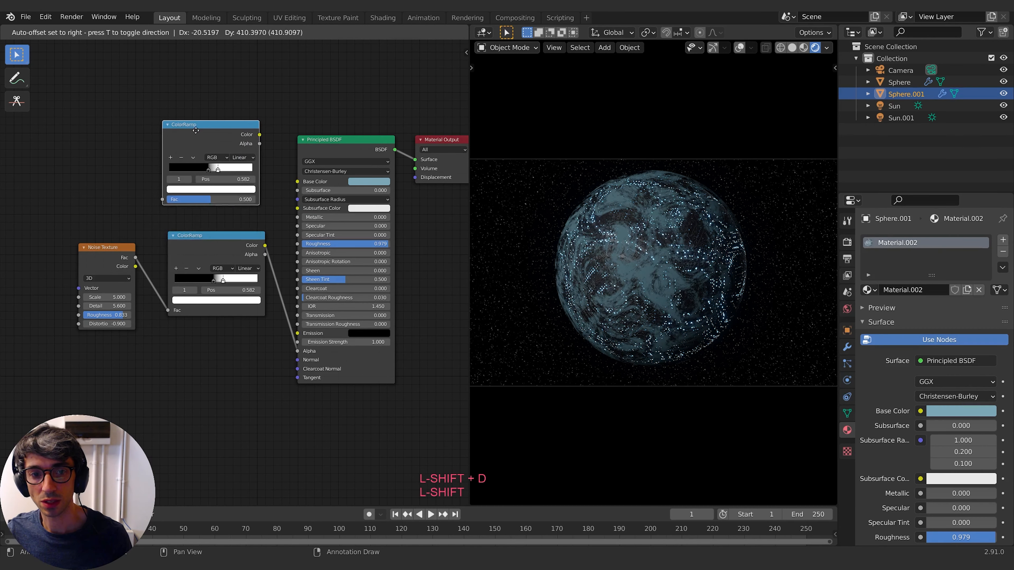
click(195, 129)
drag(136, 257, 163, 200)
drag(260, 136, 298, 181)
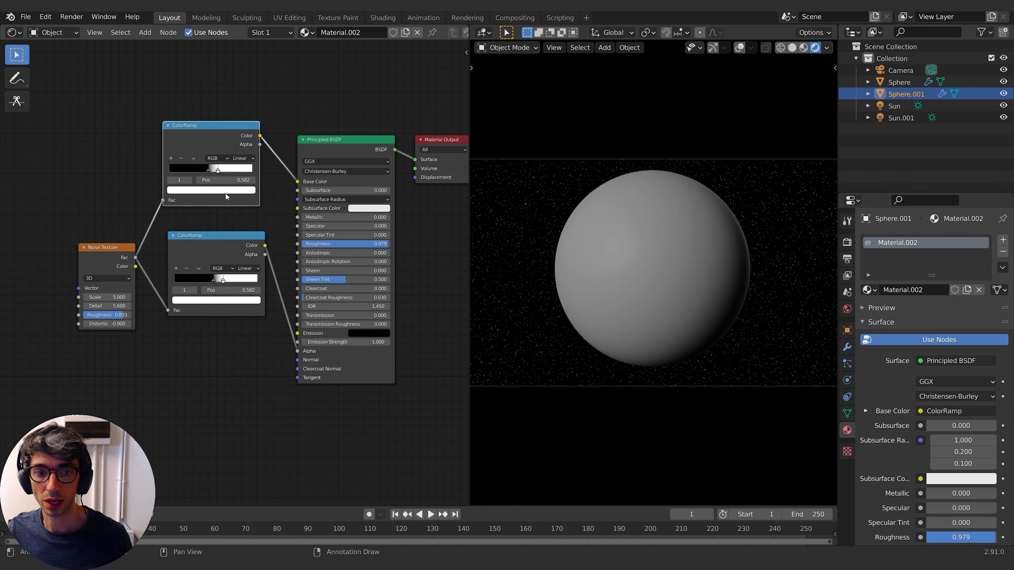
- Color the Base Color ramp's white stop teal and its black stop a dark slate blue
click(225, 191)
mouse_move(201, 103)
mouse_down()
mouse_move(212, 93)
mouse_move(202, 87)
mouse_move(238, 96)
mouse_move(238, 106)
mouse_move(238, 93)
mouse_up()
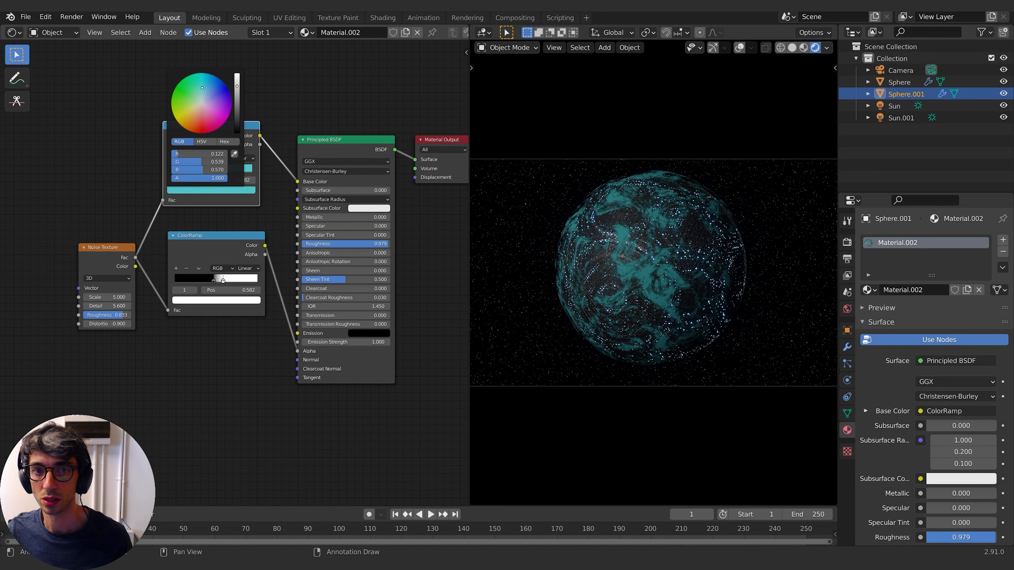
click(208, 170)
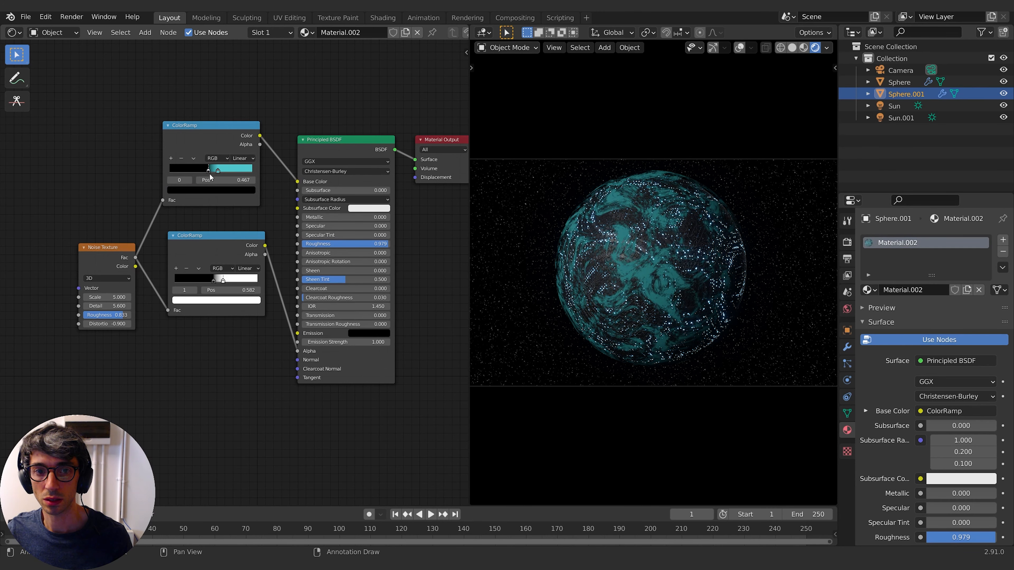
click(207, 189)
click(237, 112)
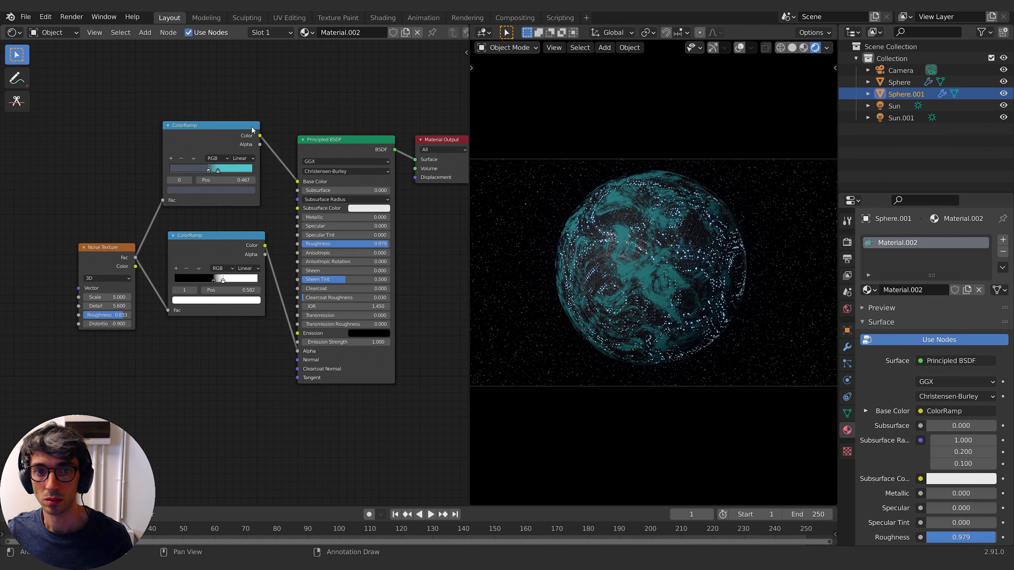
- Move the Base Color ramp's stops to about 0.476 and 0.903 and the Alpha ramp's white stop to 0.594, with noise Scale 2.660
drag(218, 170, 253, 167)
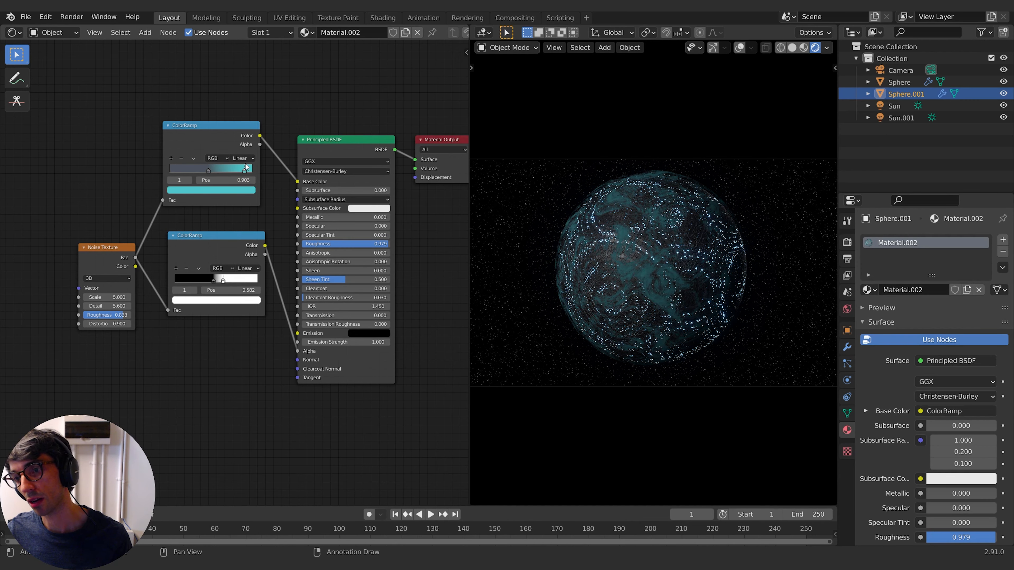
click(209, 170)
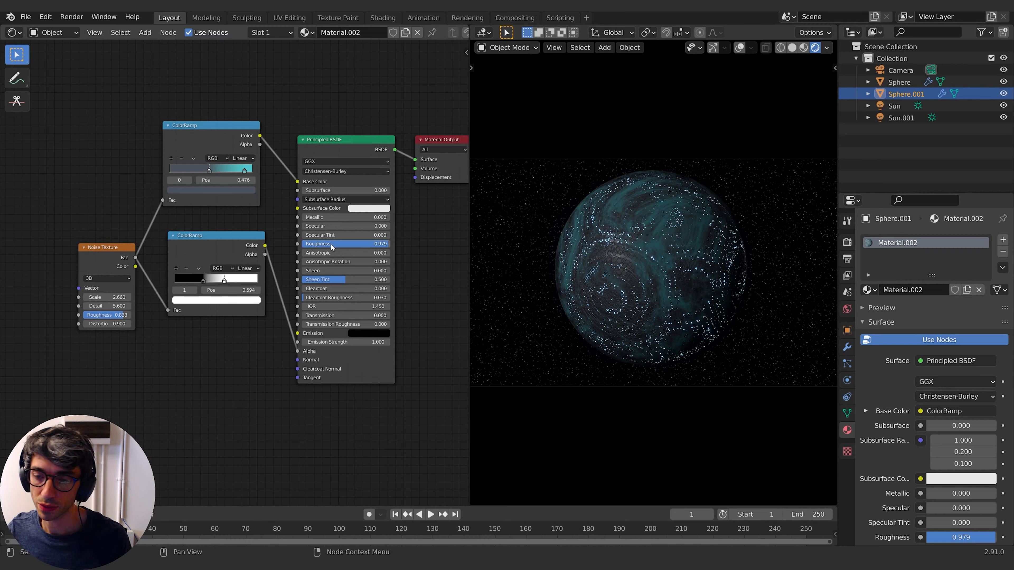
key(shift+a)
click(204, 374)
text(fr)
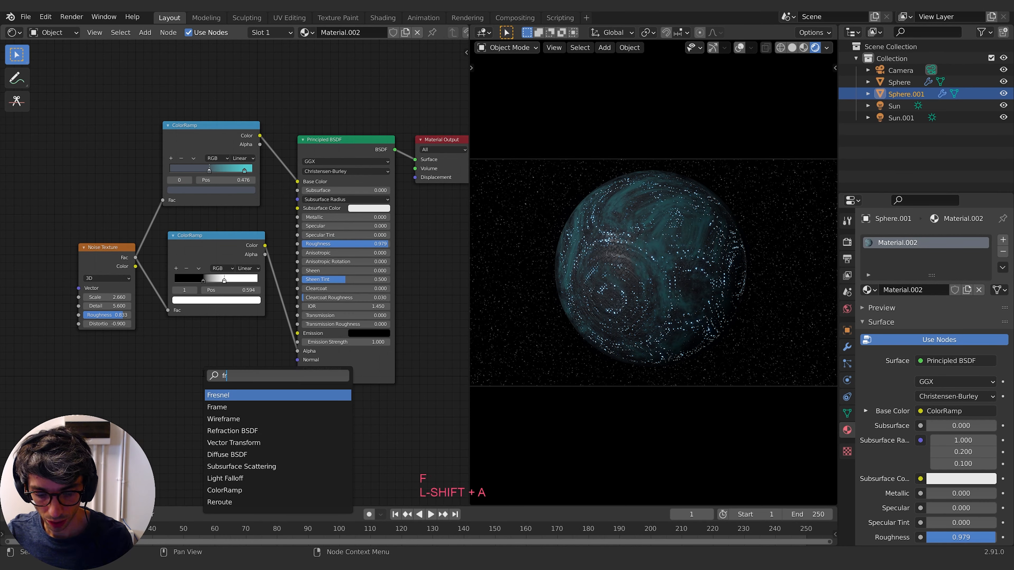
key(Return)
click(203, 373)
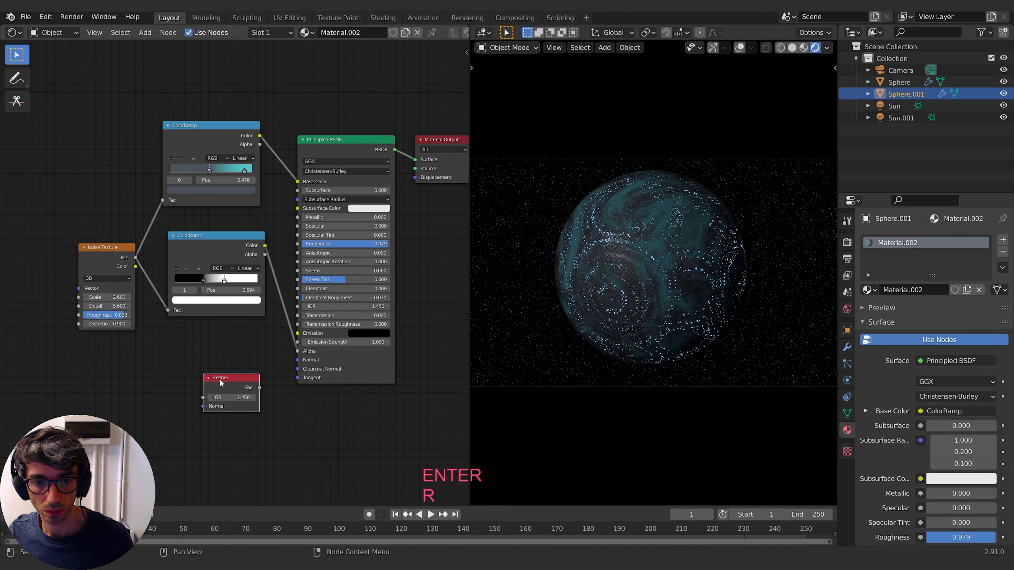
key(x)
key(shift+a)
click(240, 375)
text(lay)
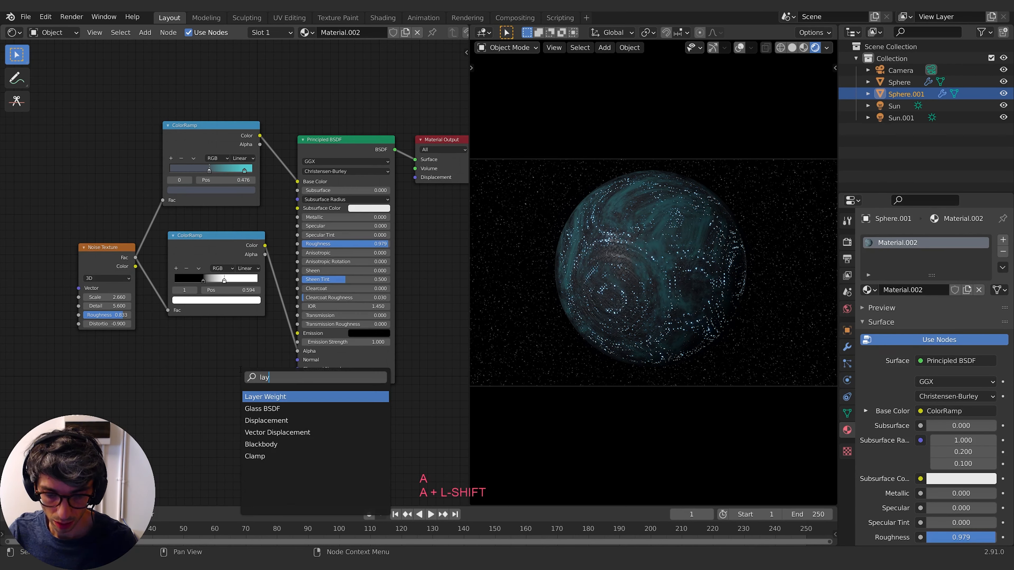
key(Return)
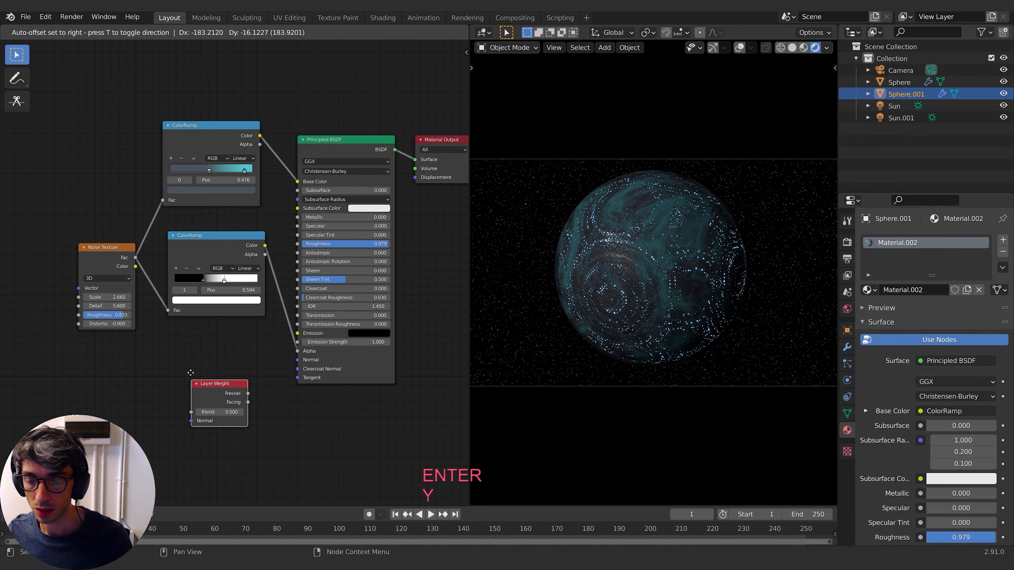
click(190, 372)
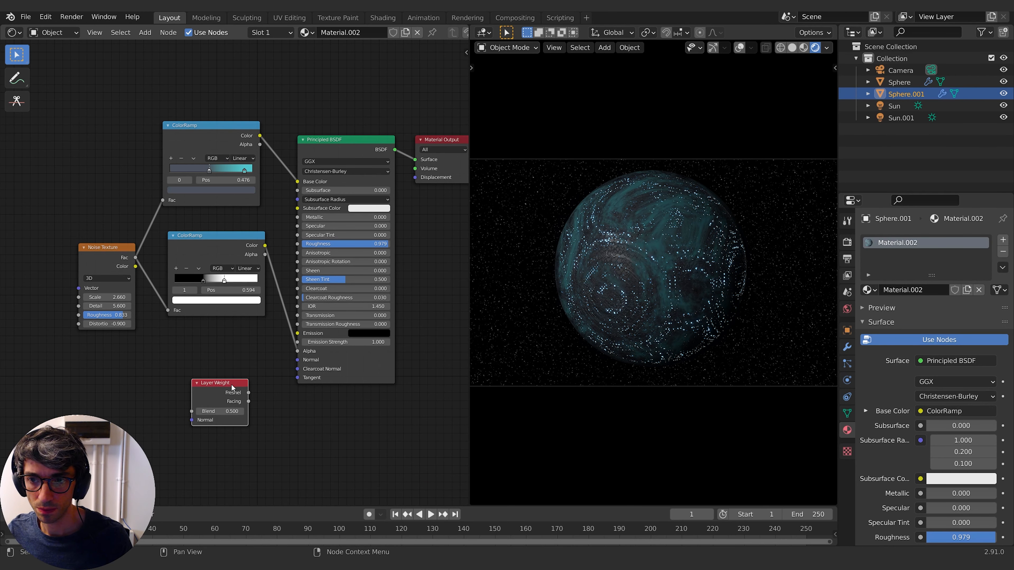
key(x)
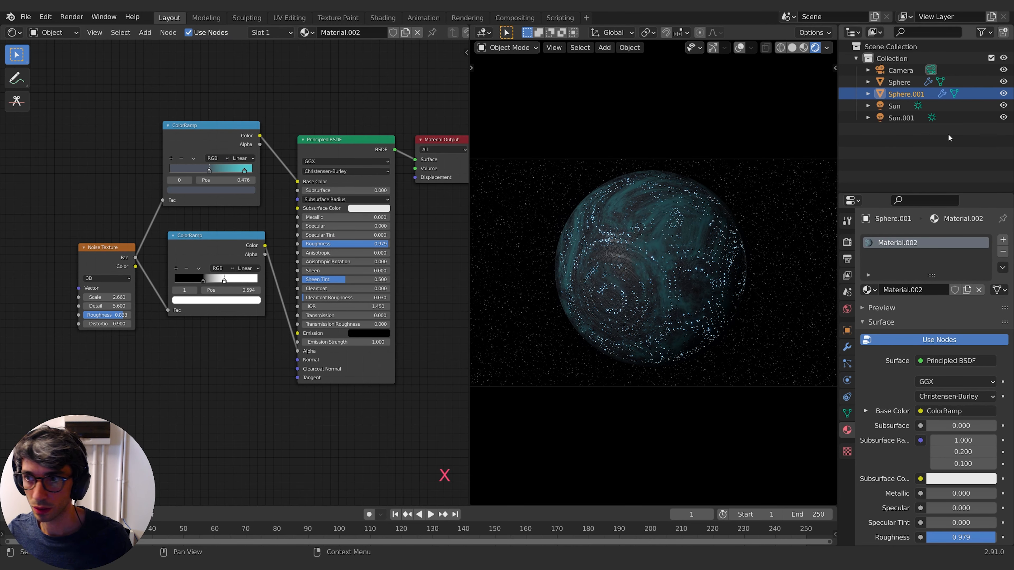
- Duplicate the cloud sphere in place, show the viewport overlays and scale the copy up by about 1.02
key(shift+d)
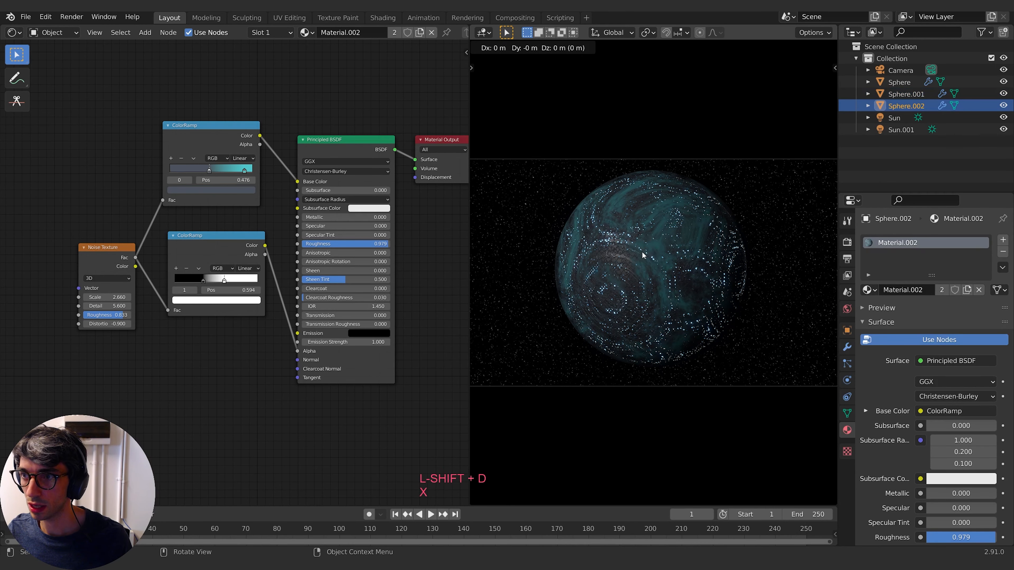
key(Escape)
click(739, 47)
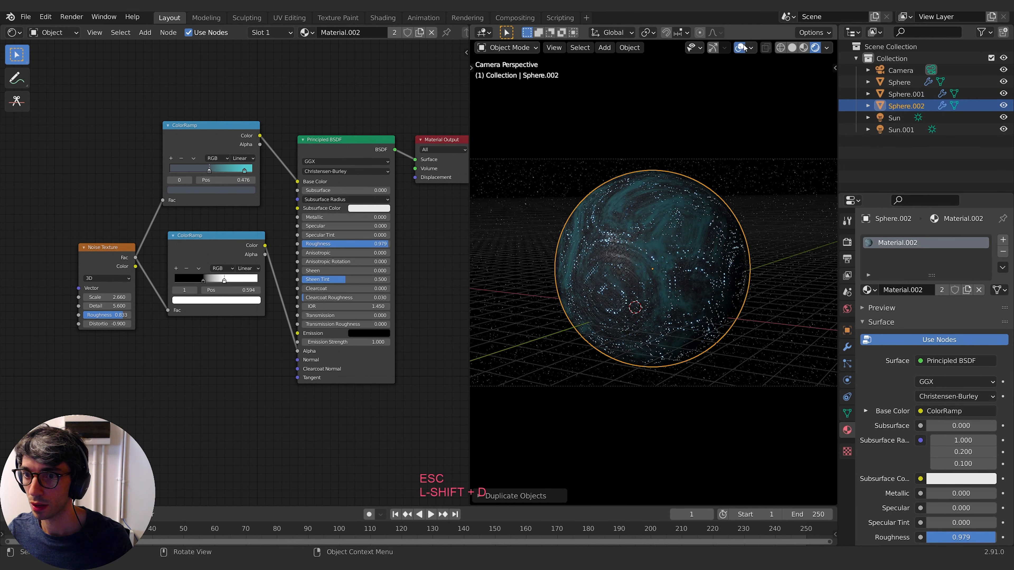
key(s)
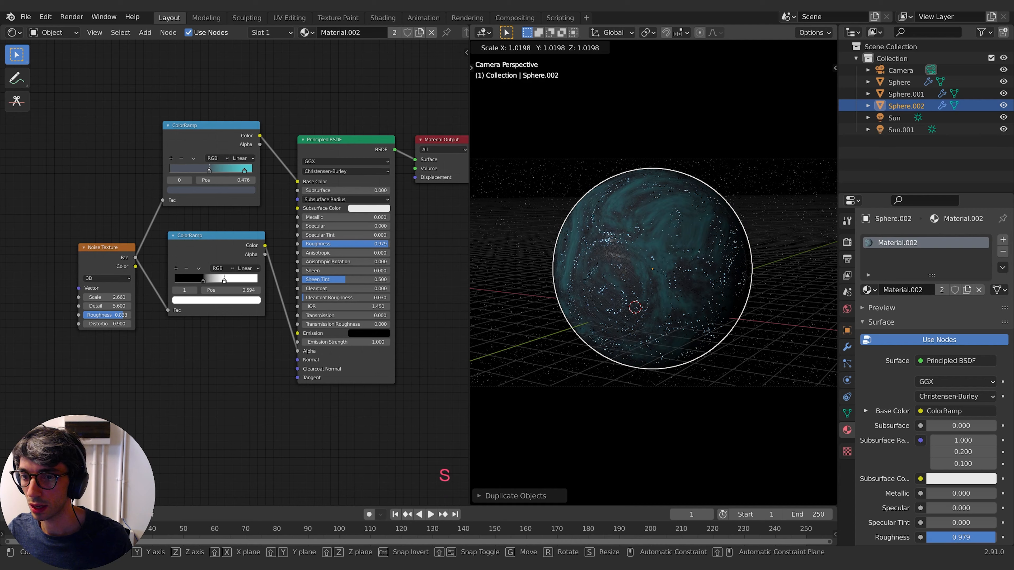
click(731, 315)
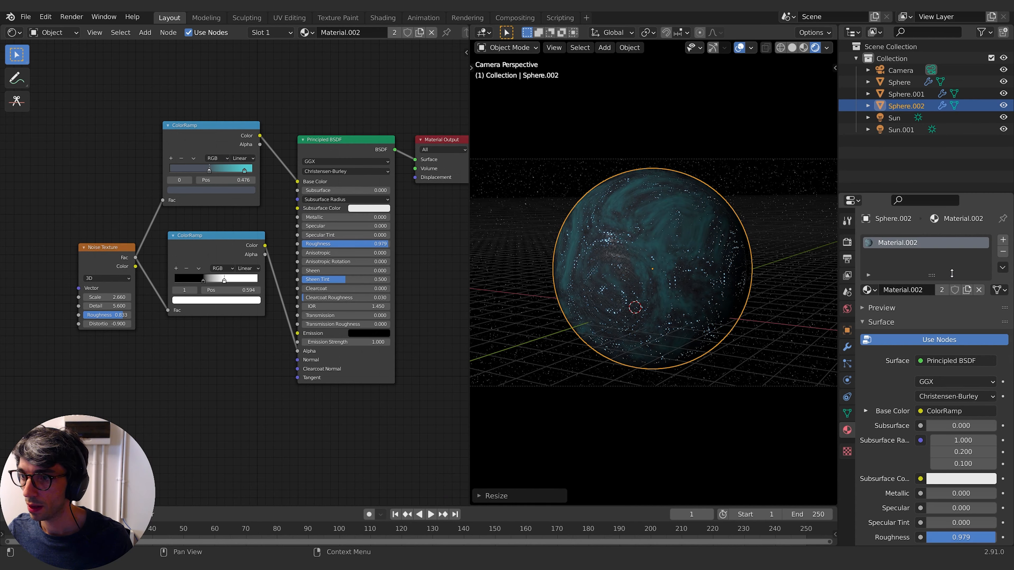
- Make the new outer sphere's material a separate copy and delete its Noise Texture node
click(967, 290)
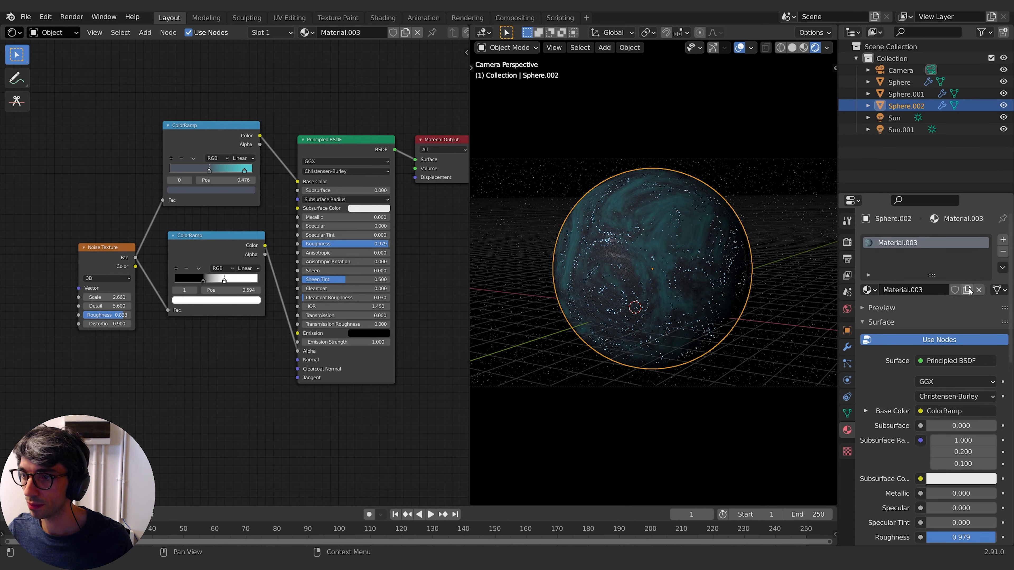
click(191, 148)
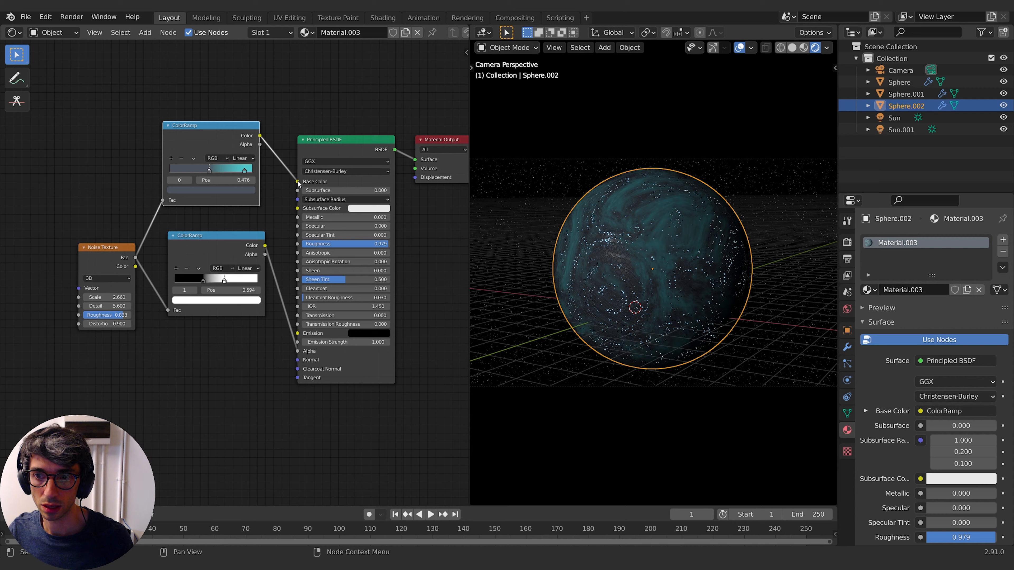
click(102, 261)
key(x)
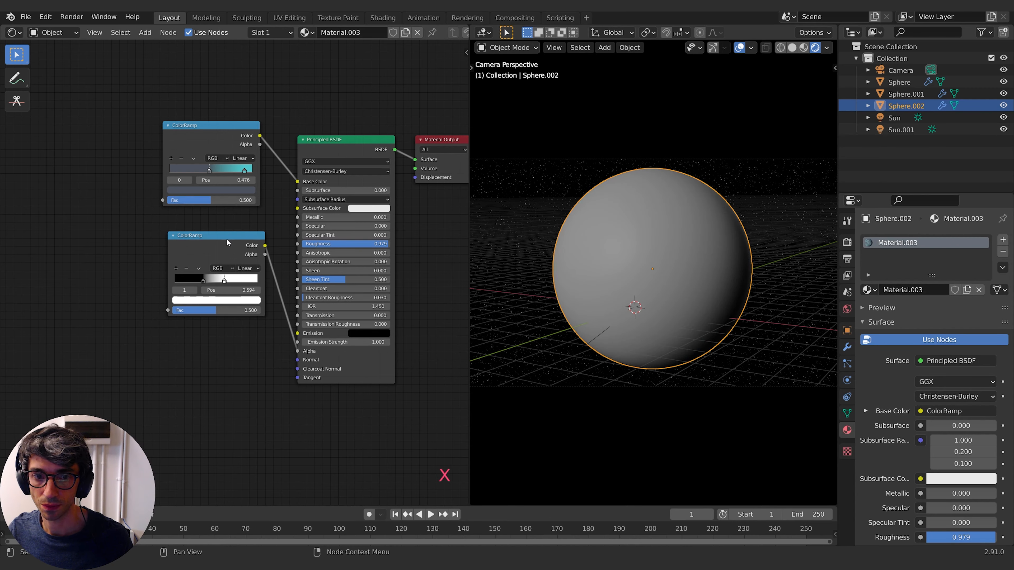
- Shift both ColorRamps away from the shader, add a Layer Weight node and connect its Fresnel output to the Alpha ramp's Fac
drag(201, 247, 157, 255)
drag(204, 149, 111, 157)
drag(178, 313, 130, 312)
key(shift+a)
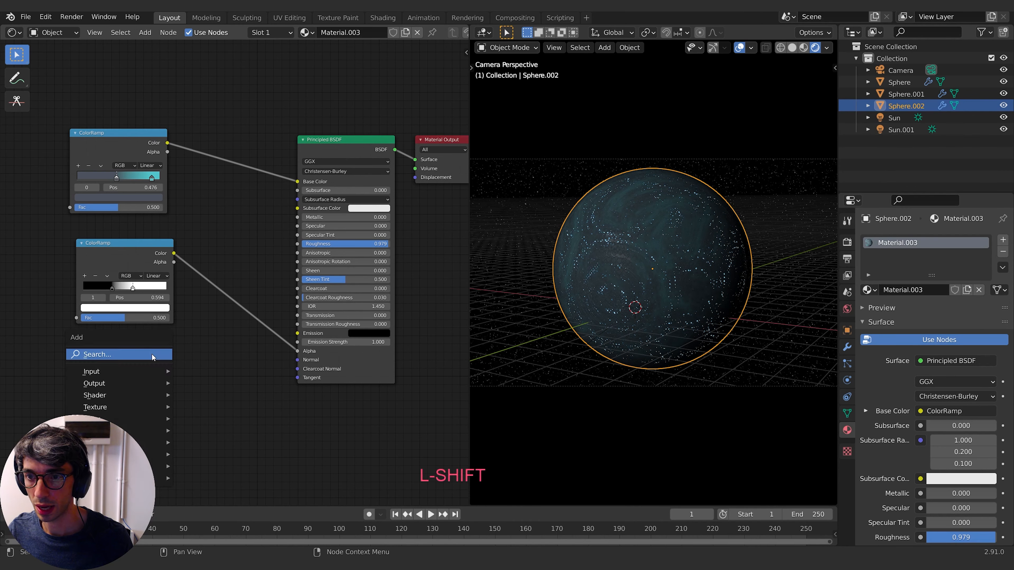
click(152, 353)
text(lay)
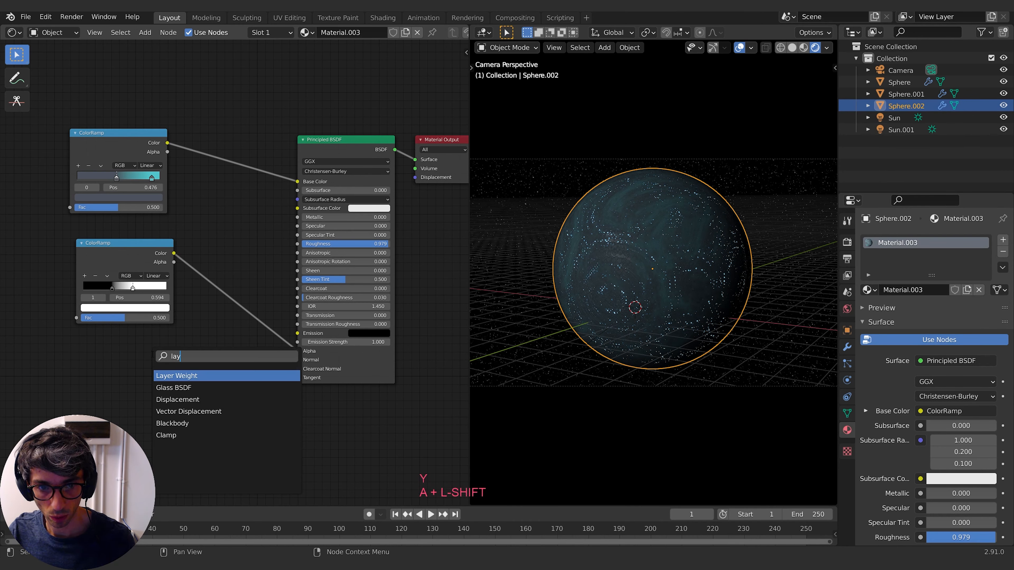
key(Return)
click(95, 353)
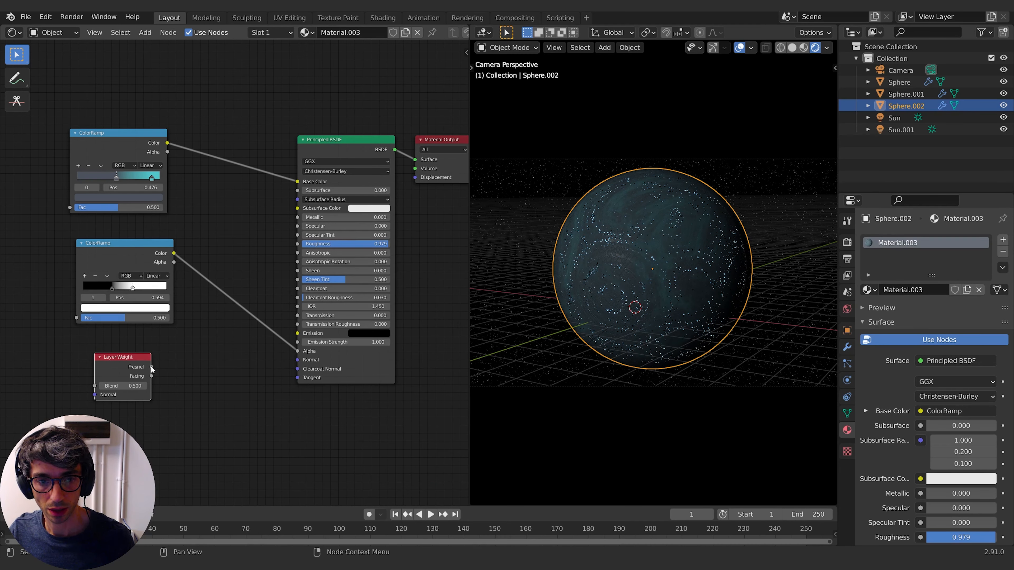
drag(152, 367, 76, 318)
drag(136, 245, 176, 260)
drag(111, 375, 83, 361)
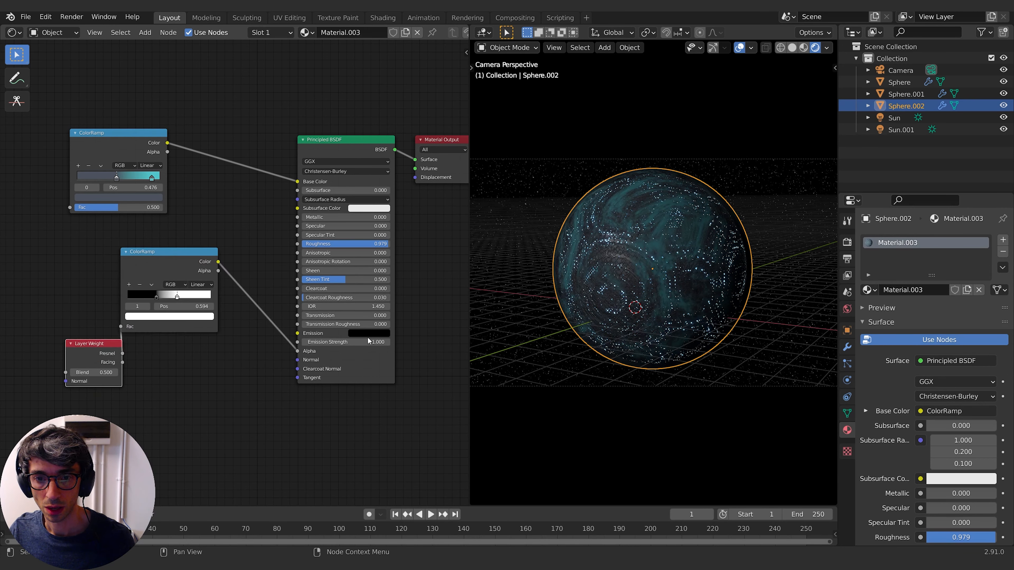
- Brighten the outer sphere's Emission color to light grey and hide the viewport overlays
click(370, 334)
drag(419, 250, 419, 231)
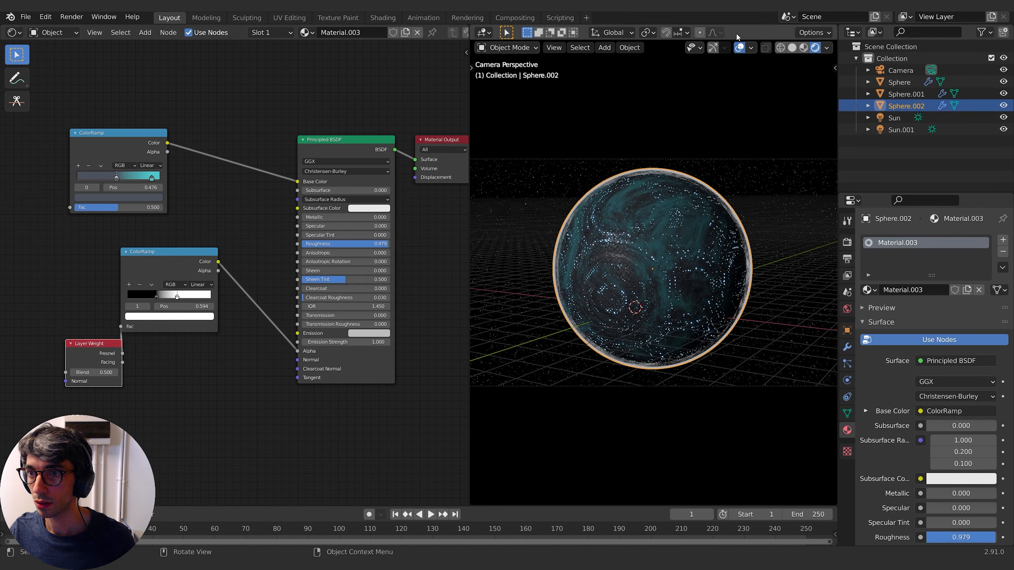
click(745, 50)
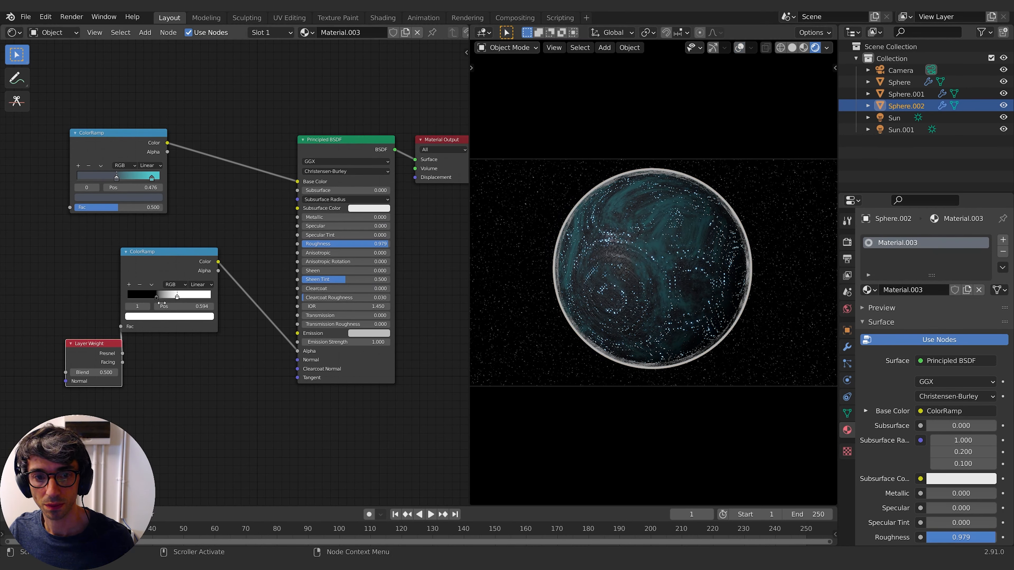
- Move the Alpha ColorRamp's white stop to 1.000 and its black stop to 0.121
drag(177, 296, 231, 295)
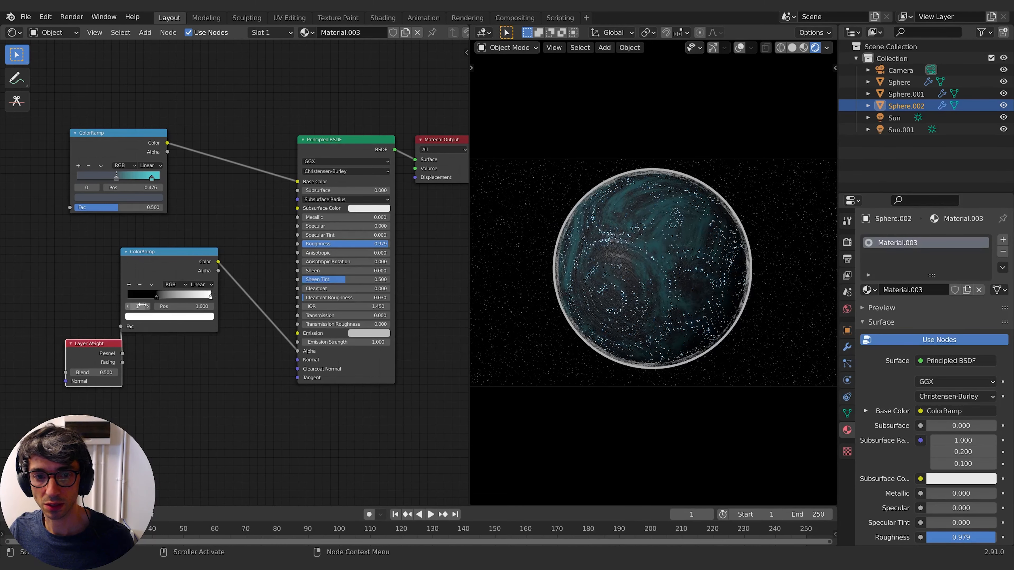
drag(158, 294, 135, 294)
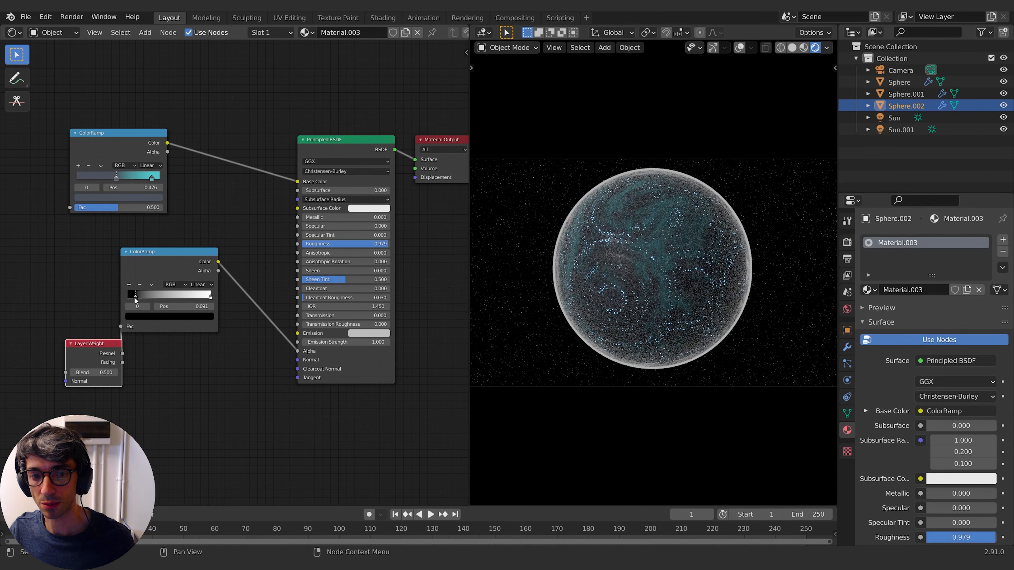
drag(137, 296, 140, 296)
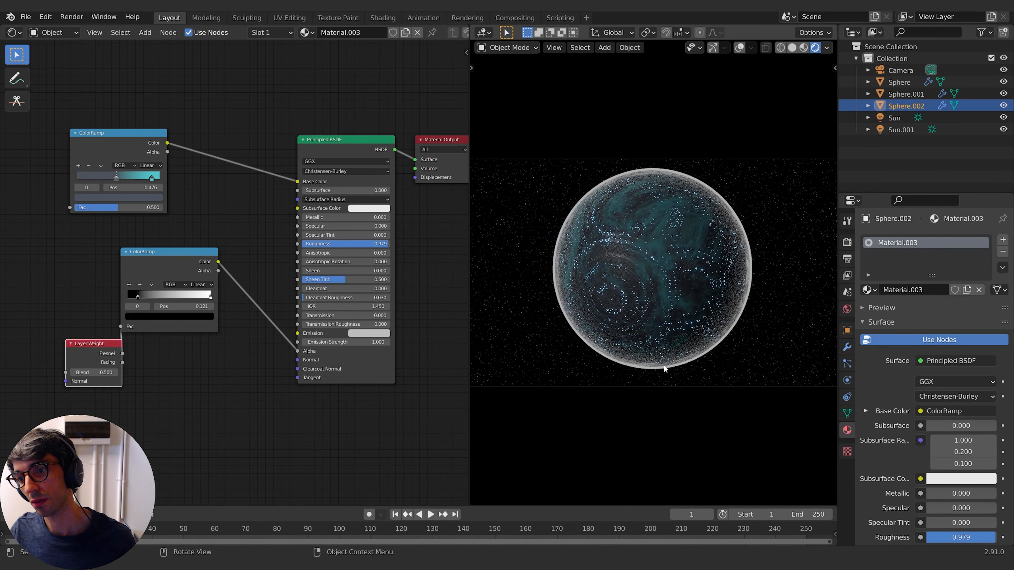
- Change the Emission color to a light teal and spread out the Layer Weight and ColorRamp nodes
drag(96, 344, 48, 337)
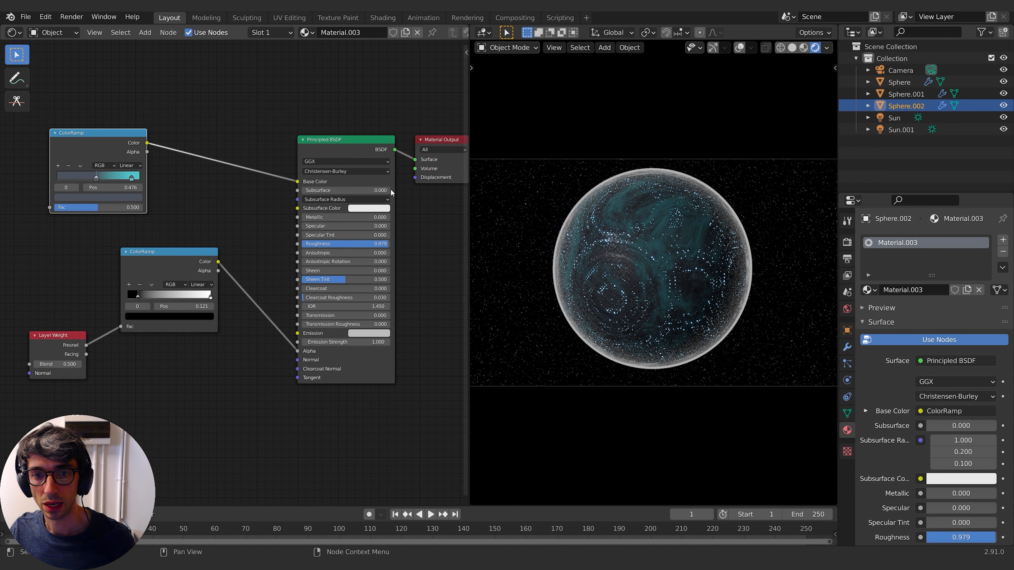
click(382, 333)
drag(381, 239, 380, 235)
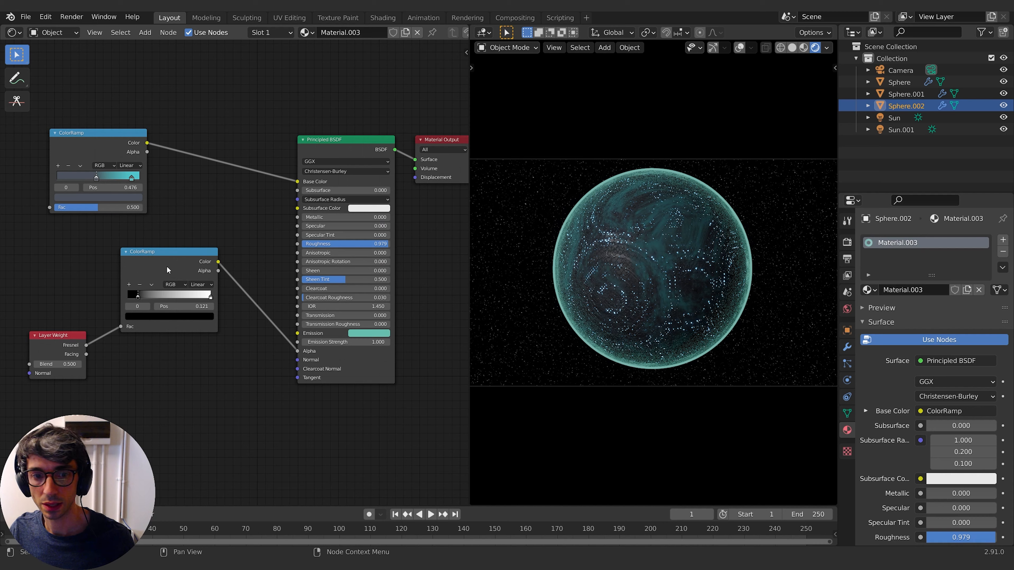
drag(166, 265, 171, 288)
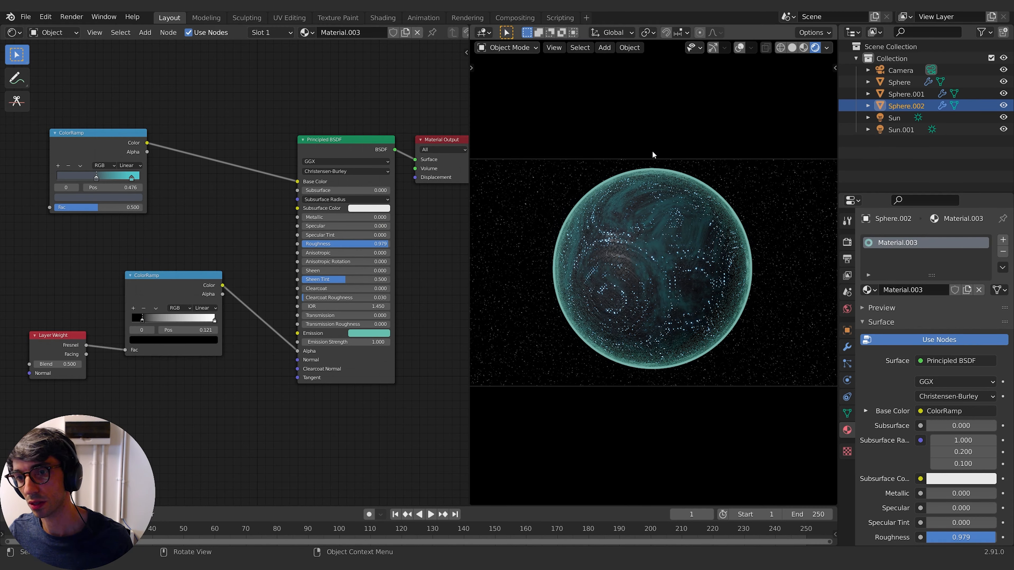
- Add a Gradient Texture node set to Spherical below the Alpha ColorRamp
key(shift+a)
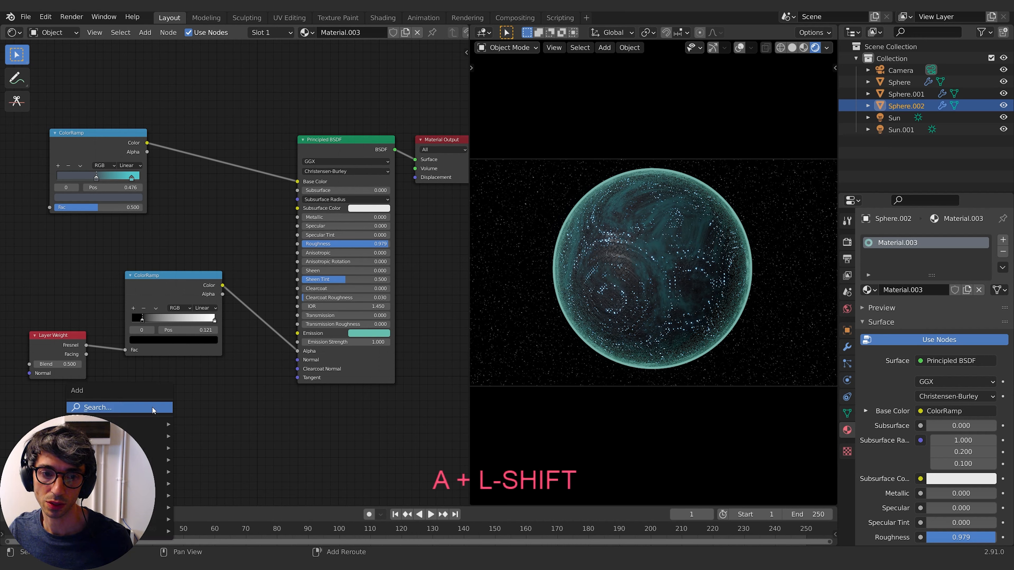
click(152, 407)
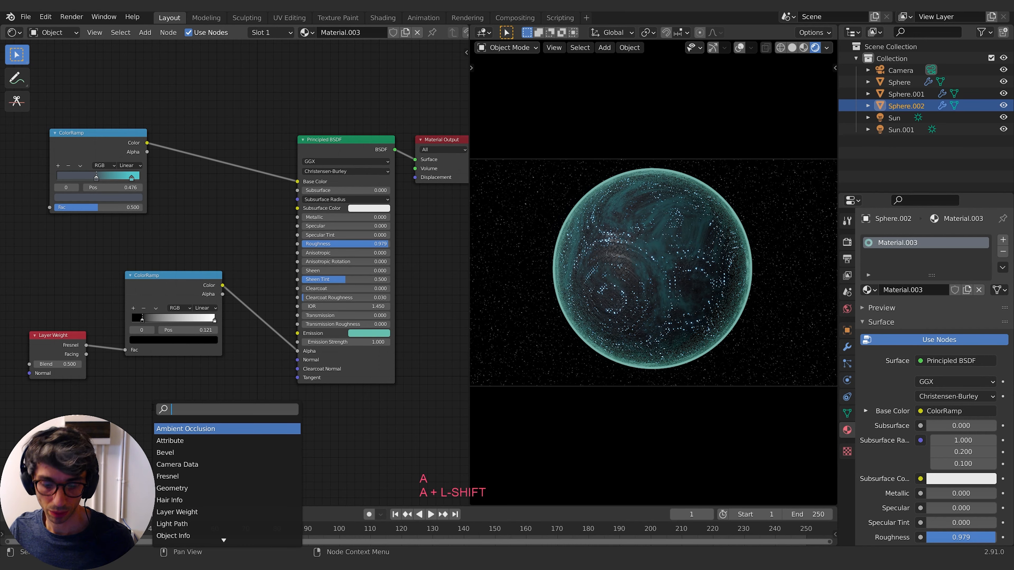
text(gra)
key(Return)
click(138, 396)
- Add Texture Coordinate and Mapping nodes in front of the Gradient Texture
key(shift+a)
click(49, 414)
text(tex)
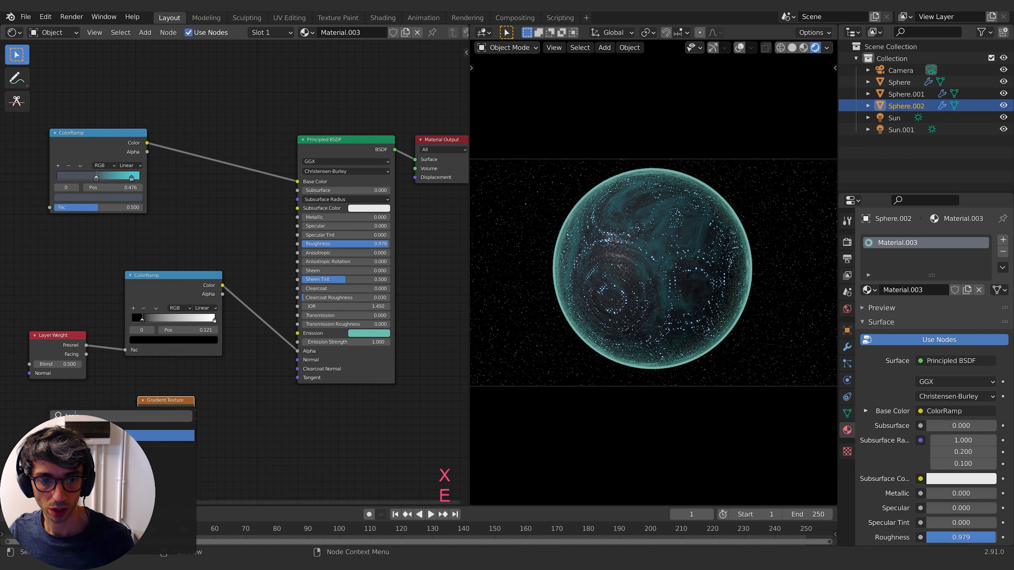
key(Return)
click(459, 401)
key(shift+a)
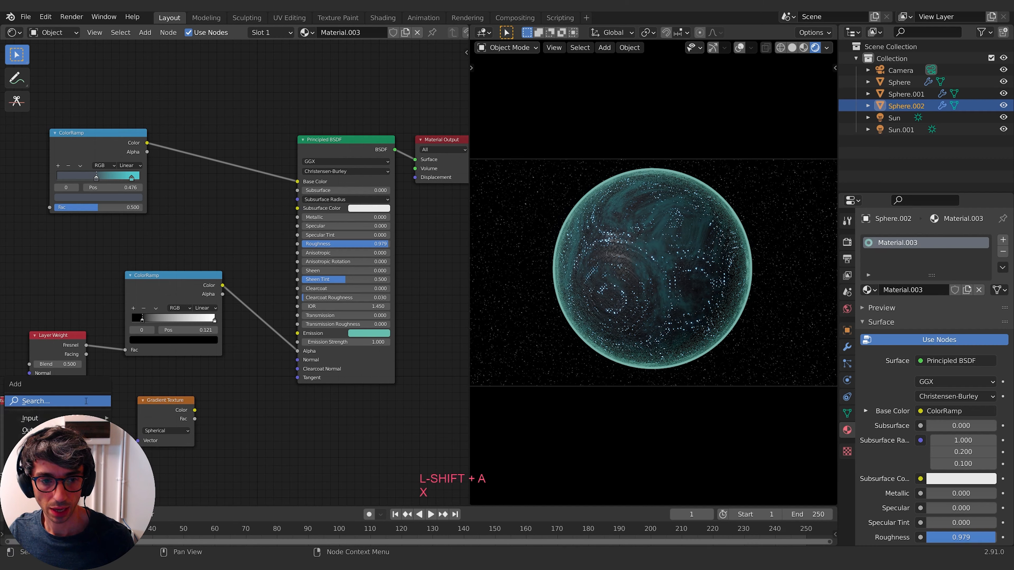
click(86, 400)
text(map)
key(Return)
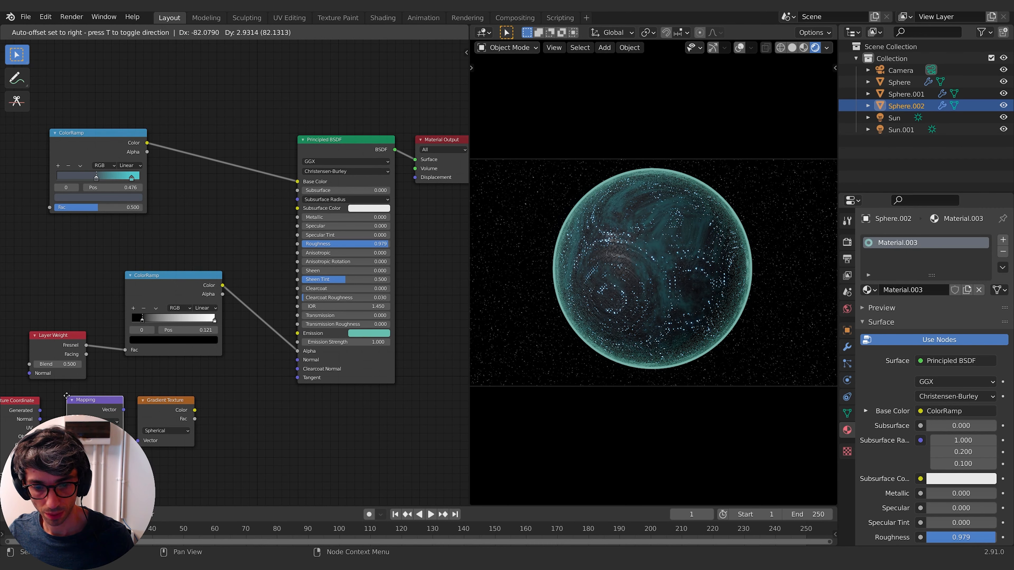
click(66, 395)
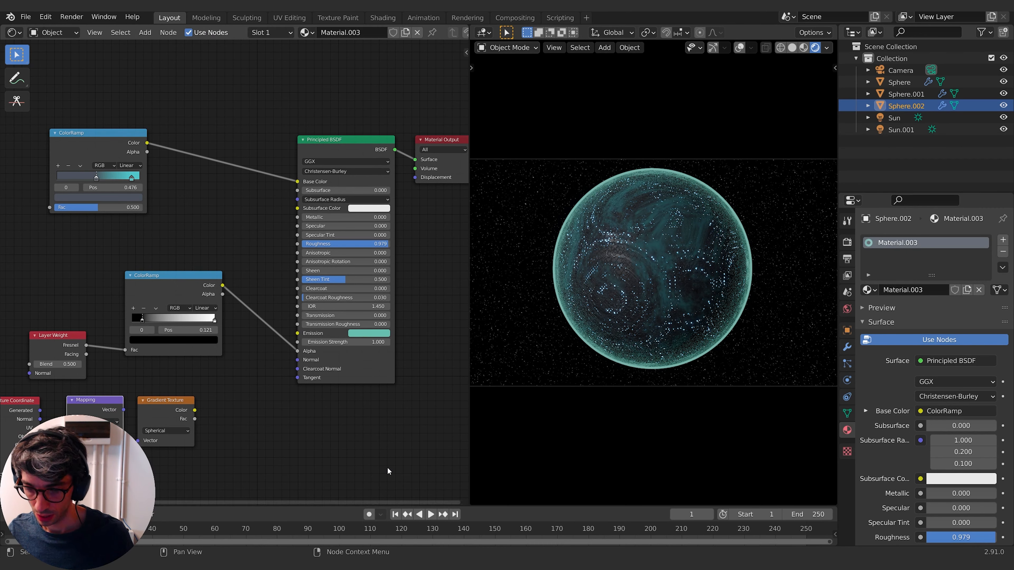
- Insert a MixRGB node between the Alpha ColorRamp and the shader's Alpha, with the ramp feeding Color1
key(shift+a)
click(244, 405)
text(mixr)
key(Return)
click(235, 354)
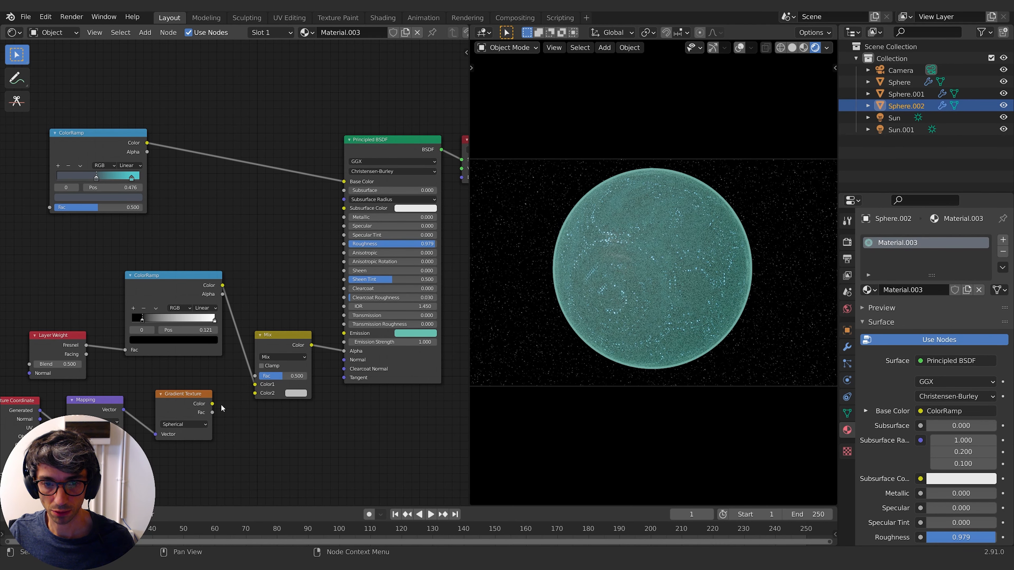
- Connect the Gradient Texture's Fac to the mix node's Color2 and set its blending mode to Multiply with Fac 1.000
drag(212, 413, 264, 393)
click(284, 356)
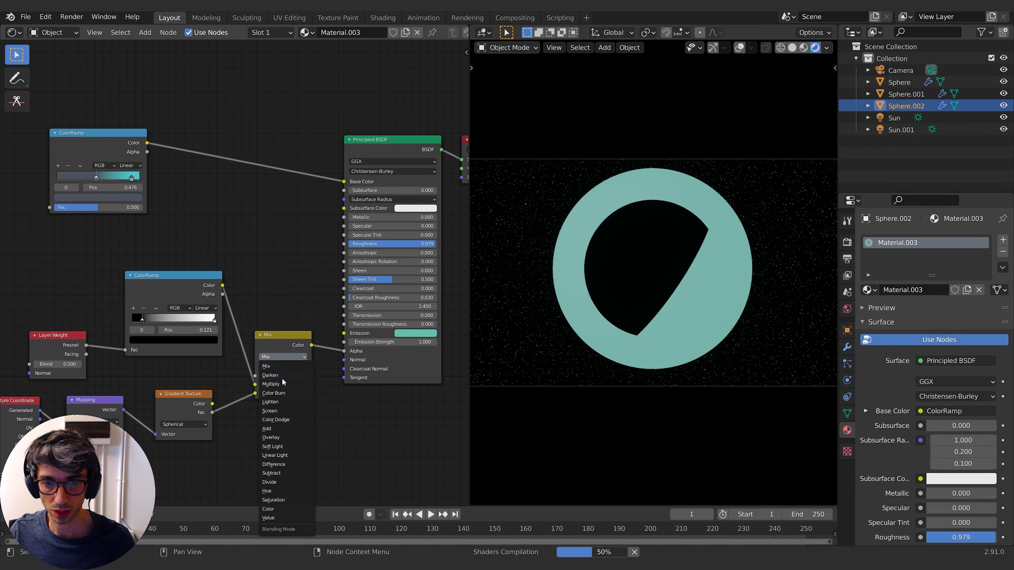
click(275, 385)
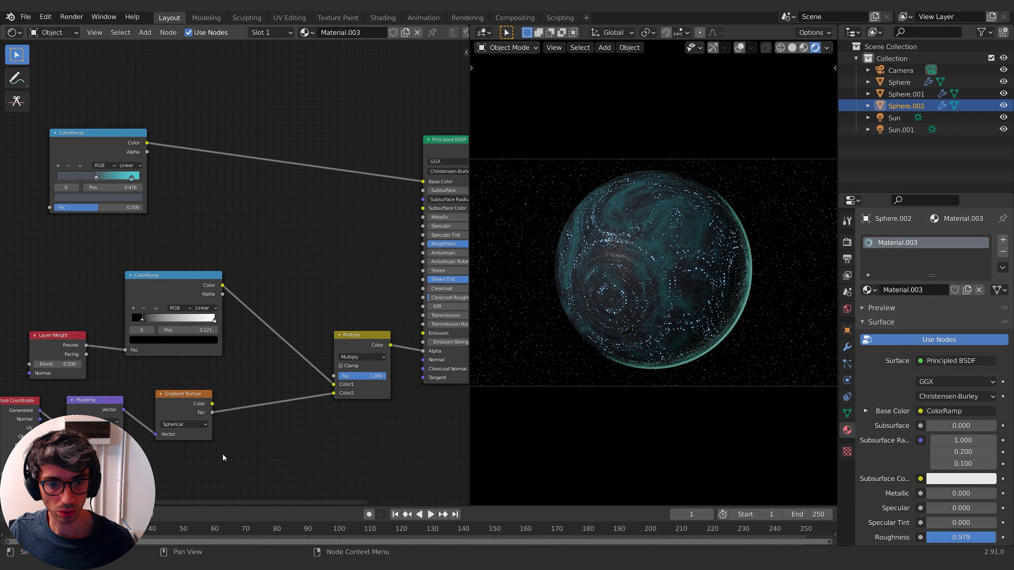
- Set the Mapping node's Rotation to X 163° and Z 111°, and its Location to about X -1.06, Y -1.5 and Z 0.49 m
key(a)
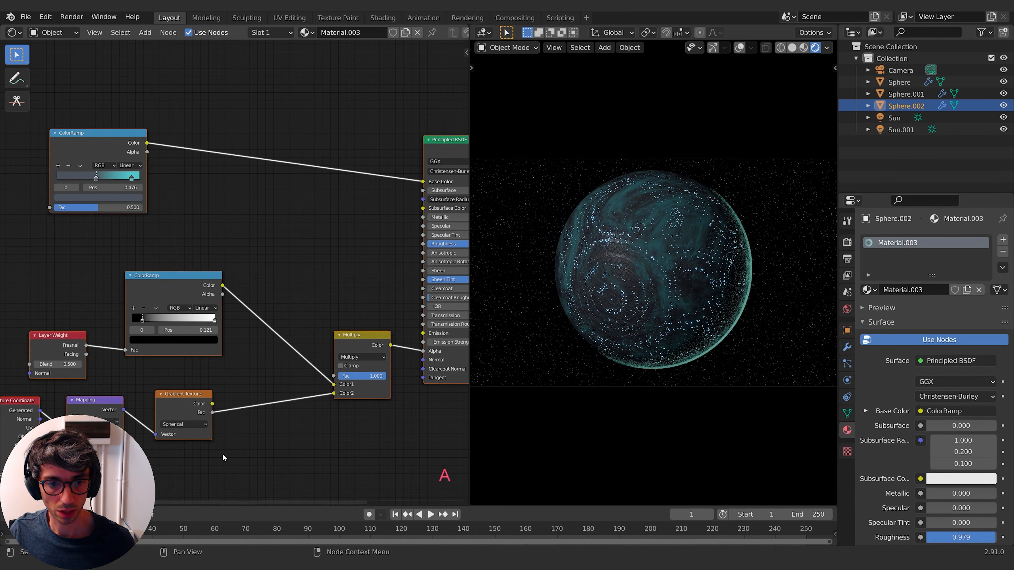
key(g)
click(251, 339)
click(203, 379)
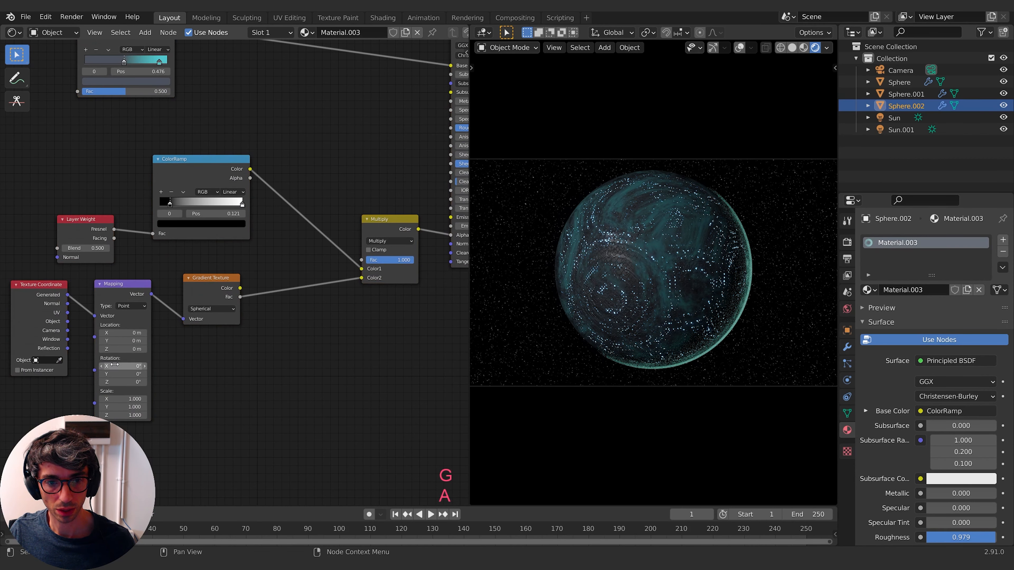
drag(114, 365, 144, 366)
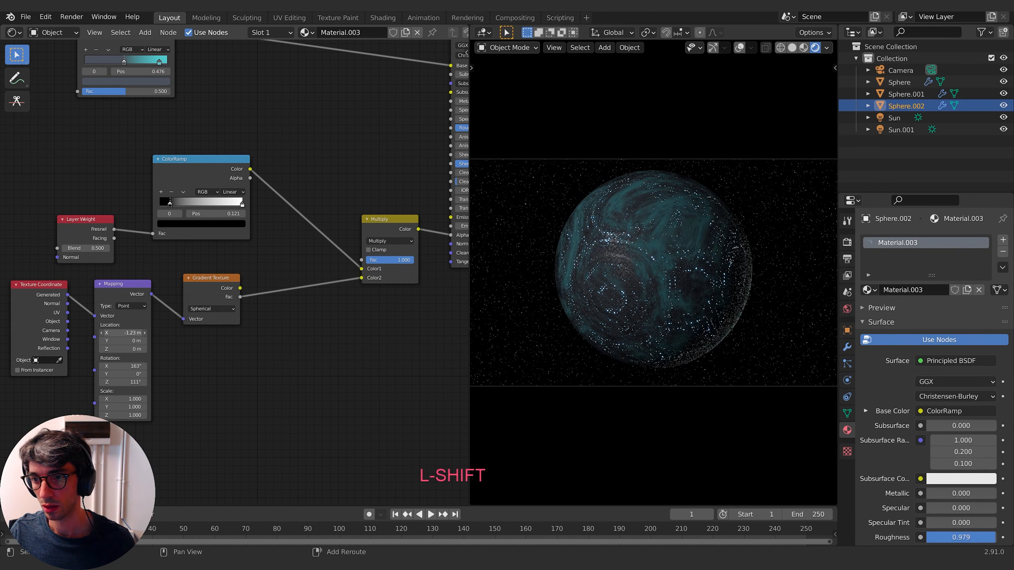
mouse_move(122, 333)
shift+mouse_down()
mouse_move(112, 341)
mouse_move(126, 349)
shift+mouse_up()
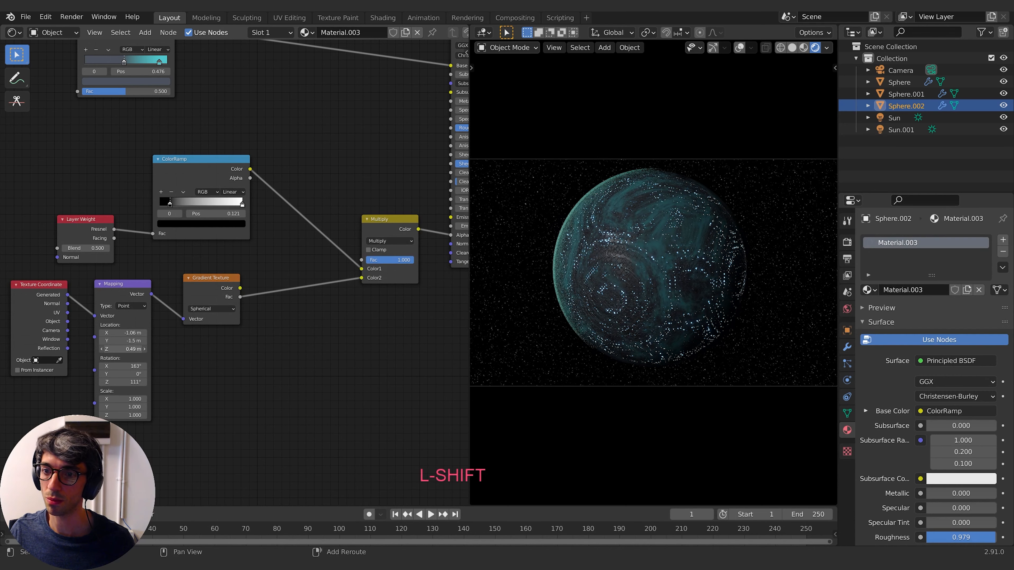
shift+drag(123, 349, 126, 349)
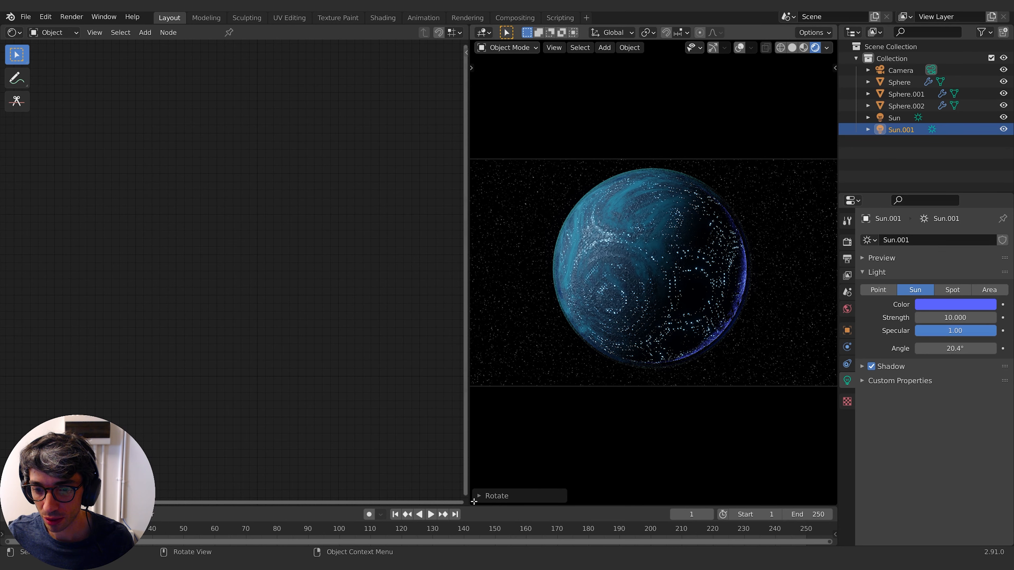
- Join the node editor area into the 3D viewport so the camera view fills the workspace
drag(472, 503, 456, 500)
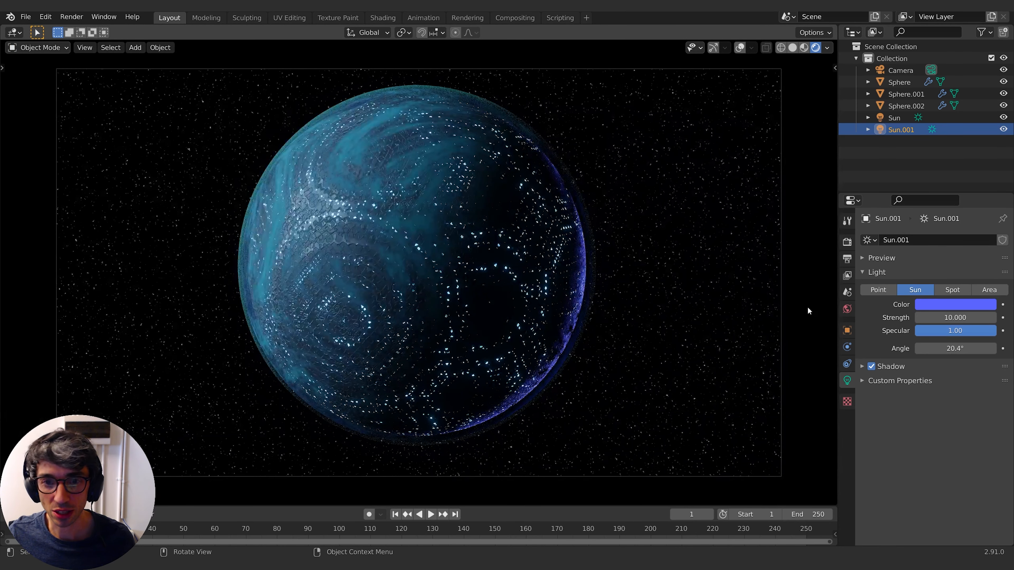